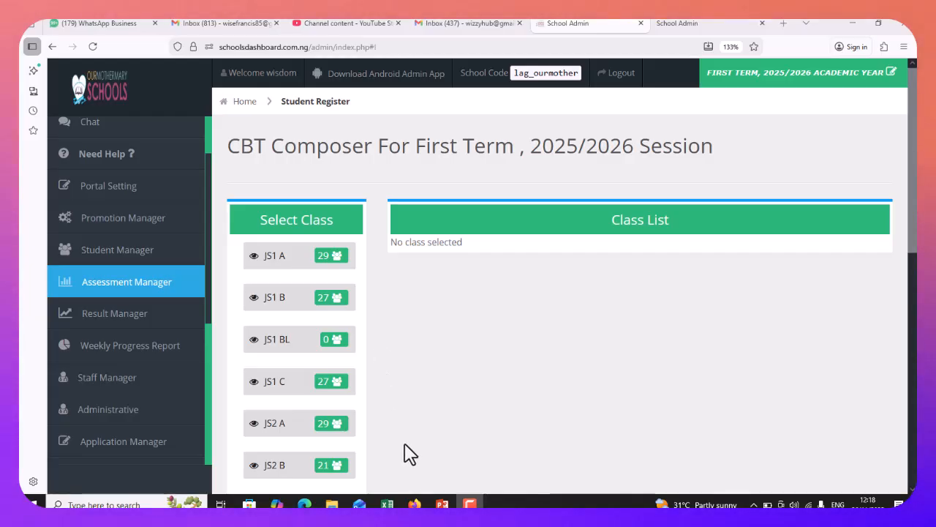
# Expand the Secondary section of the Assessment Manager and review its objective question (CBT) options.
pyautogui.scroll(2, 210, 244)
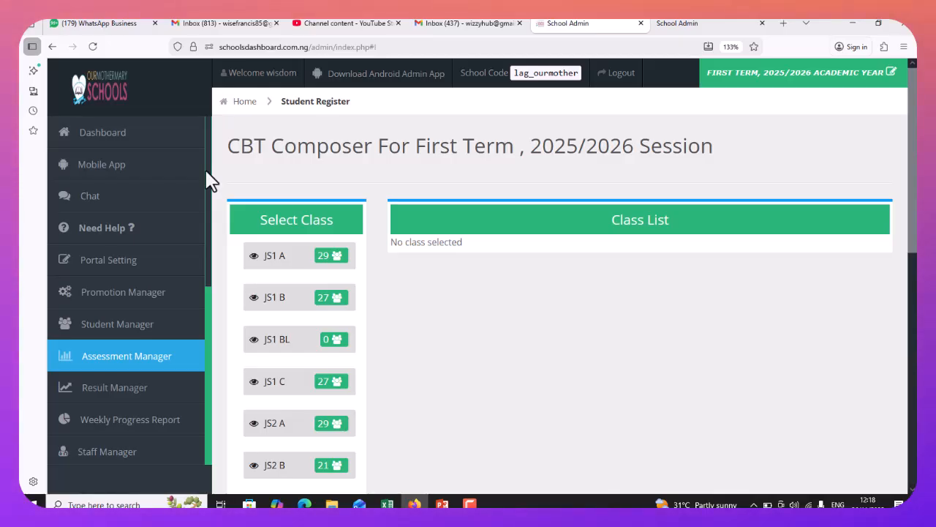
pyautogui.scroll(-4, 210, 190)
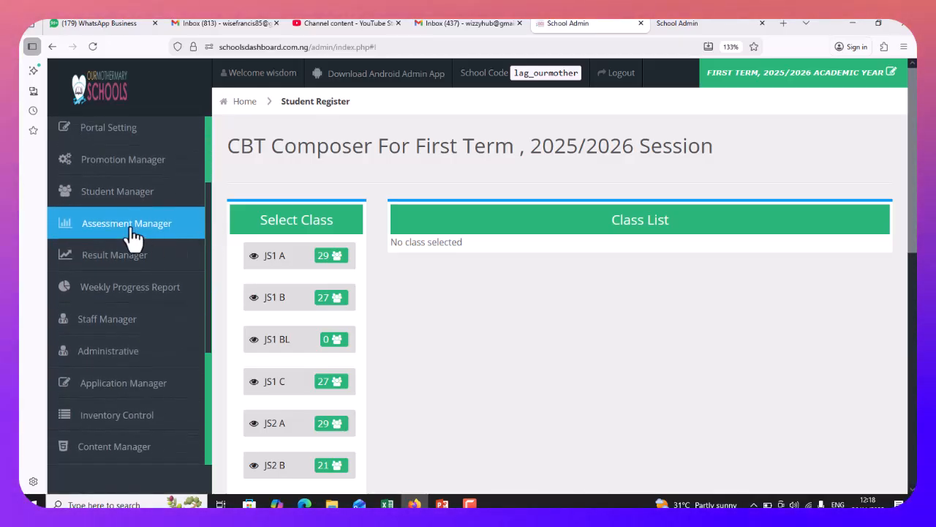
pyautogui.click(130, 235)
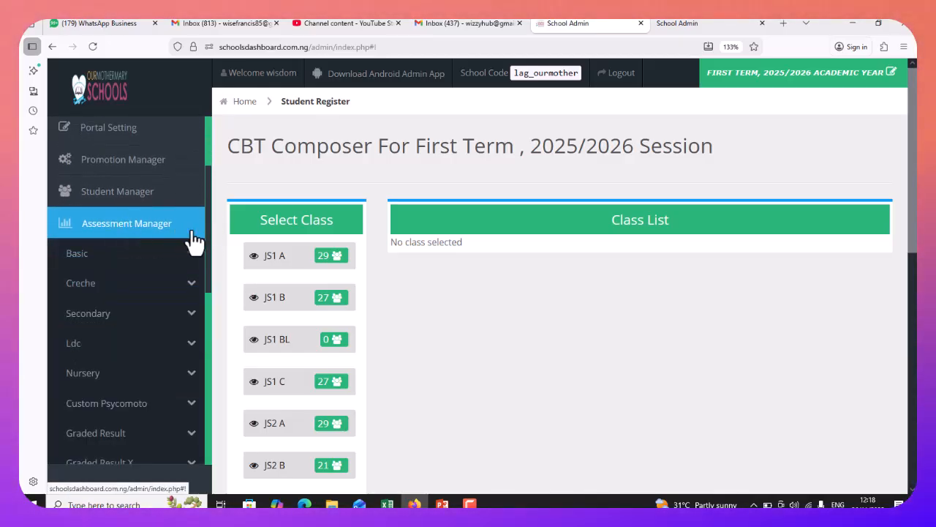
pyautogui.scroll(-2, 210, 238)
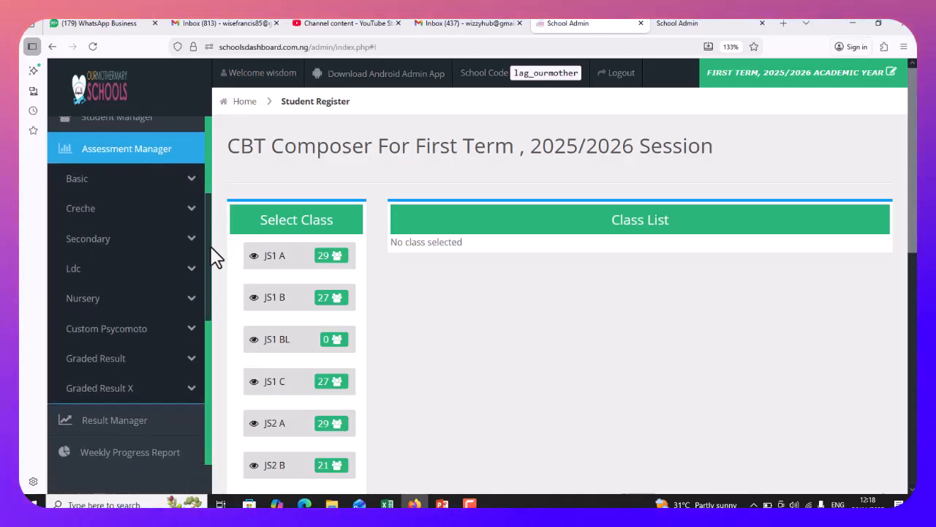
pyautogui.click(106, 246)
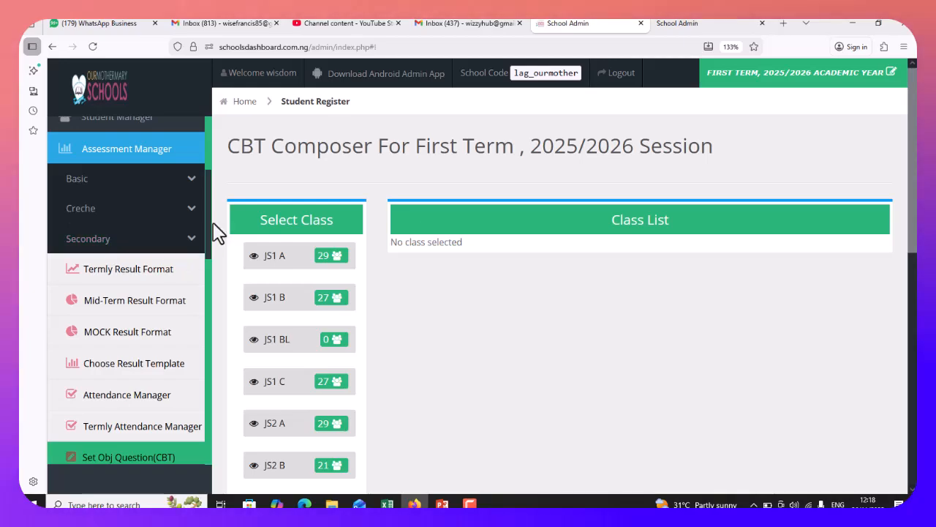
pyautogui.scroll(-3, 210, 227)
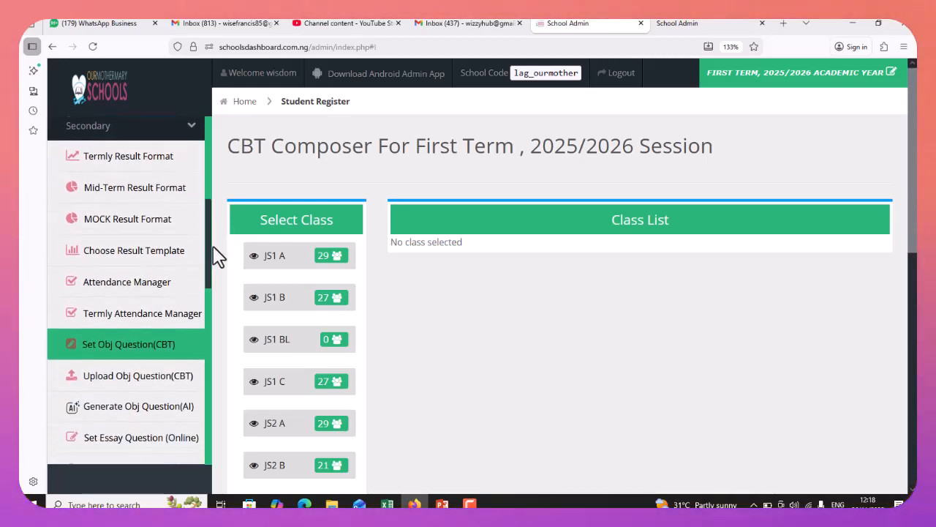
pyautogui.scroll(4, 212, 242)
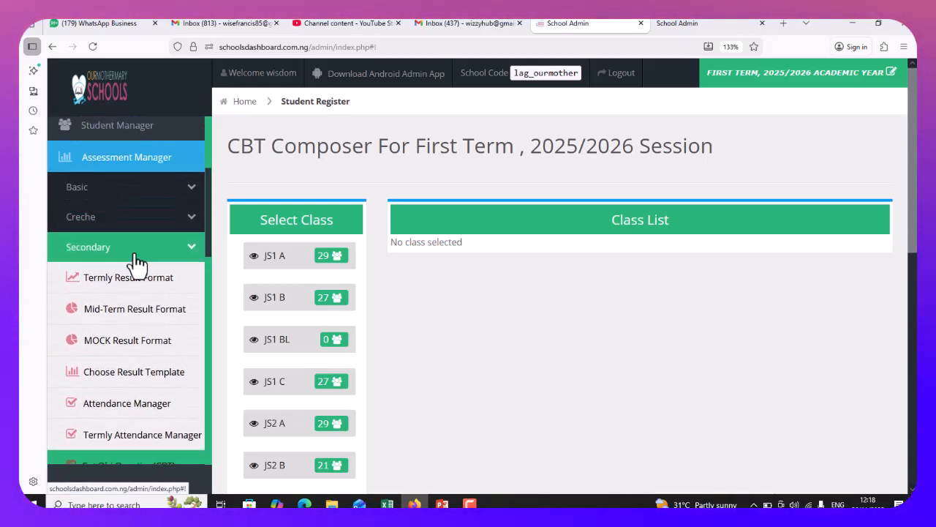
pyautogui.click(134, 256)
pyautogui.click(125, 192)
pyautogui.click(120, 201)
pyautogui.click(110, 256)
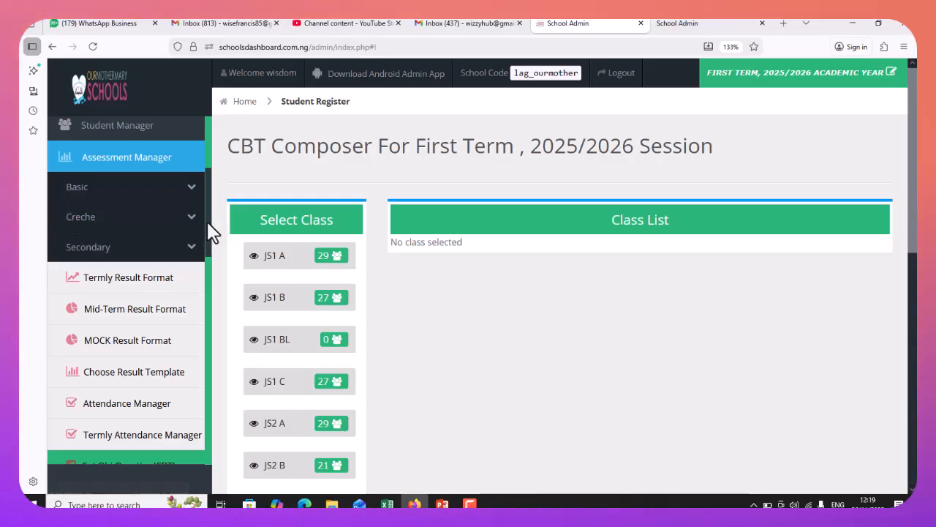
pyautogui.scroll(-2, 211, 241)
pyautogui.scroll(-4, 211, 264)
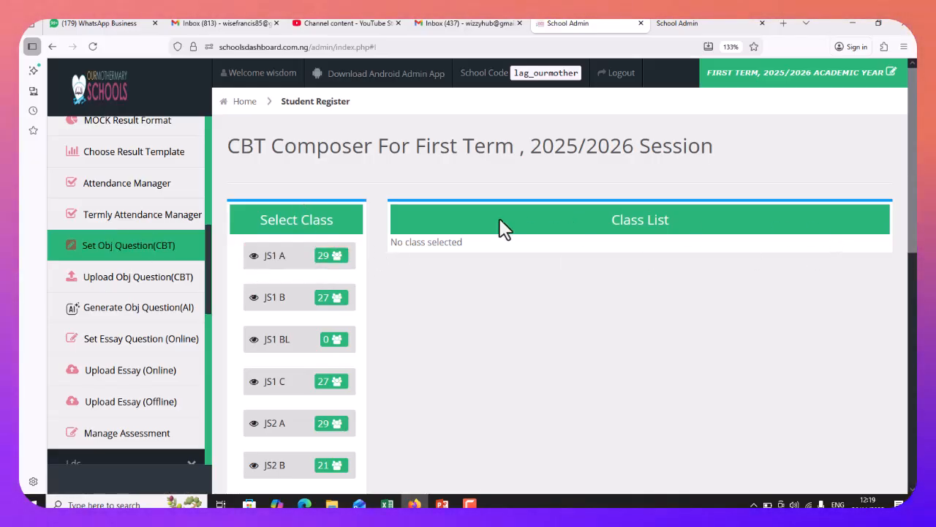
# Load the CBT composer's assessment settings for class JS1 A.
pyautogui.click(293, 263)
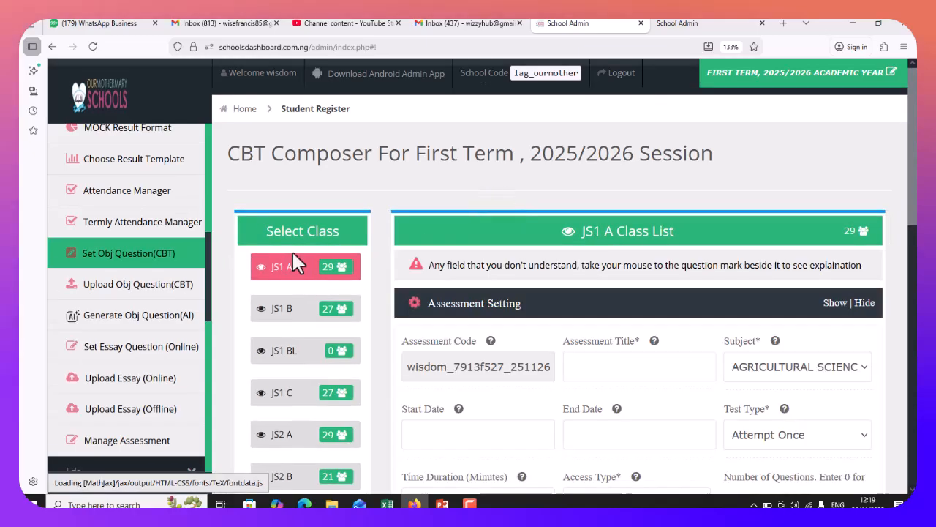
pyautogui.scroll(-2, 591, 271)
pyautogui.scroll(-2, 591, 271)
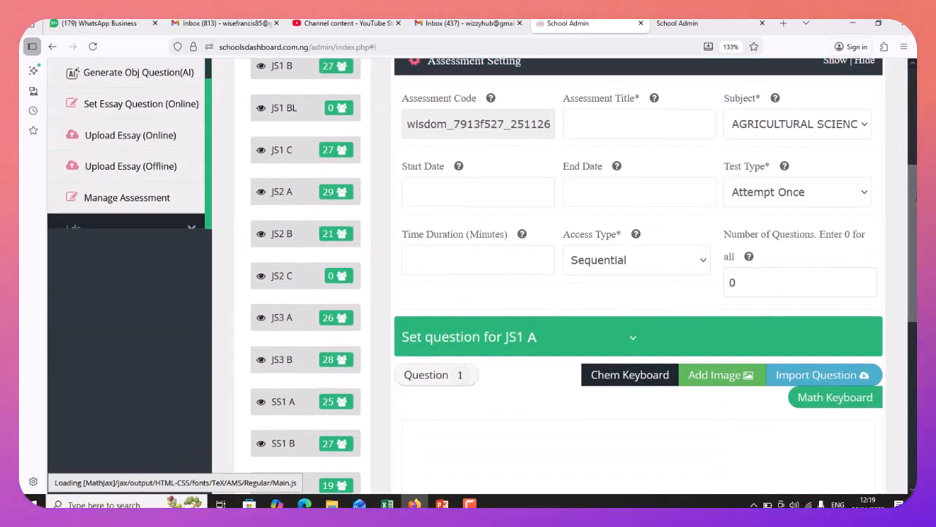
pyautogui.moveTo(914, 202); pyautogui.dragTo(913, 169)
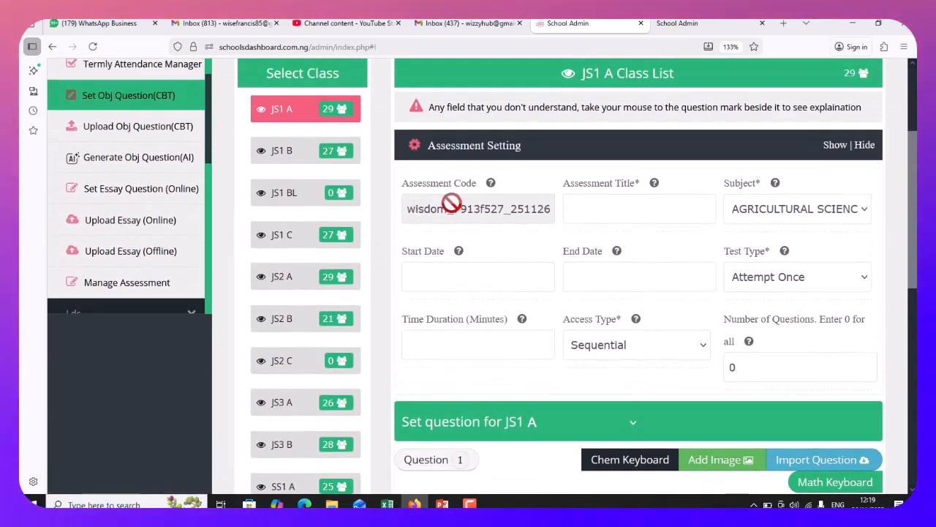
# Title the assessment EXAM and choose COMPUTER STUDIES as its subject, accepting the start of a new assessment session.
pyautogui.click(603, 210)
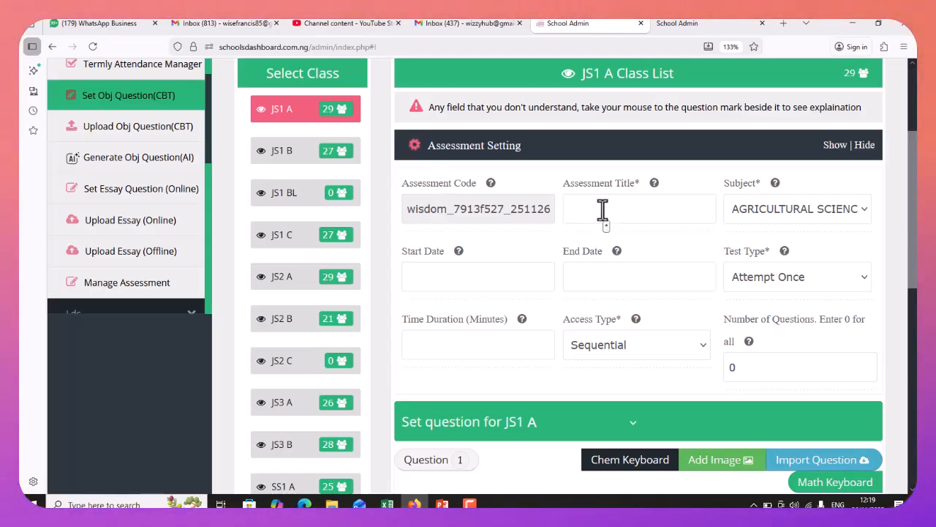
pyautogui.write('EXAM')
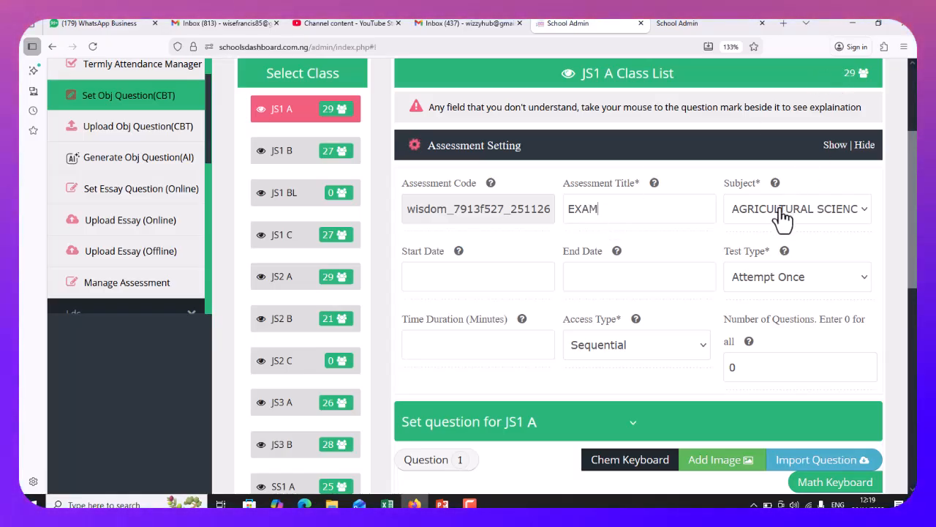
pyautogui.click(776, 210)
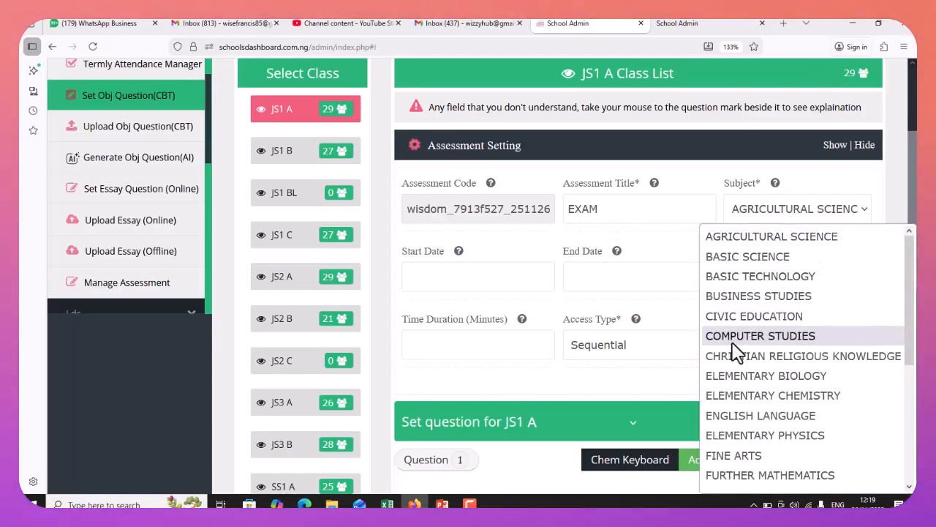
pyautogui.click(750, 338)
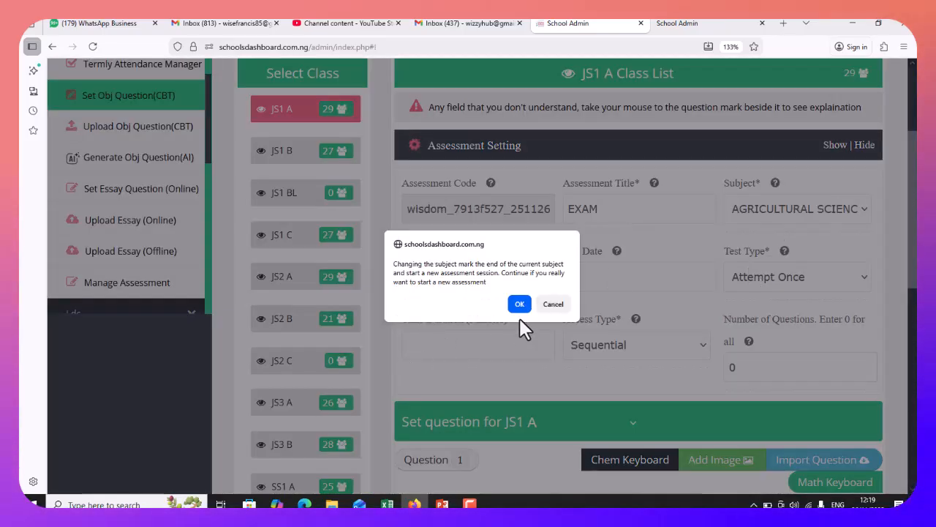
pyautogui.click(520, 305)
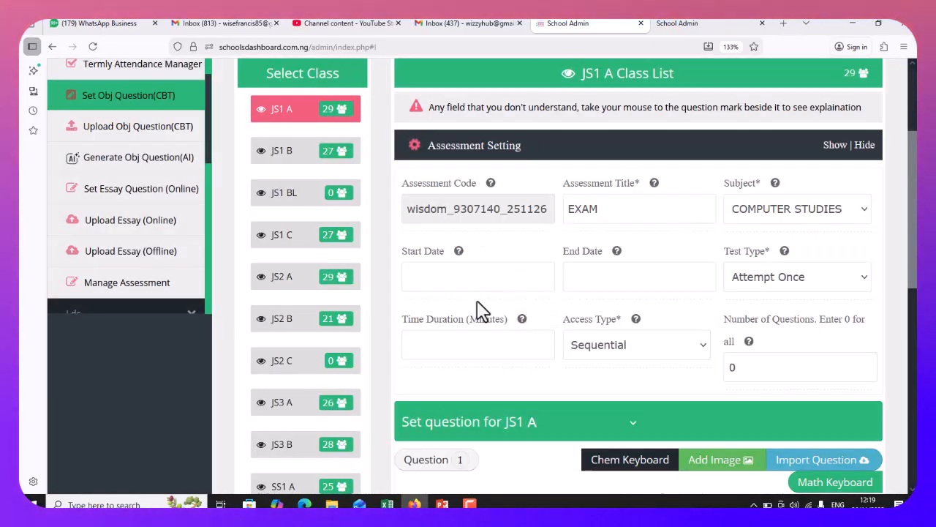
pyautogui.click(442, 280)
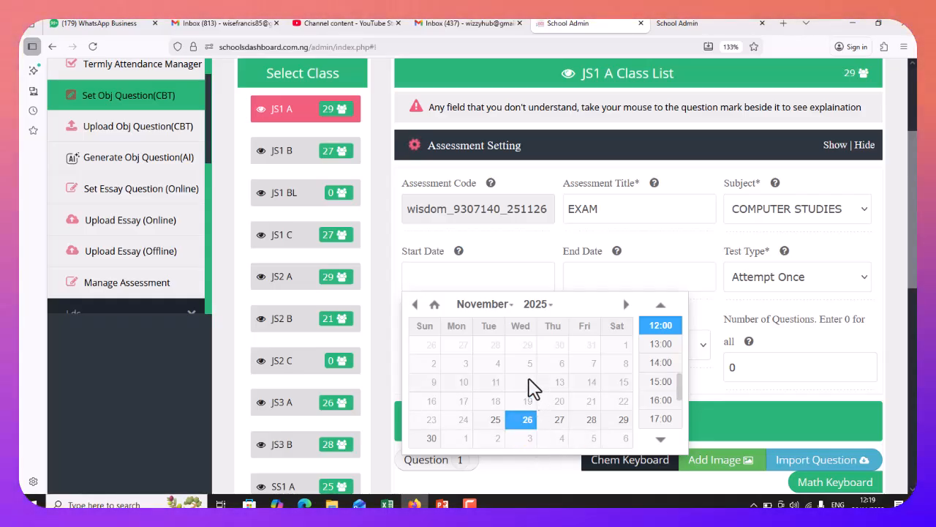
pyautogui.click(526, 420)
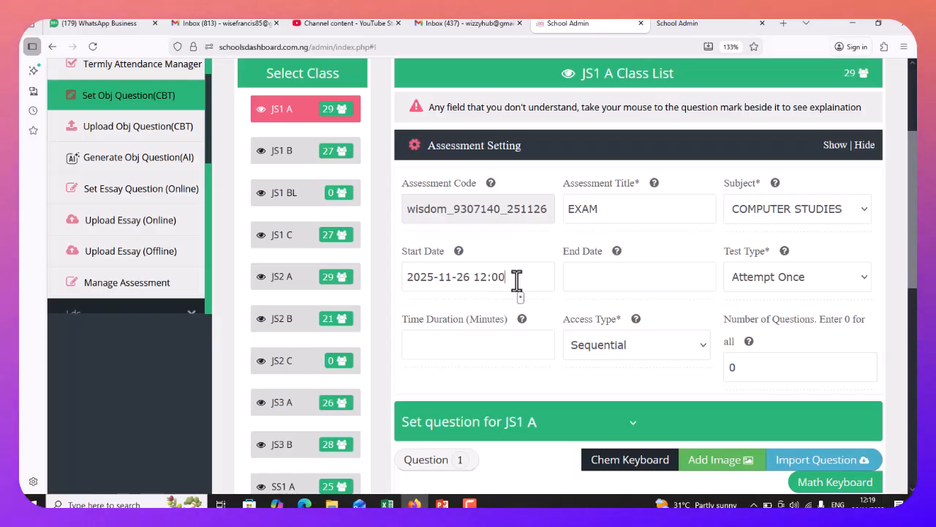
pyautogui.click(589, 278)
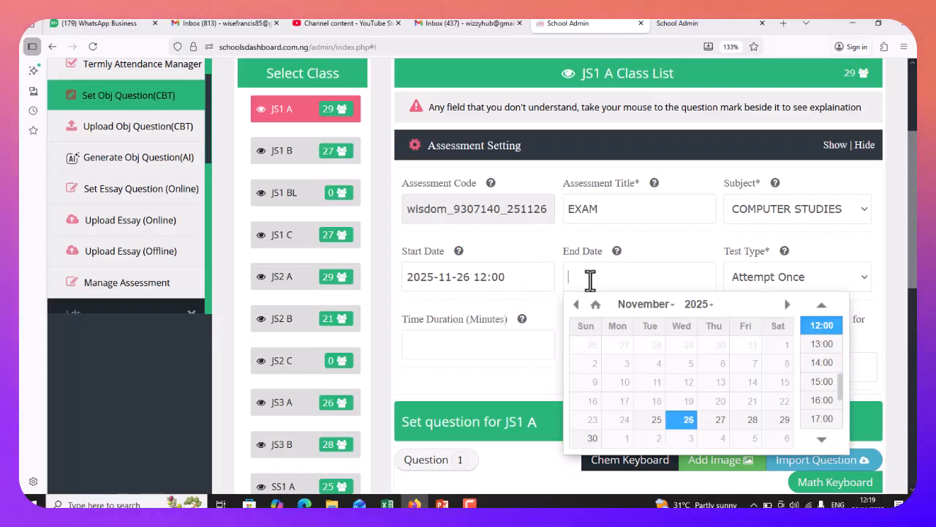
pyautogui.click(688, 420)
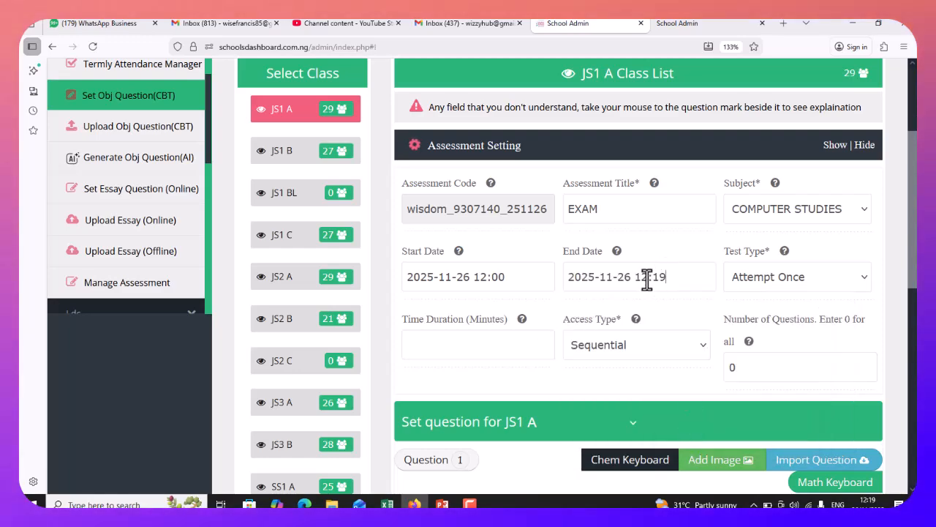
pyautogui.click(650, 277)
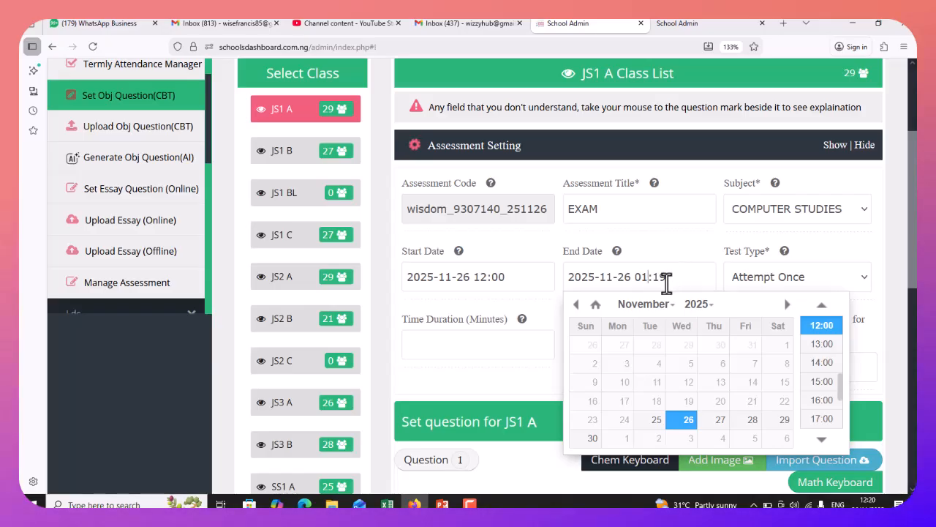
pyautogui.press('BackSpace')
pyautogui.write('00')
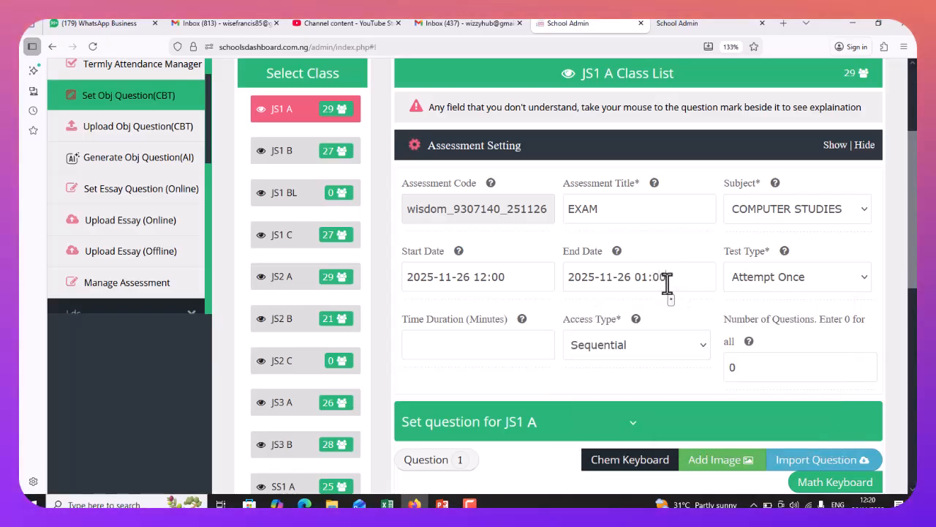
# Choose Attempt Once as the test type and set the time duration to 60 minutes.
pyautogui.click(771, 281)
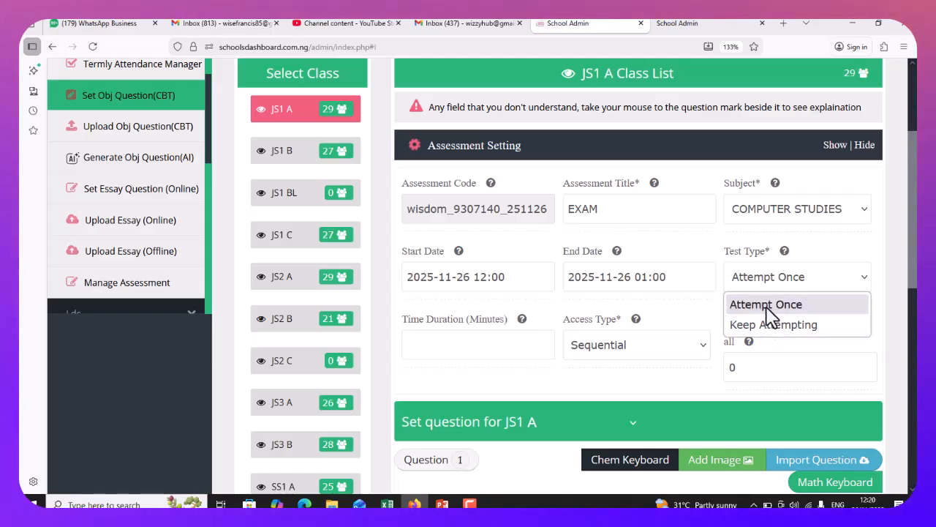
pyautogui.click(764, 307)
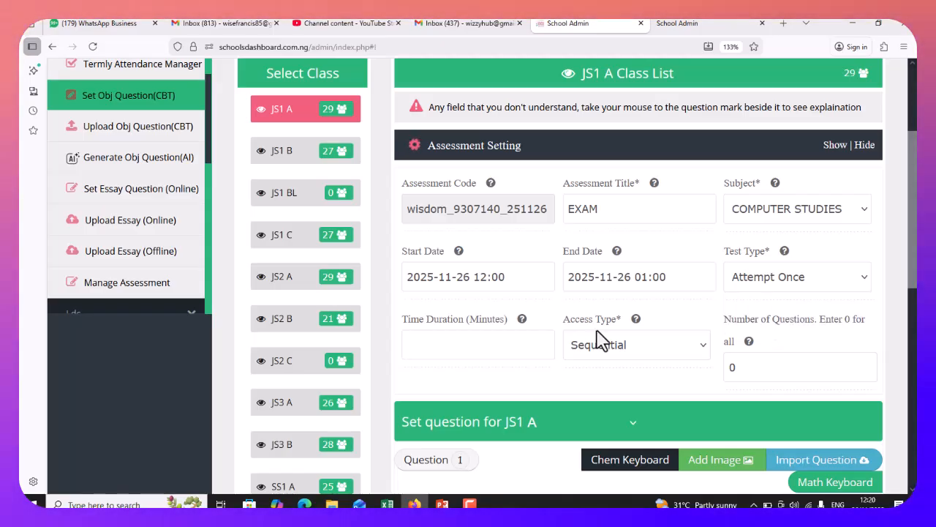
pyautogui.click(467, 344)
pyautogui.write('10')
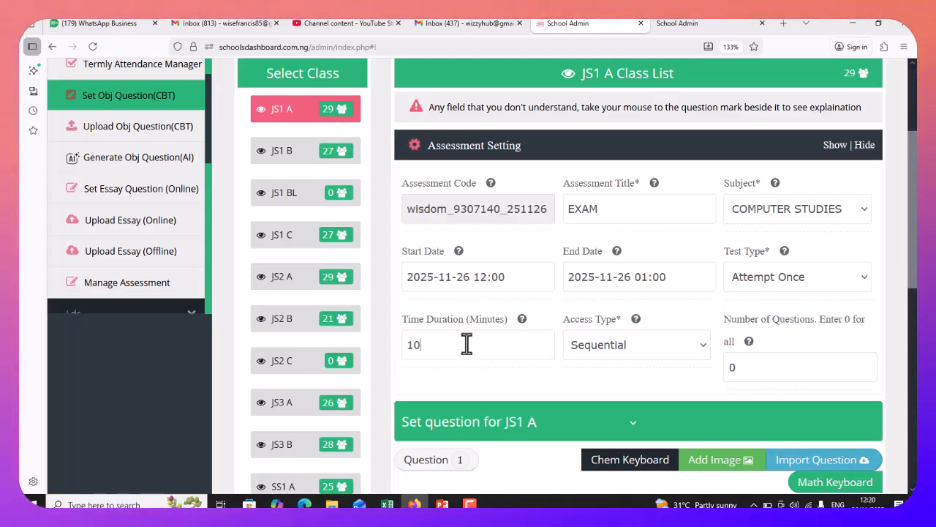
pyautogui.press('BackSpace')
pyautogui.press('BackSpace')
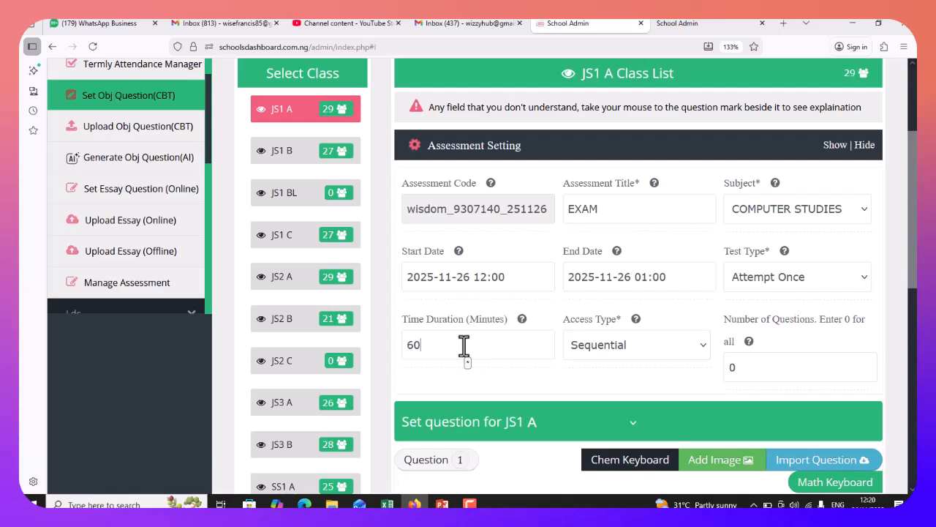
pyautogui.write('60miu')
pyautogui.press('BackSpace')
pyautogui.press('BackSpace')
pyautogui.press('BackSpace')
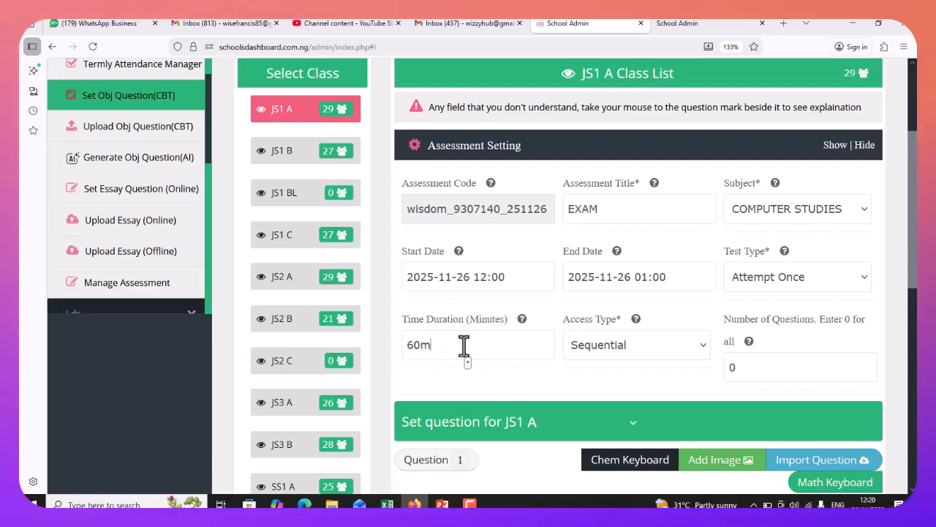
# Set the access type to Random and the number of questions to 20.
pyautogui.click(618, 346)
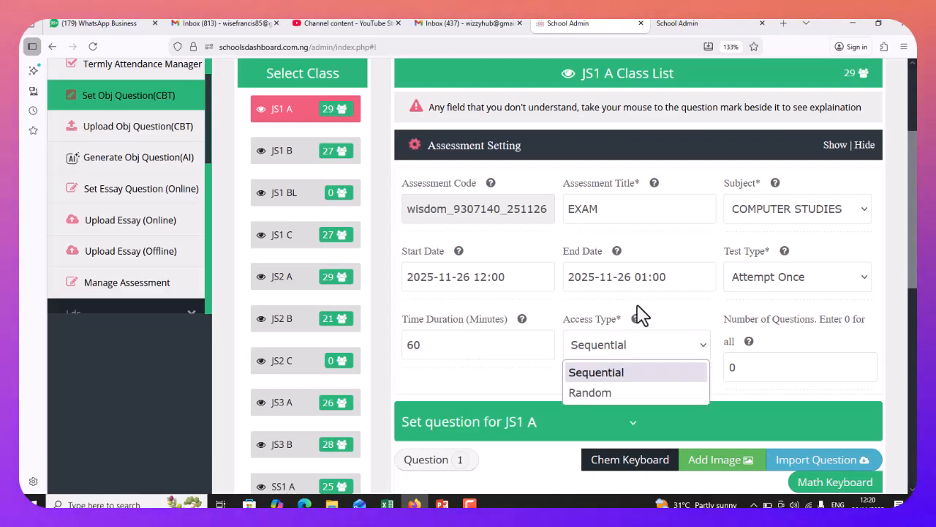
pyautogui.click(604, 394)
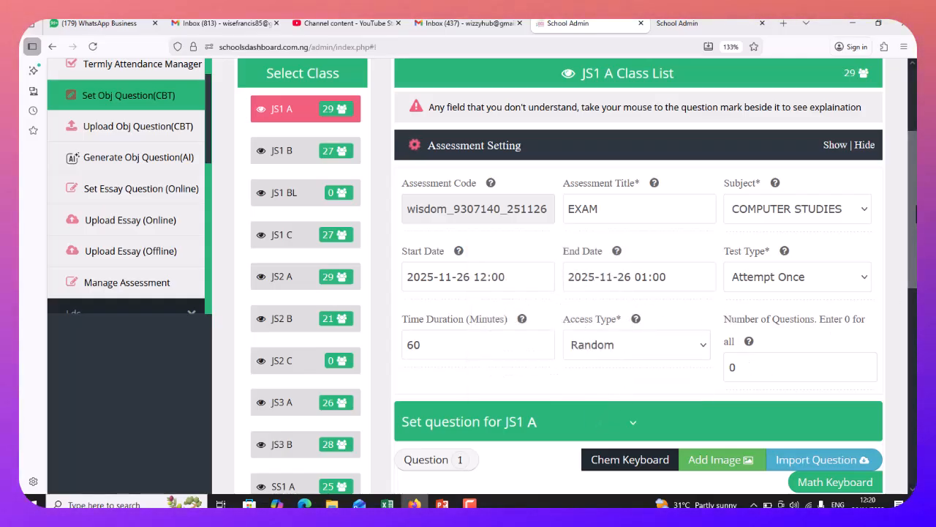
pyautogui.moveTo(911, 268); pyautogui.dragTo(911, 342)
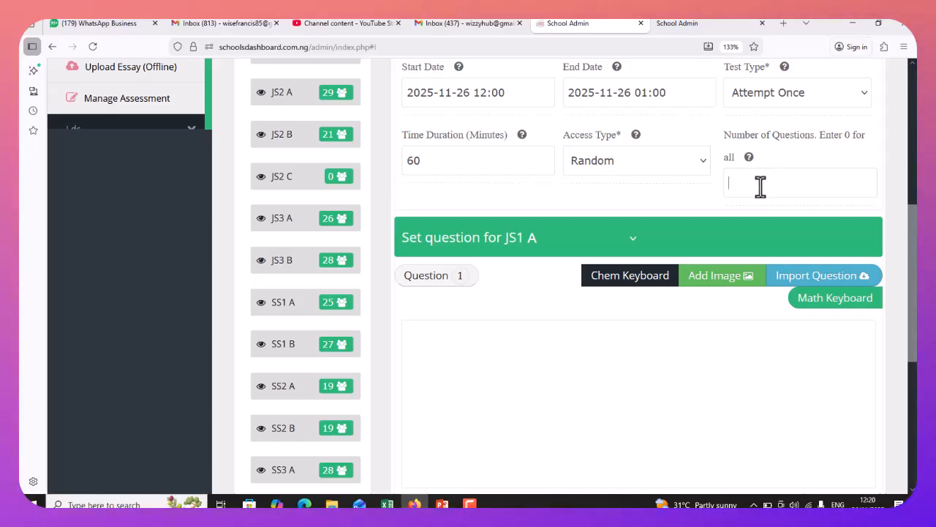
pyautogui.write('20')
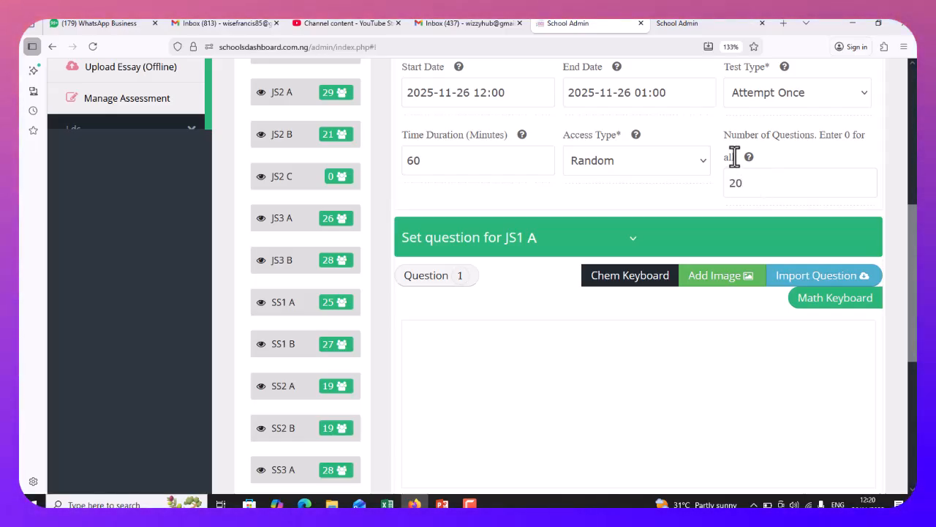
# Write "The Keyboard is a - Device" as the text of question 1 for JS1 A.
pyautogui.scroll(-3, 592, 322)
pyautogui.scroll(1, 570, 169)
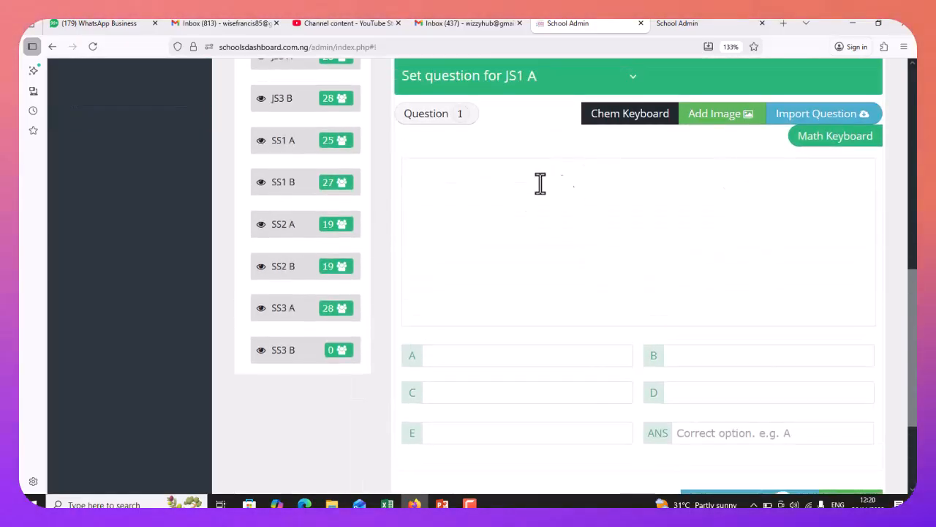
pyautogui.moveTo(913, 319); pyautogui.dragTo(916, 343)
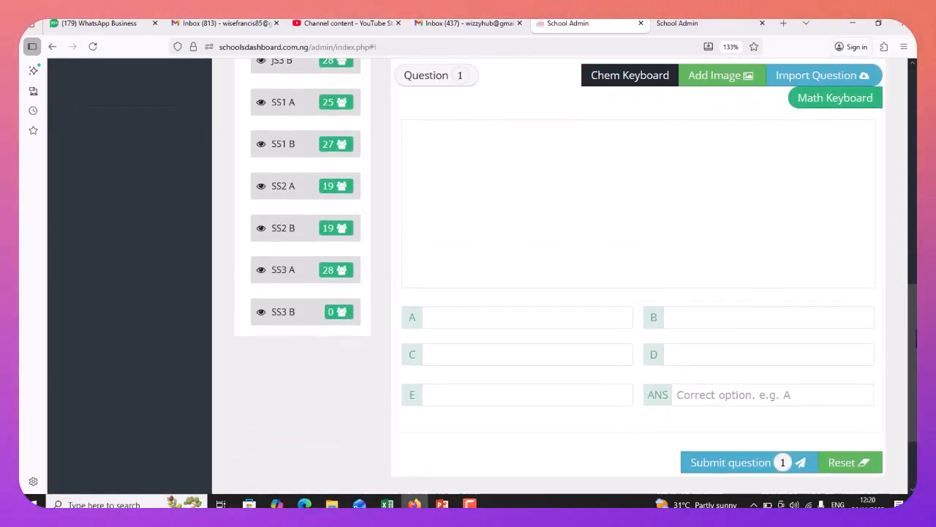
pyautogui.click(431, 134)
pyautogui.write('The ')
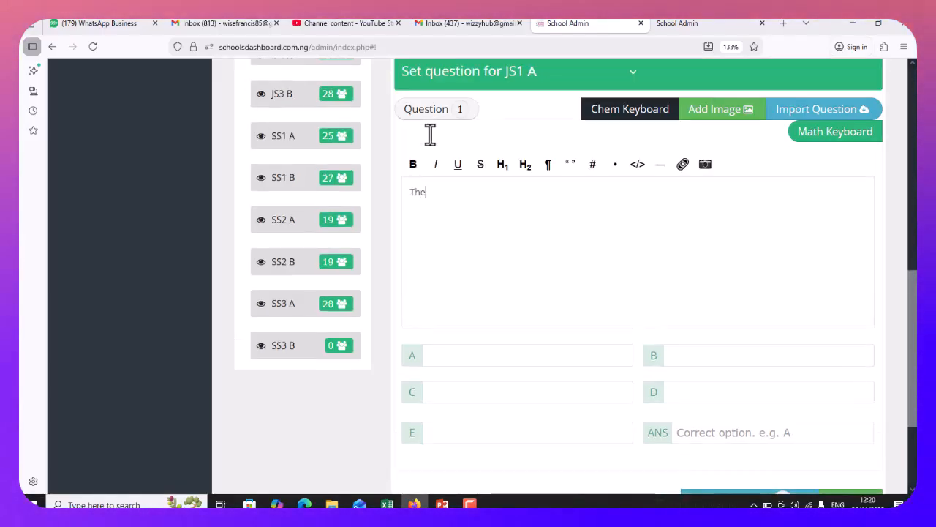
pyautogui.write('Keyb')
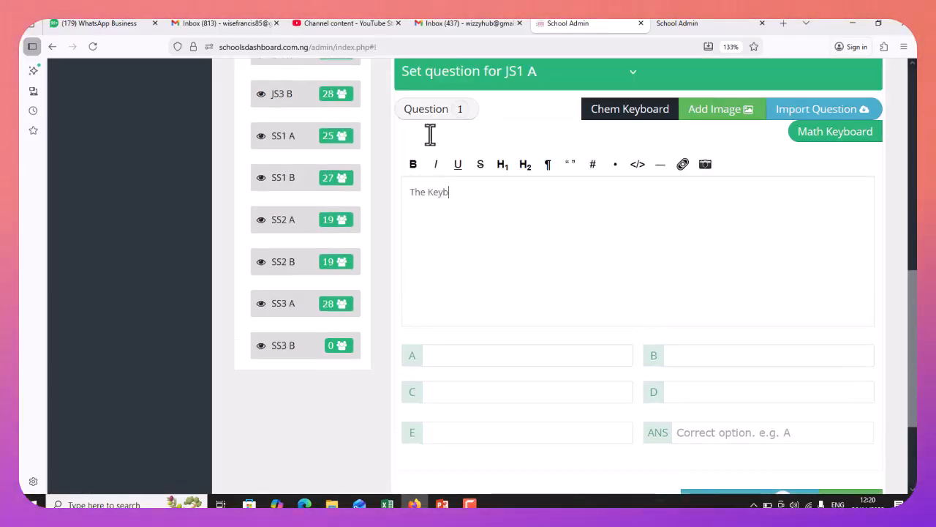
pyautogui.write('oard i')
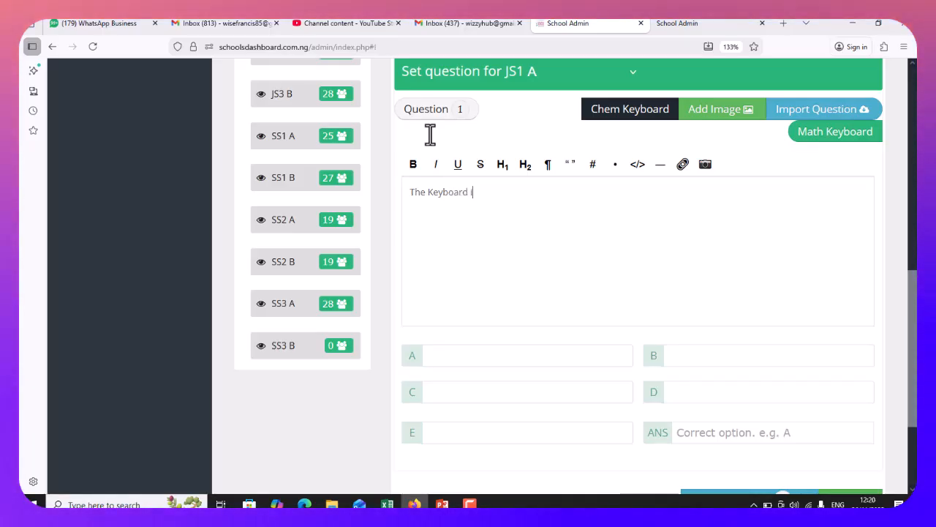
pyautogui.write('s a - Device')
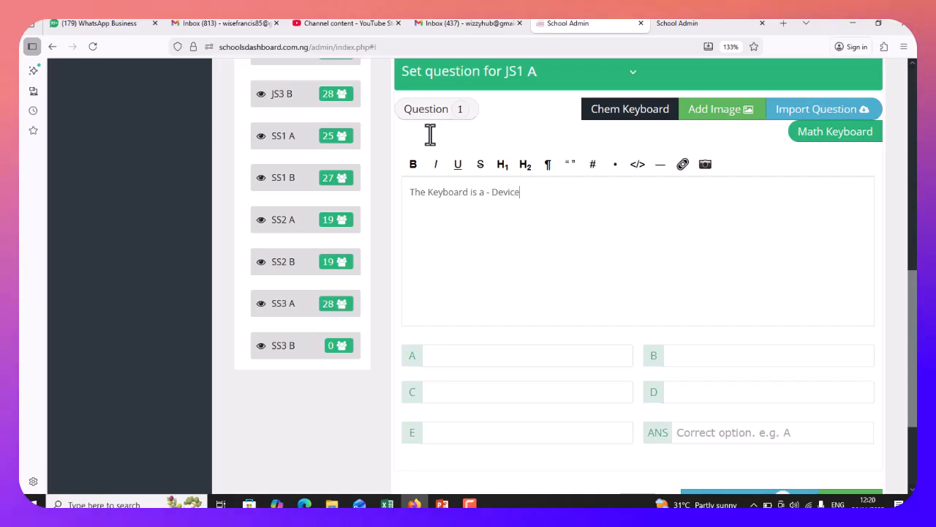
pyautogui.write('e')
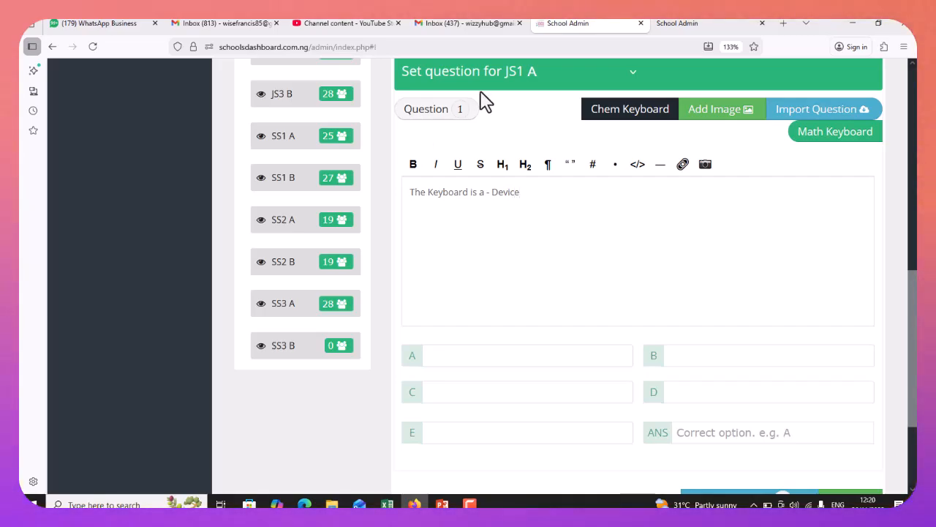
# Examine the Chem Keyboard's equation symbols and the image chooser available for question 1, closing each without inserting anything.
pyautogui.scroll(1, 903, 241)
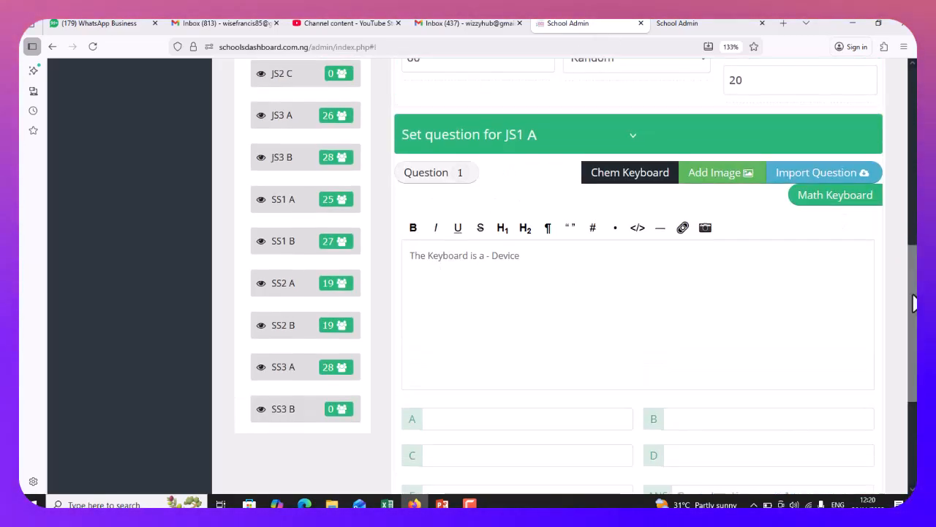
pyautogui.click(626, 182)
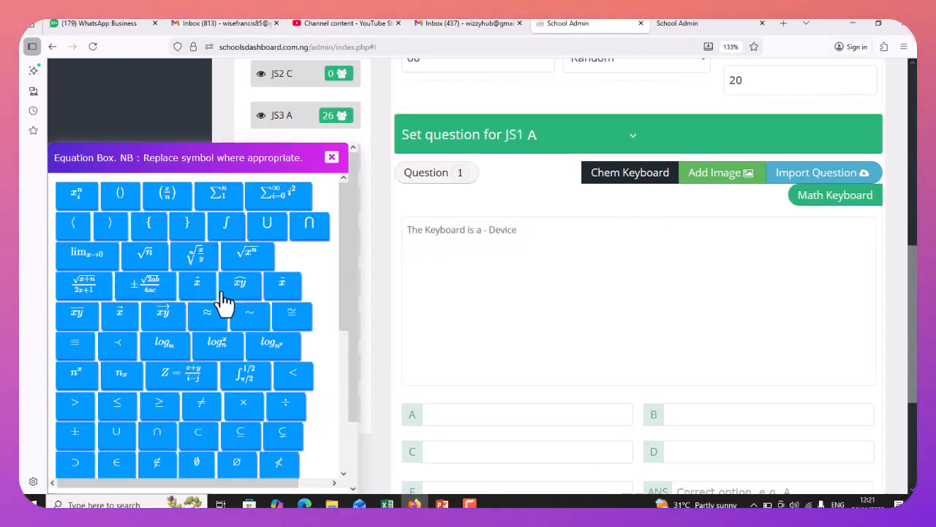
pyautogui.moveTo(356, 270); pyautogui.dragTo(358, 226)
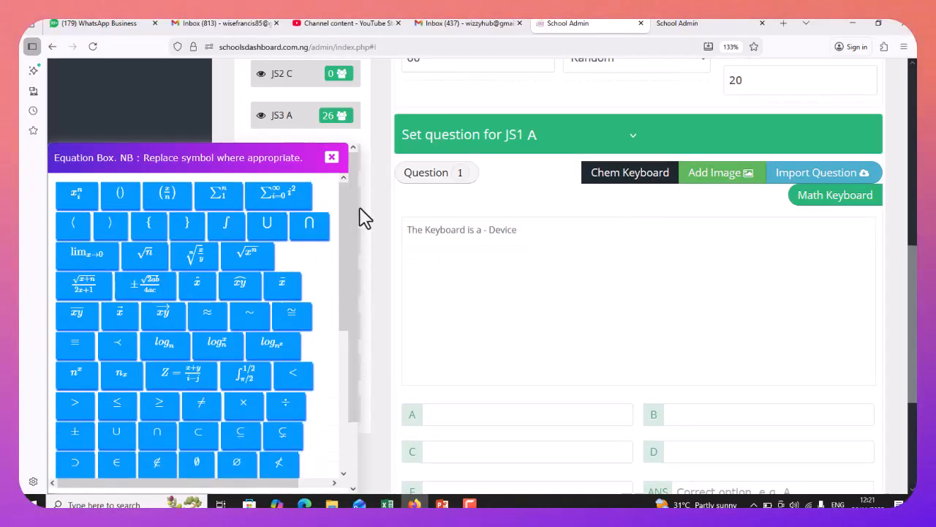
pyautogui.click(331, 158)
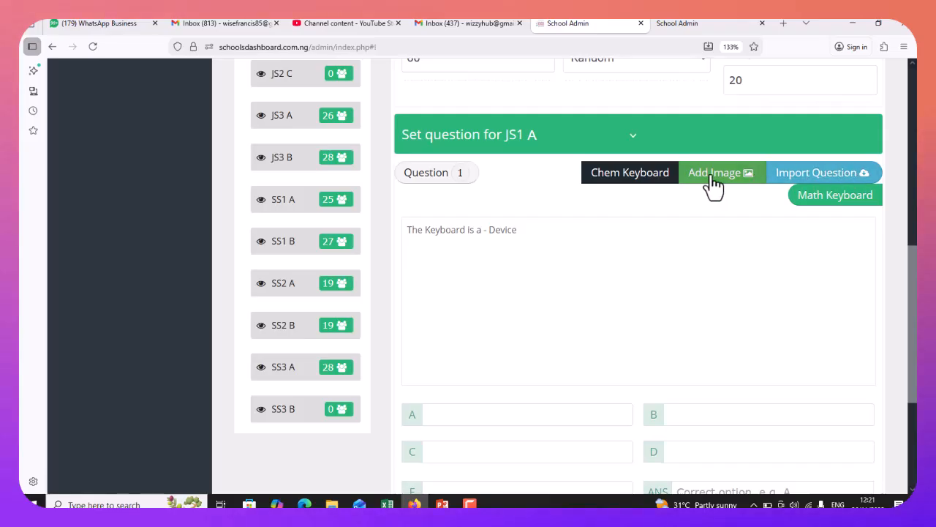
pyautogui.click(711, 179)
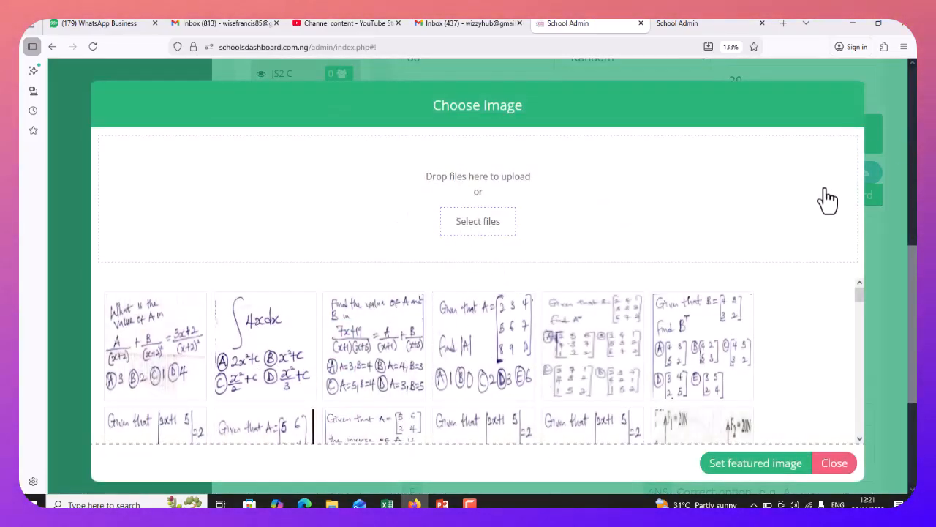
pyautogui.click(835, 463)
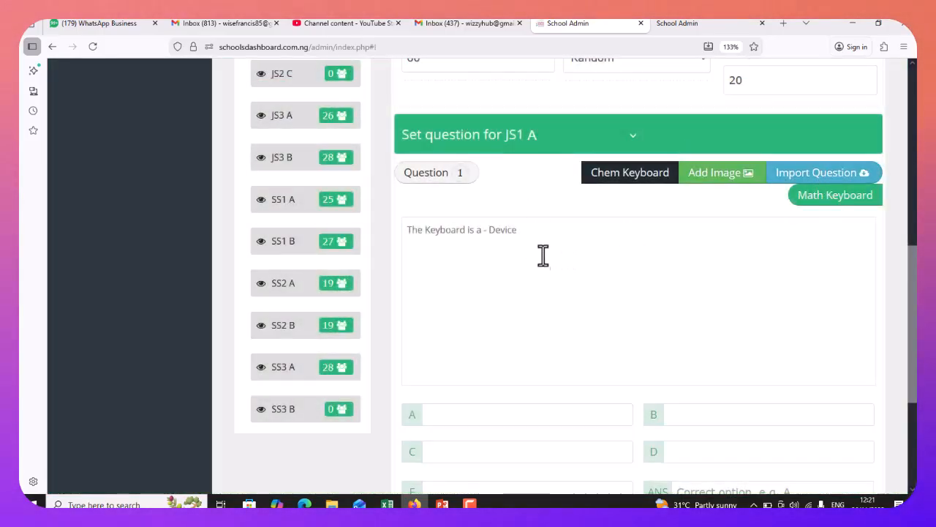
# Enter Output, Input and Process as answer options A, B and C of question 1.
pyautogui.scroll(-3, 483, 344)
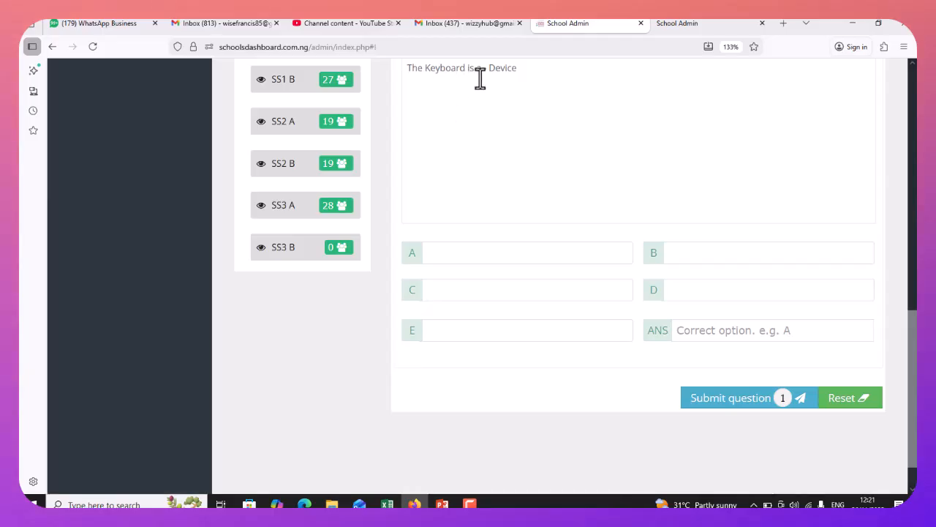
pyautogui.scroll(1, 556, 98)
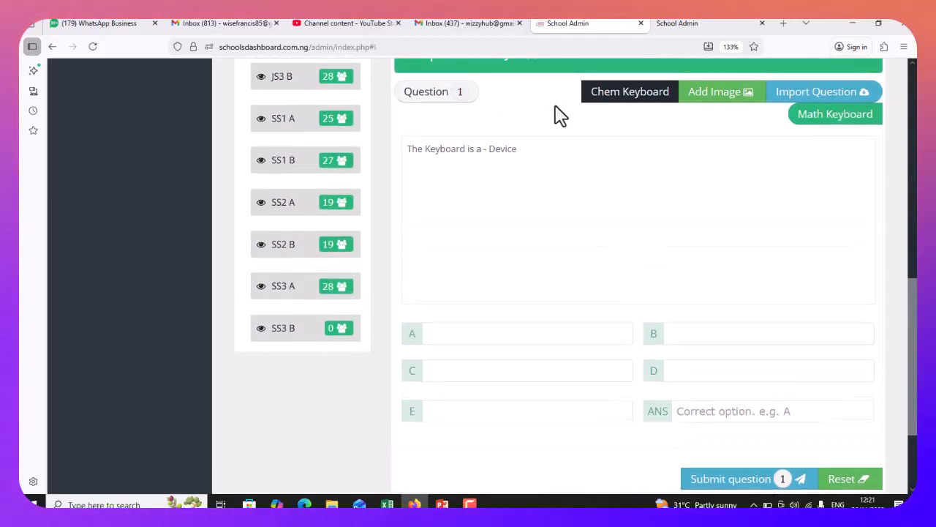
pyautogui.scroll(-1, 541, 119)
pyautogui.click(450, 254)
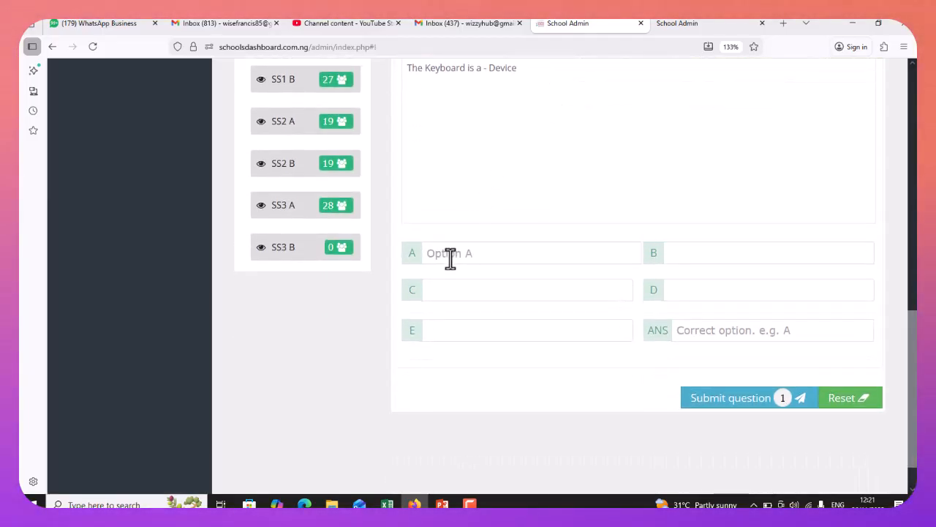
pyautogui.write('Outpu')
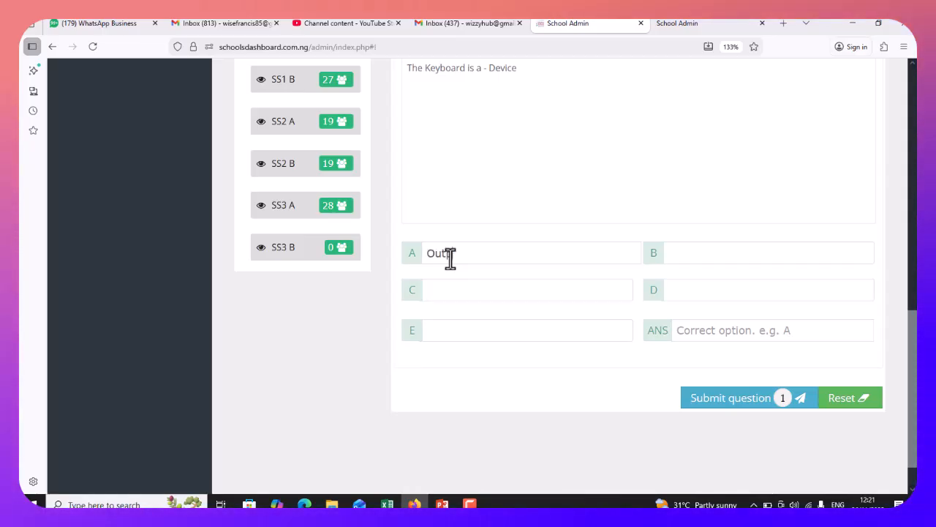
pyautogui.write('t')
pyautogui.click(680, 252)
pyautogui.write('put')
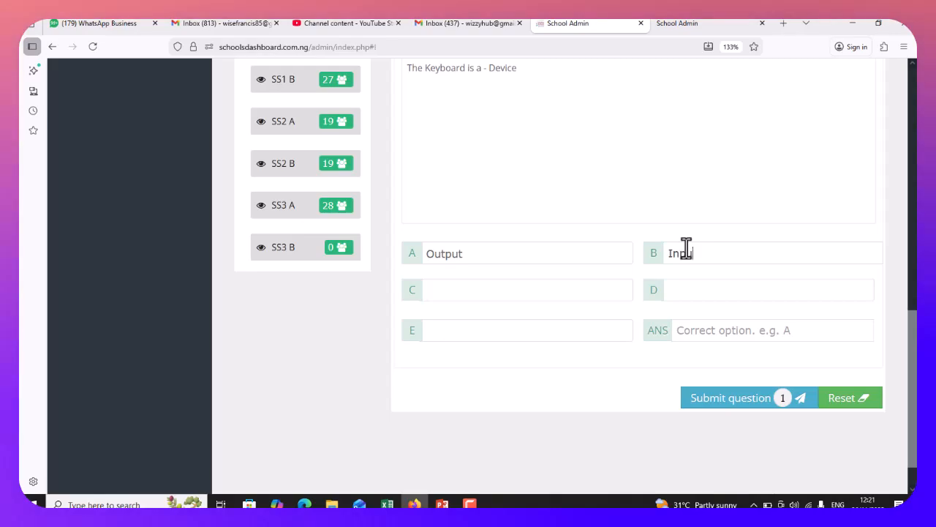
pyautogui.click(523, 295)
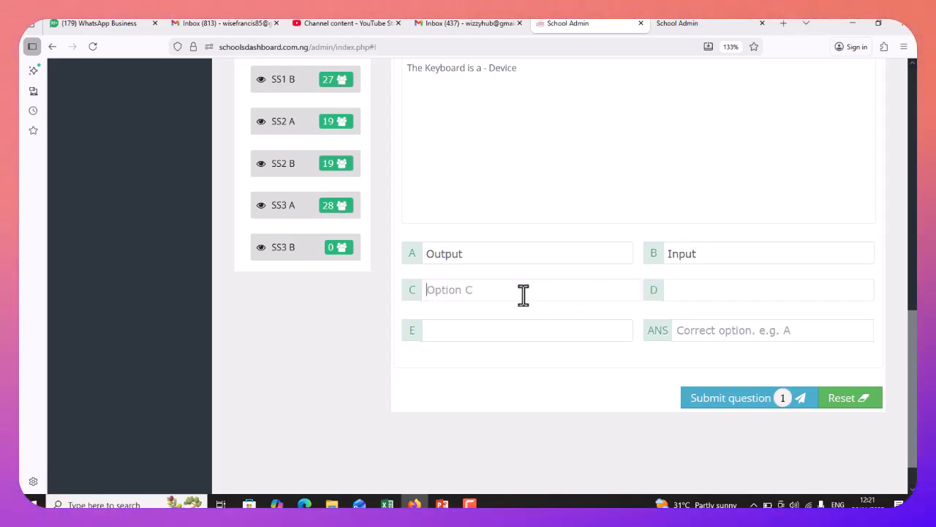
pyautogui.write('Process')
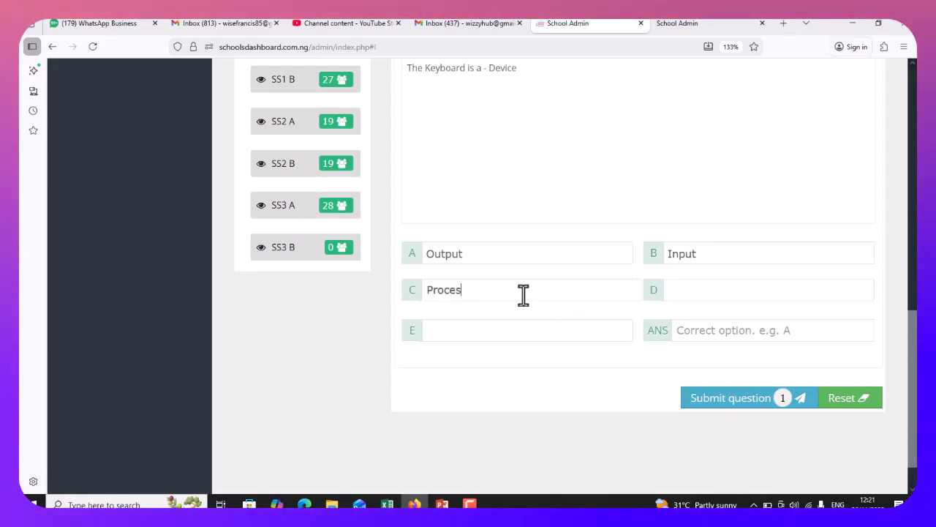
# Enter All as answer option E of question 1.
pyautogui.click(463, 331)
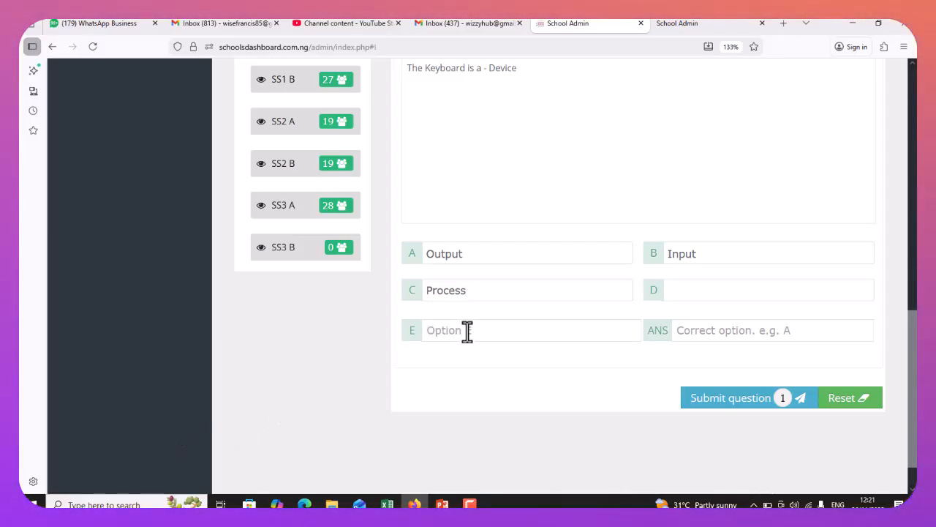
pyautogui.write('All of th')
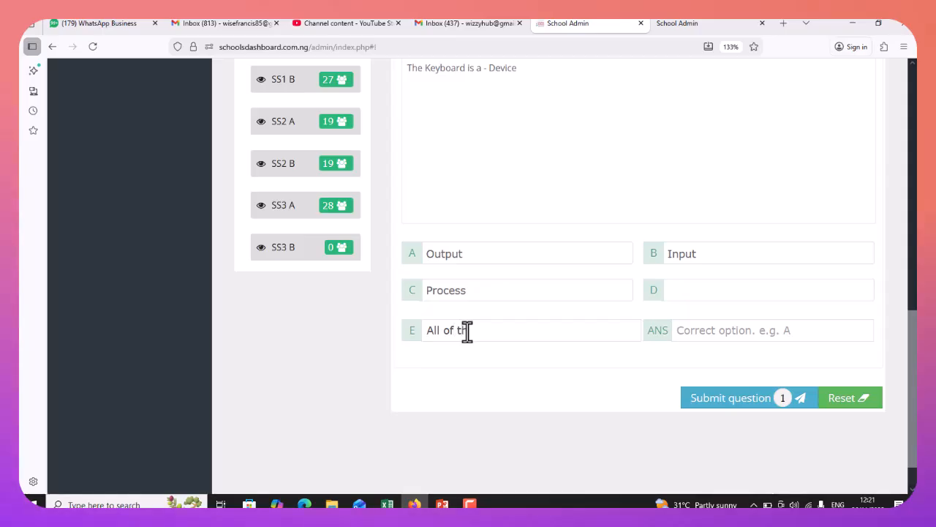
pyautogui.write('e')
pyautogui.press('BackSpace')
pyautogui.press('BackSpace')
pyautogui.press('BackSpace')
pyautogui.press('BackSpace')
pyautogui.press('BackSpace')
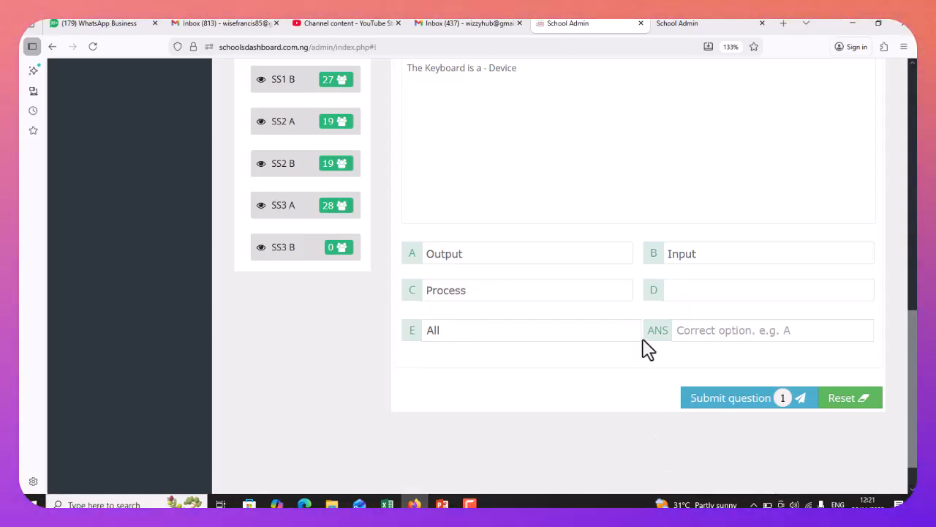
# Complete question 1 with non as option D and B as the correct answer, and submit it.
pyautogui.click(688, 284)
pyautogui.write('non')
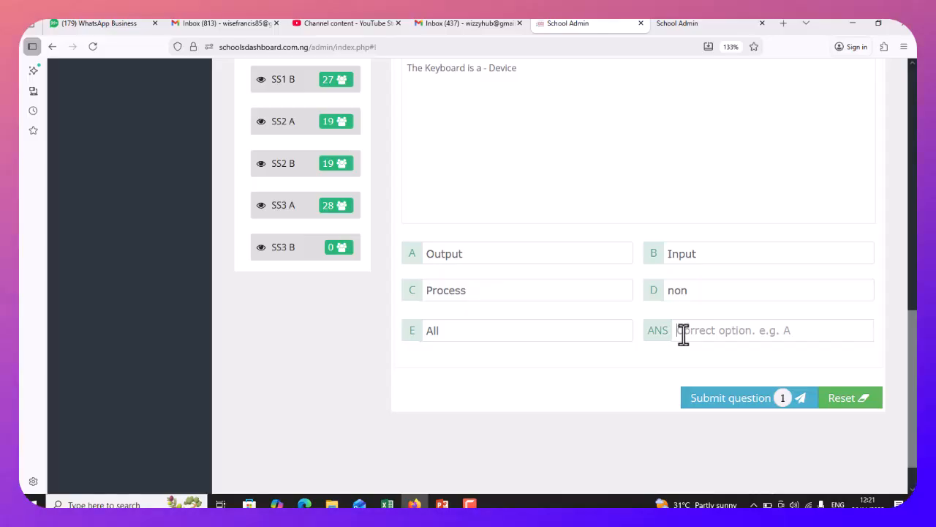
pyautogui.write('B')
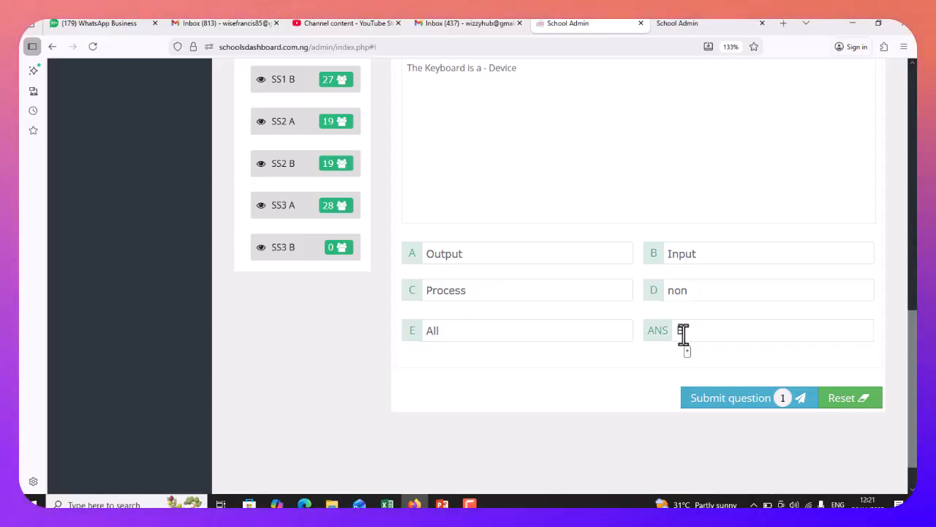
pyautogui.click(733, 399)
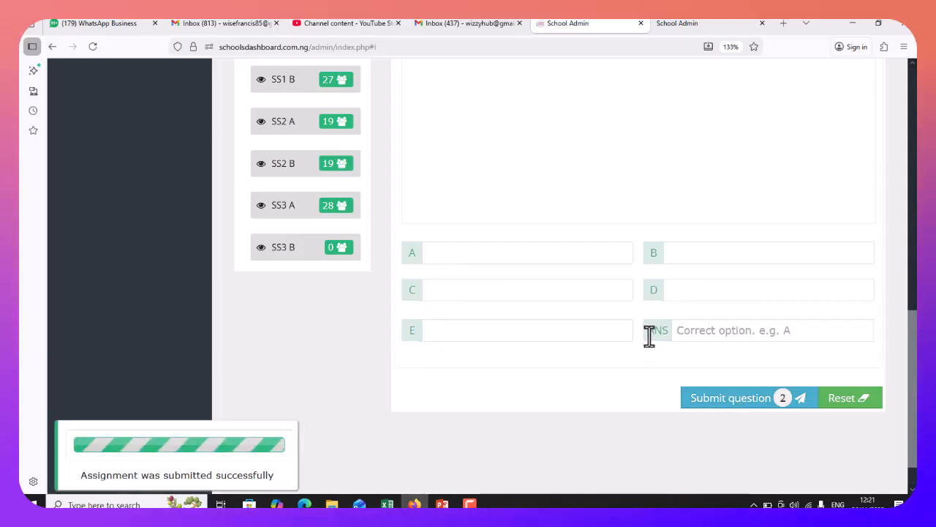
# Write "RAM means -" as the text of question 2 and enter Read Only Memory as option A.
pyautogui.moveTo(913, 379); pyautogui.dragTo(916, 320)
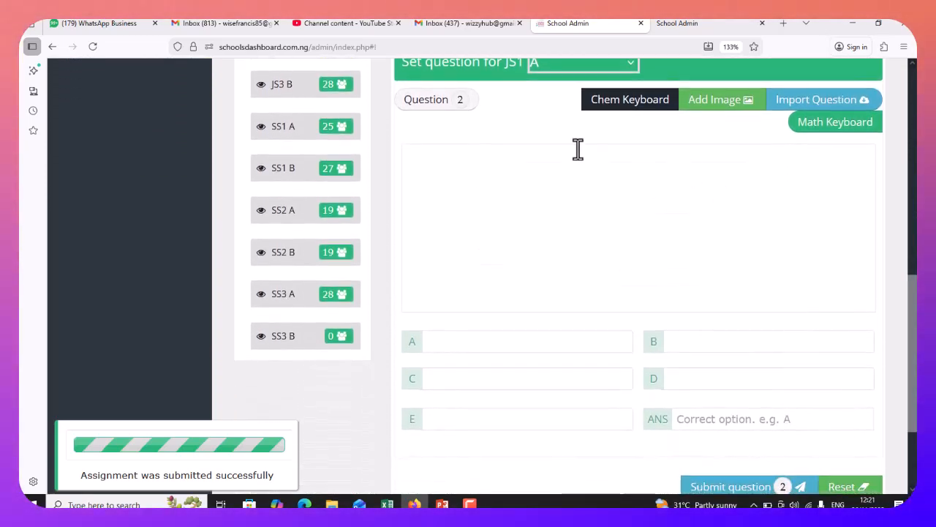
pyautogui.click(443, 176)
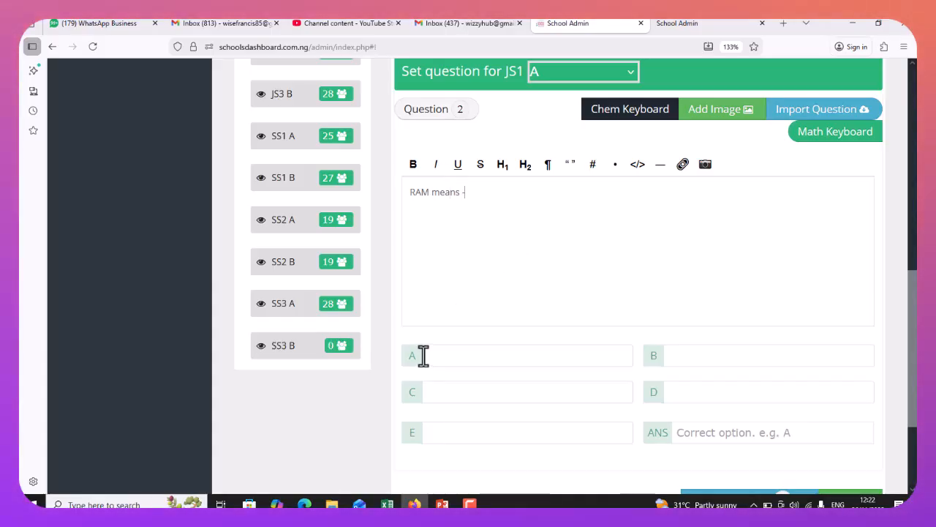
pyautogui.click(449, 355)
pyautogui.write('Rea')
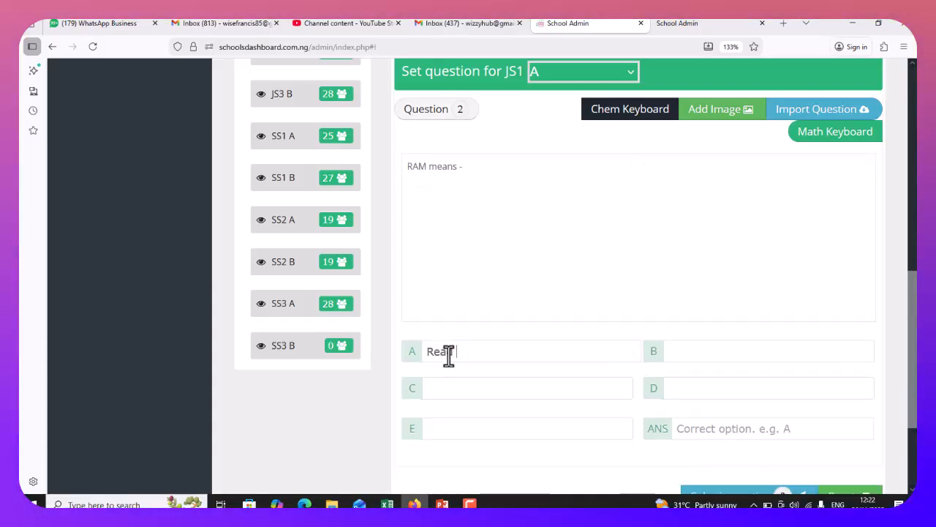
pyautogui.write('d Only Memory')
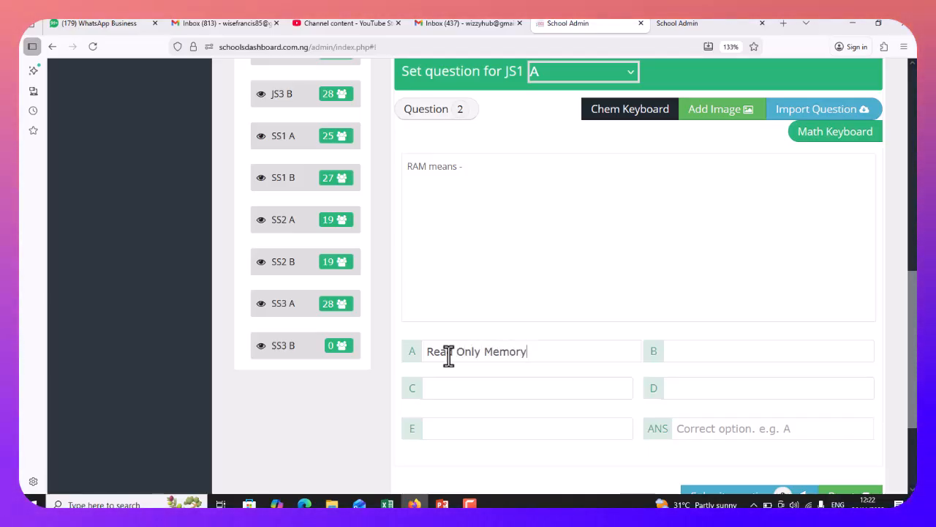
# Reuse option A's text for options B and C of question 2, rewording them to Read access Memory and Random Access Memory.
pyautogui.moveTo(527, 352); pyautogui.dragTo(395, 360)
pyautogui.hotkey('ctrl', 'c')
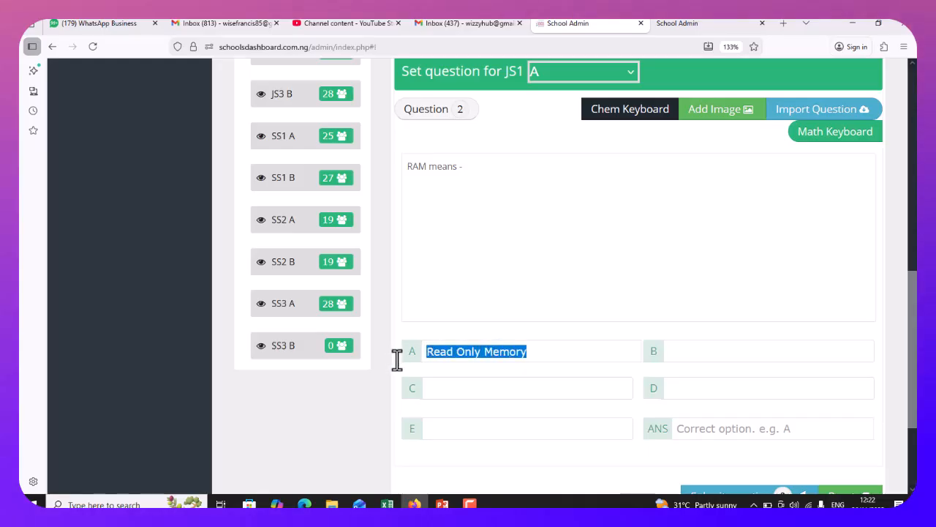
pyautogui.click(720, 352)
pyautogui.hotkey('ctrl', 'v')
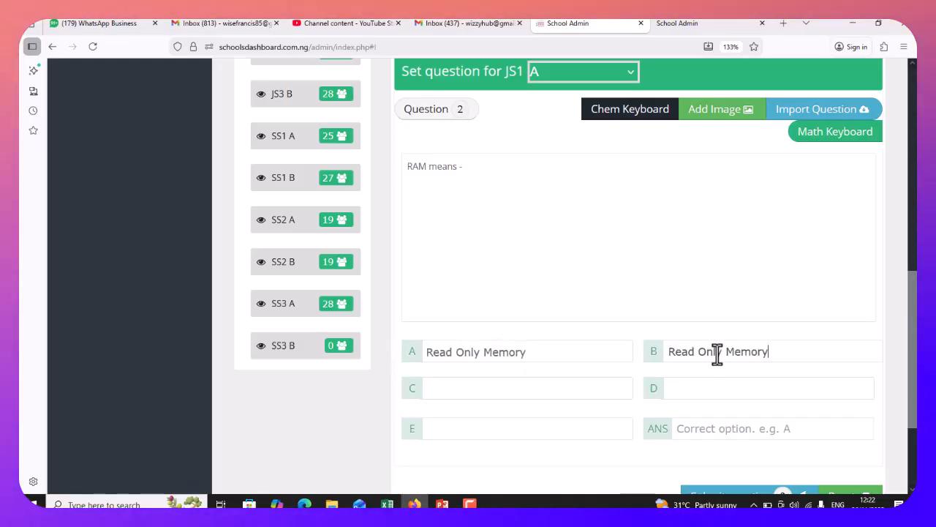
pyautogui.doubleClick(720, 352)
pyautogui.write('Access')
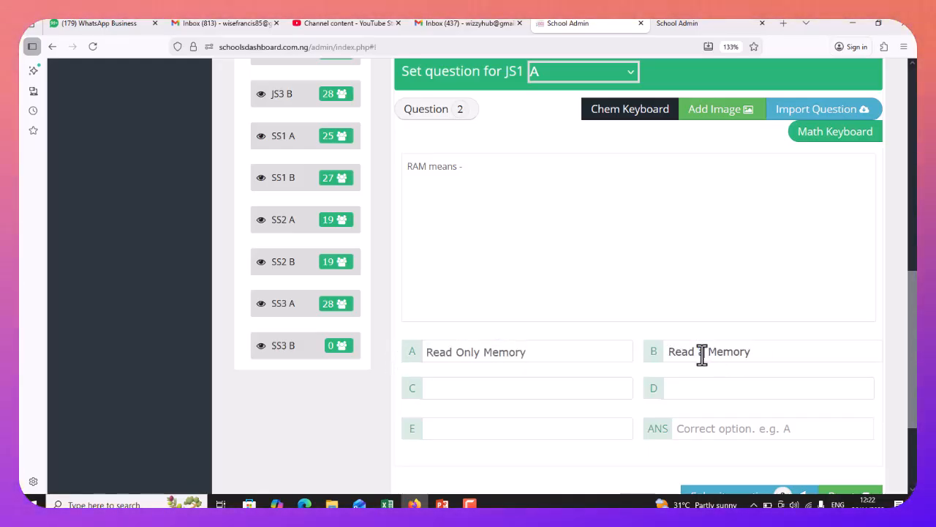
pyautogui.click(438, 390)
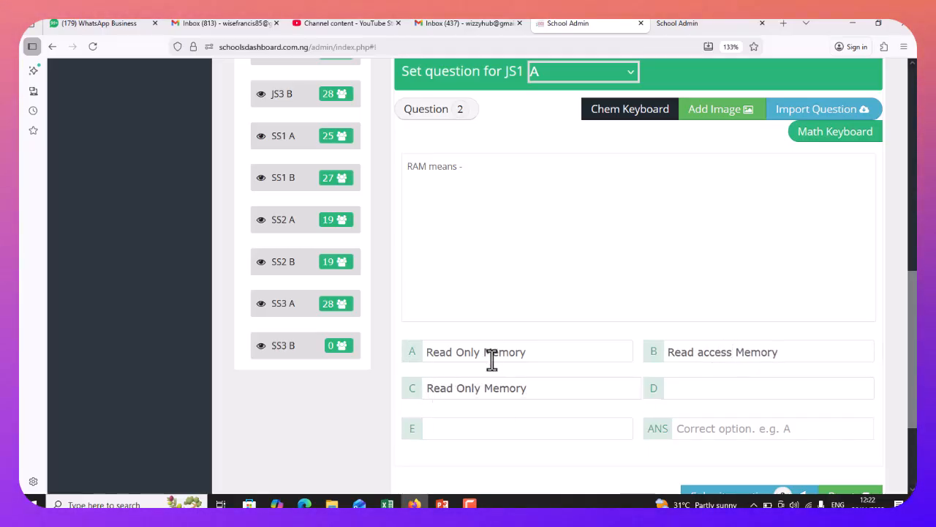
pyautogui.write('R')
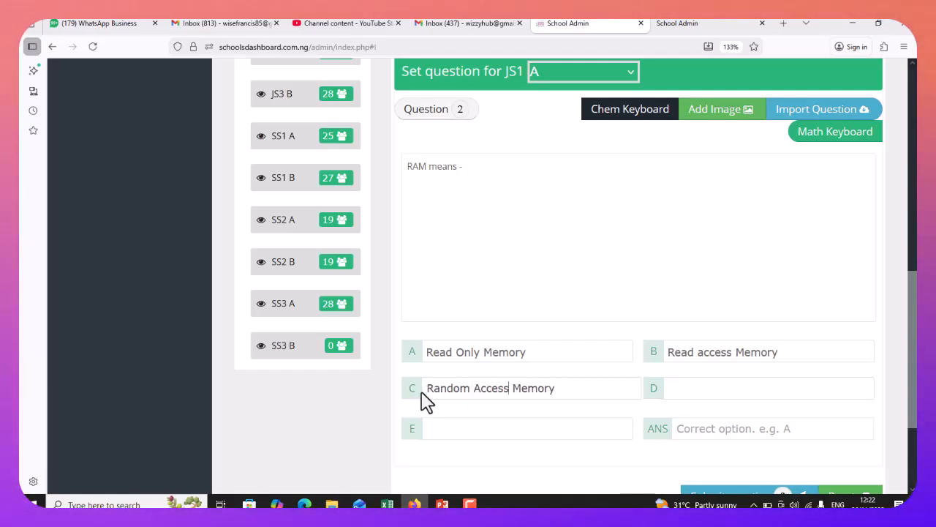
# Finish option C of question 2 as Random Access Memory, then fill option E with Read Only Mem and option D with Read OAccess Memory.
pyautogui.write('s')
pyautogui.click(512, 426)
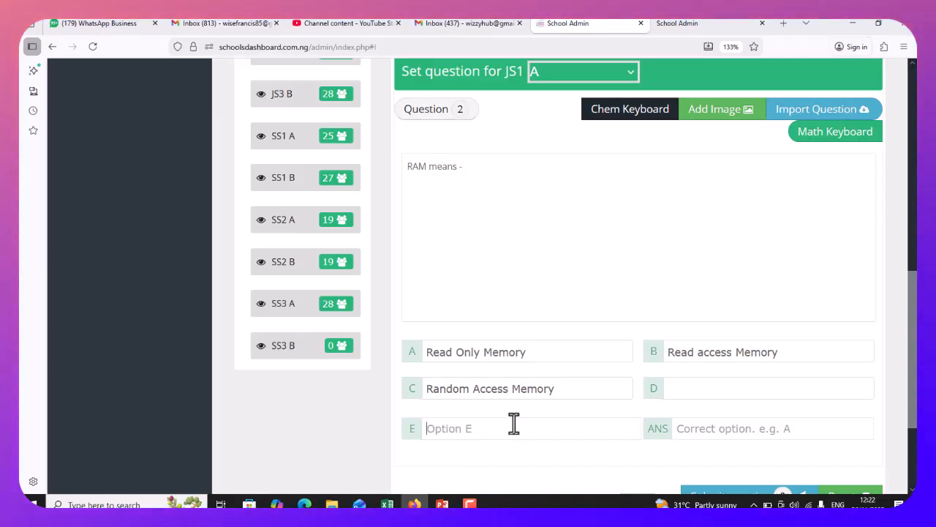
pyautogui.hotkey('ctrl', 'v')
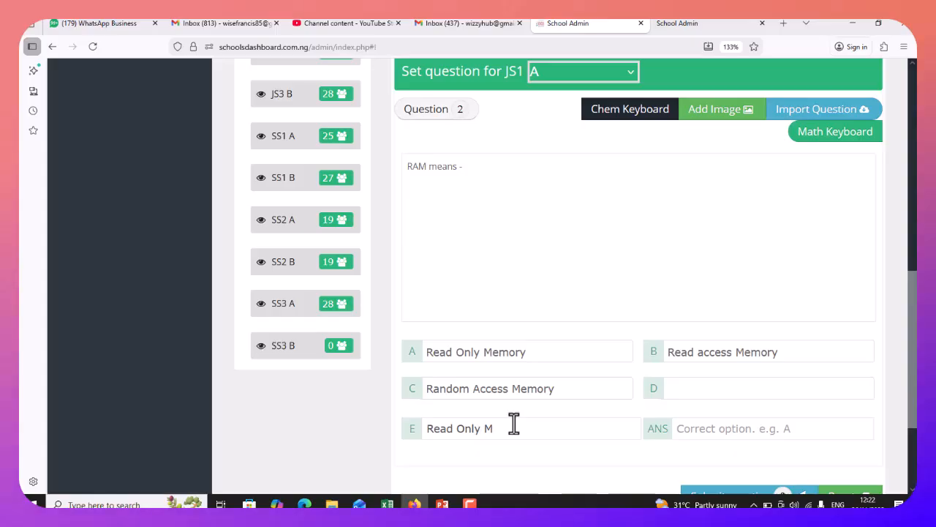
pyautogui.click(691, 388)
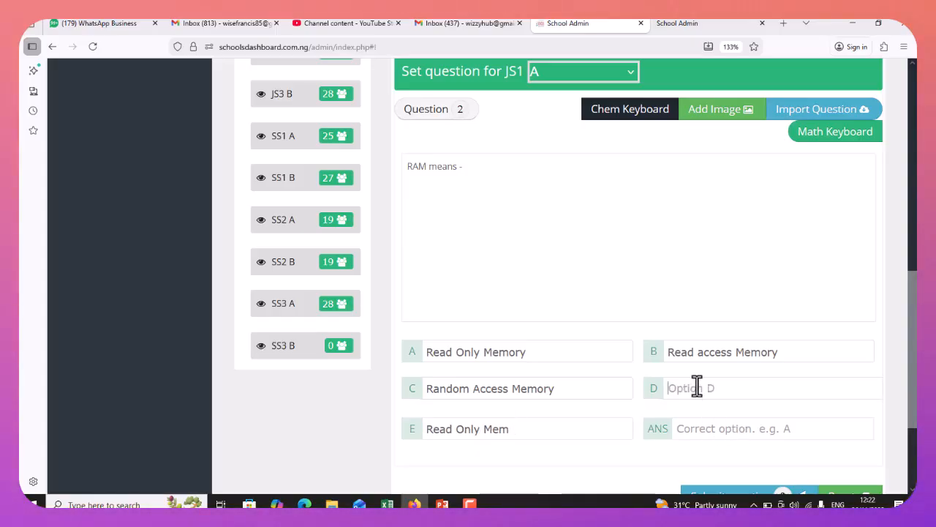
pyautogui.hotkey('ctrl', 'v')
pyautogui.moveTo(721, 388); pyautogui.dragTo(703, 393)
pyautogui.write('Acces')
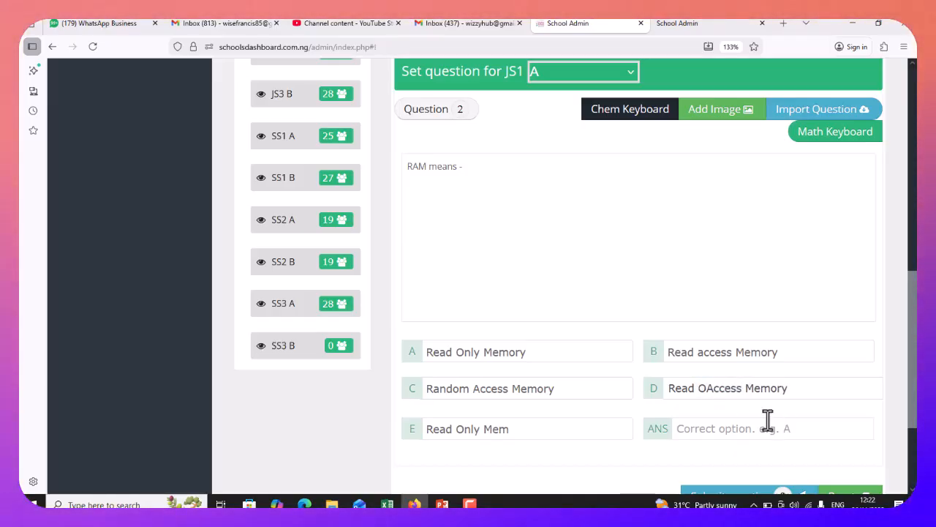
# Set C as the correct answer of question 2 and submit the question.
pyautogui.click(723, 430)
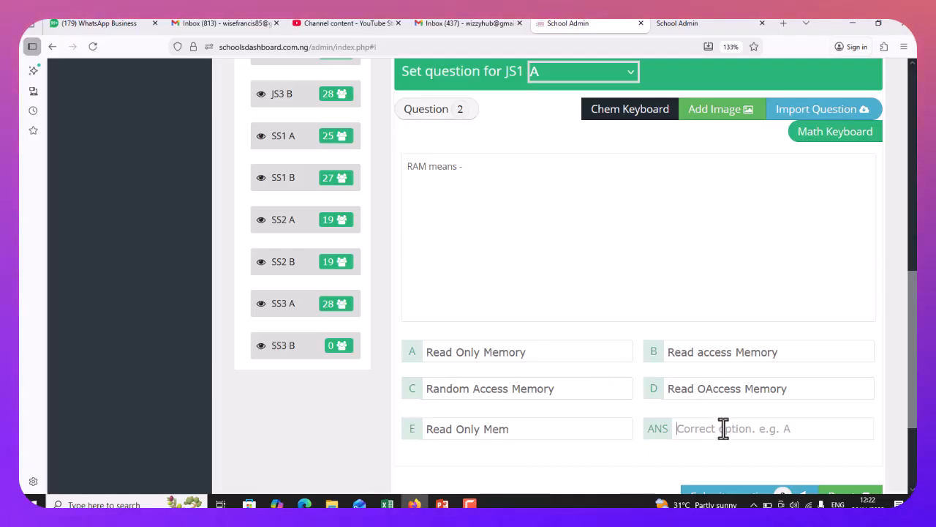
pyautogui.scroll(-2, 710, 402)
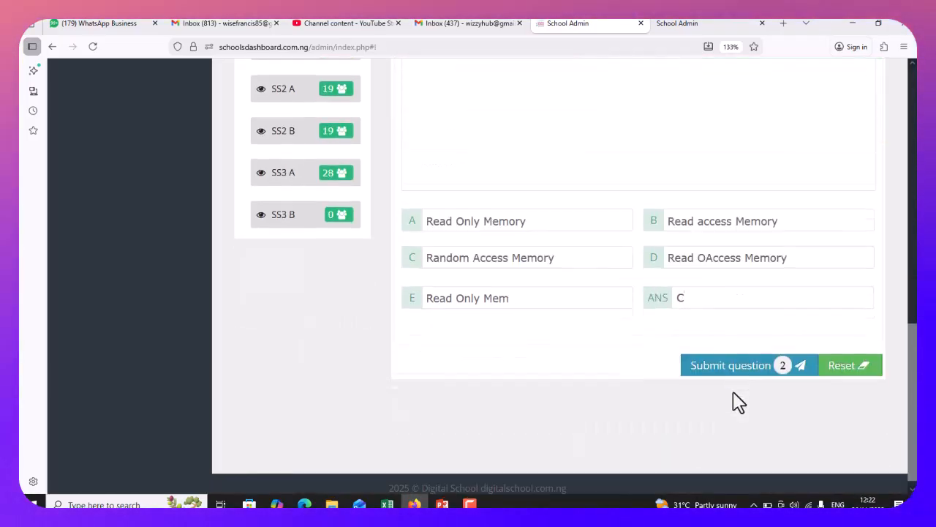
pyautogui.click(731, 357)
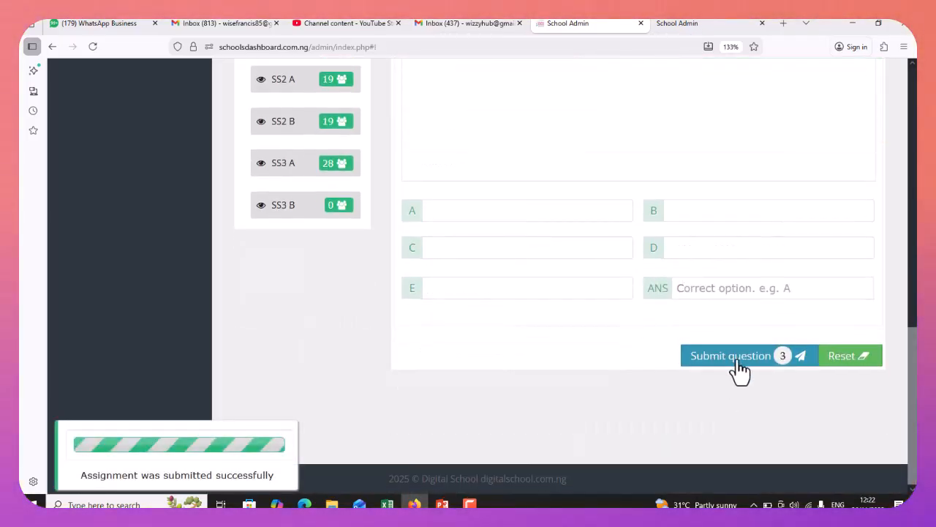
# Switch to the student portal and reload the student's assessment list.
pyautogui.scroll(3, 594, 290)
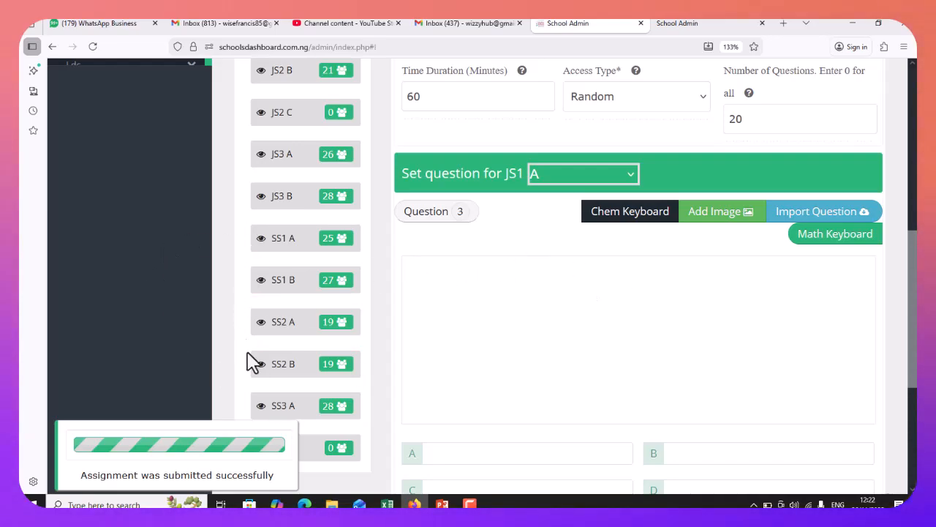
pyautogui.scroll(2, 365, 219)
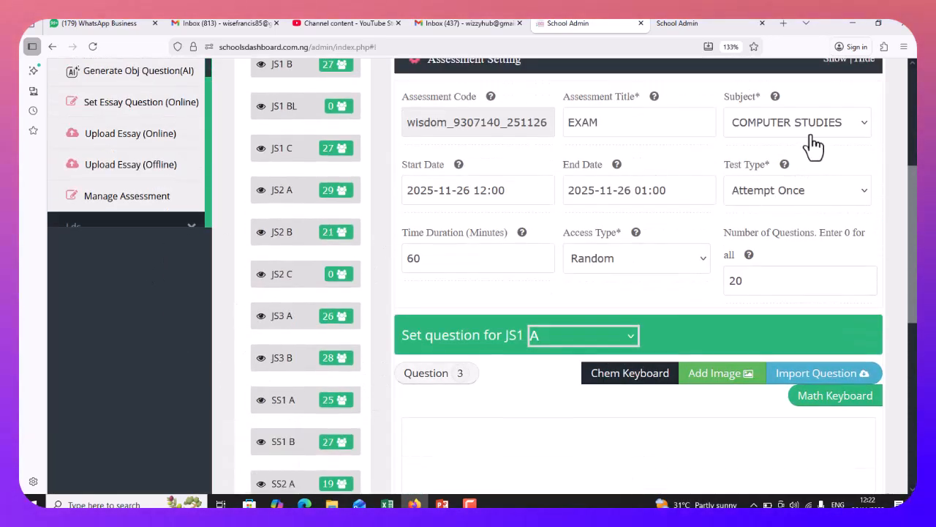
pyautogui.scroll(3, 432, 139)
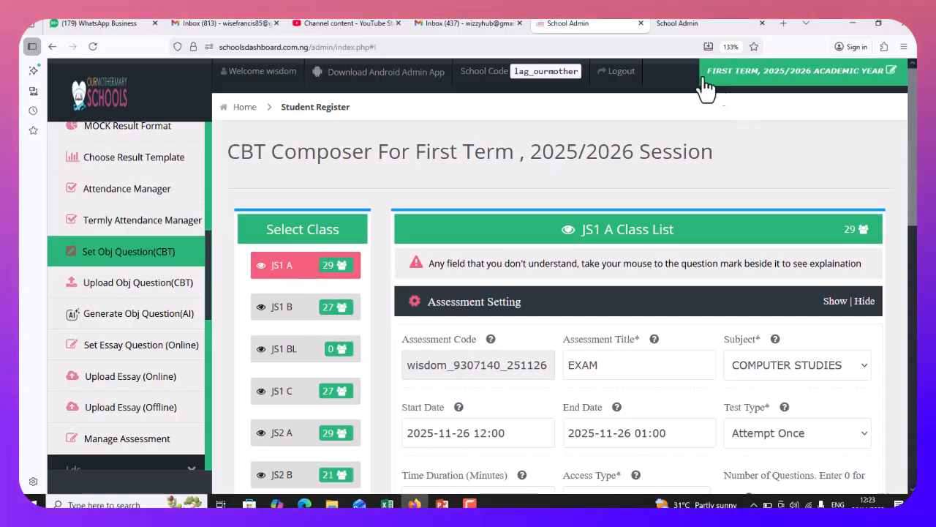
pyautogui.click(677, 26)
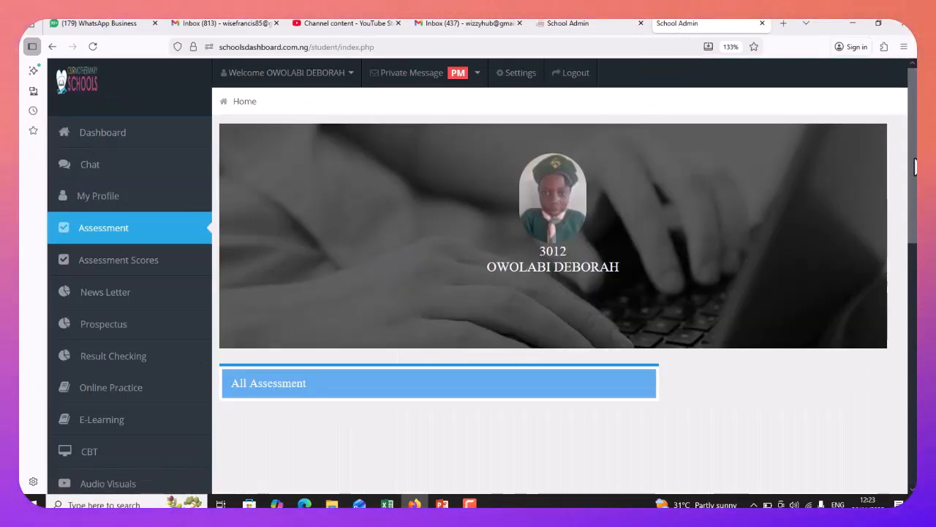
pyautogui.scroll(-3, 483, 278)
pyautogui.scroll(2, 916, 203)
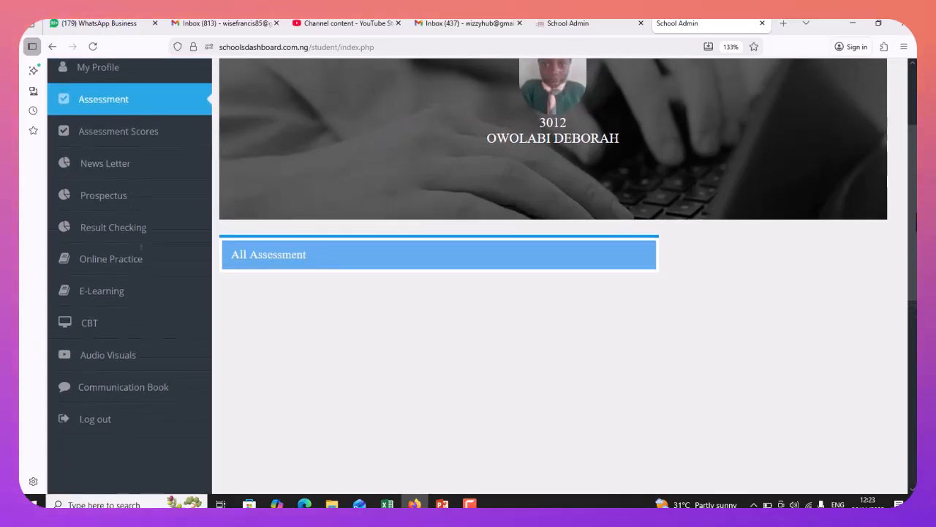
pyautogui.scroll(1, 916, 202)
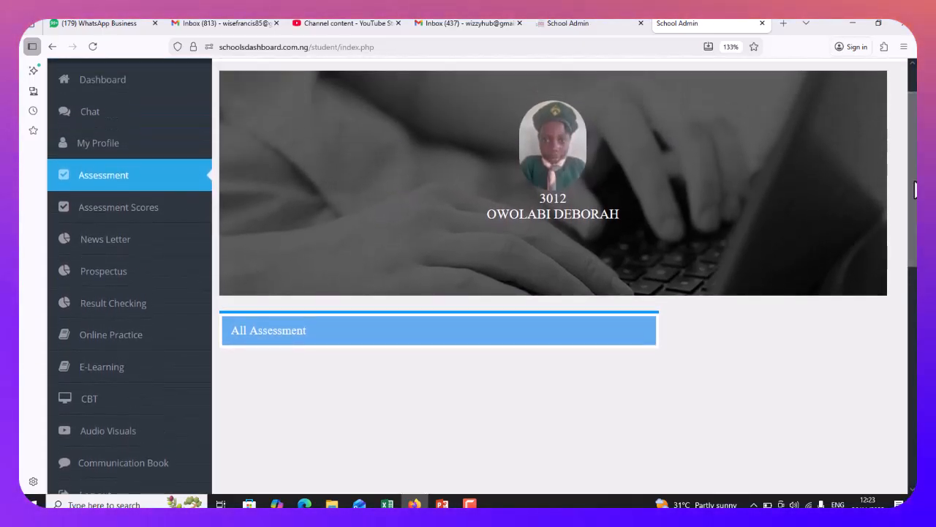
pyautogui.click(101, 188)
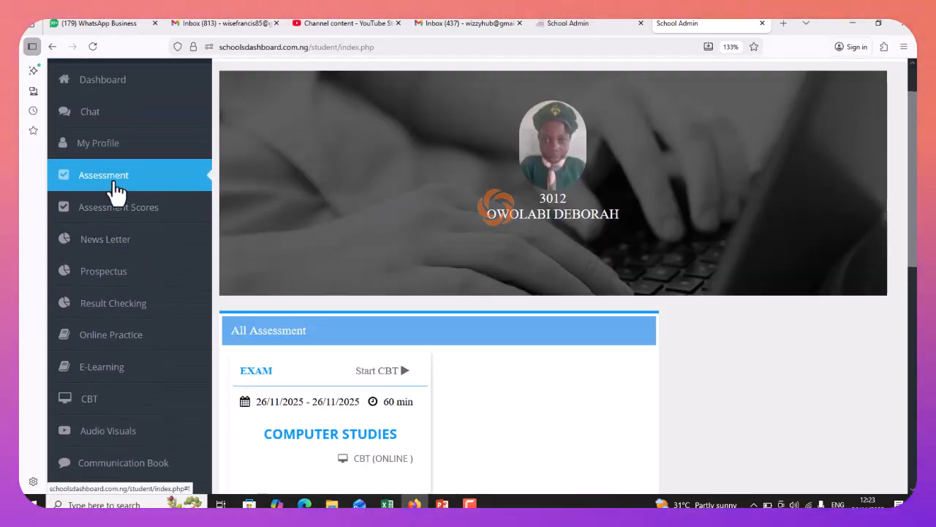
# Start the CBT for the Computer Studies exam from the student's assessment list.
pyautogui.scroll(-3, 365, 386)
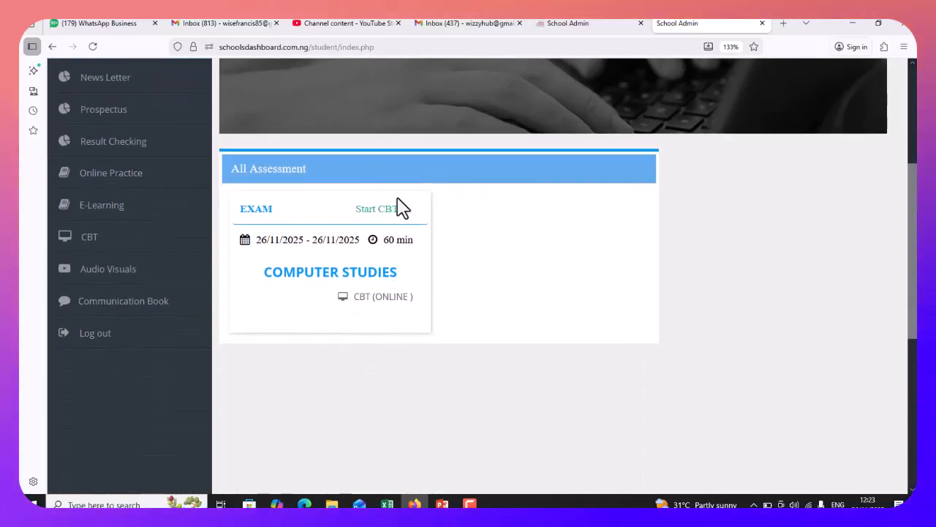
pyautogui.scroll(2, 210, 205)
pyautogui.scroll(2, 210, 205)
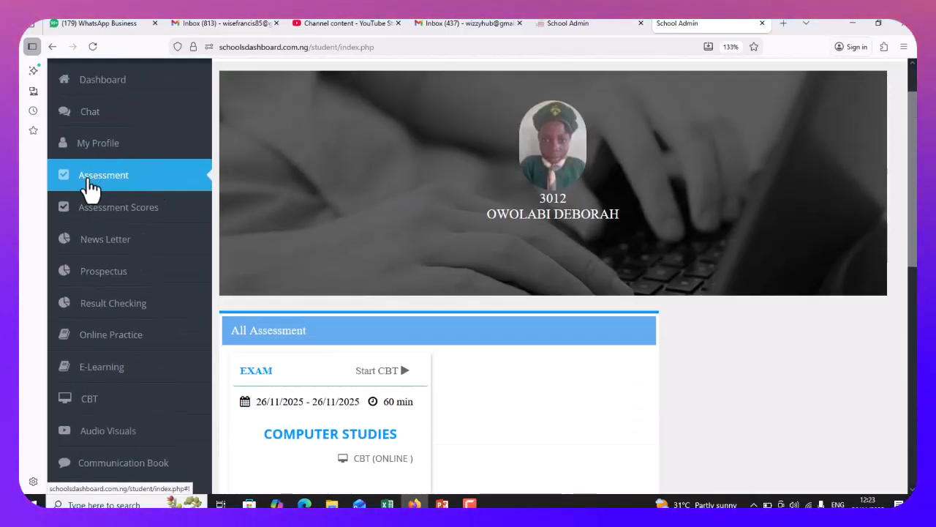
pyautogui.scroll(-1, 371, 308)
pyautogui.scroll(2, 370, 307)
pyautogui.scroll(-6, 387, 307)
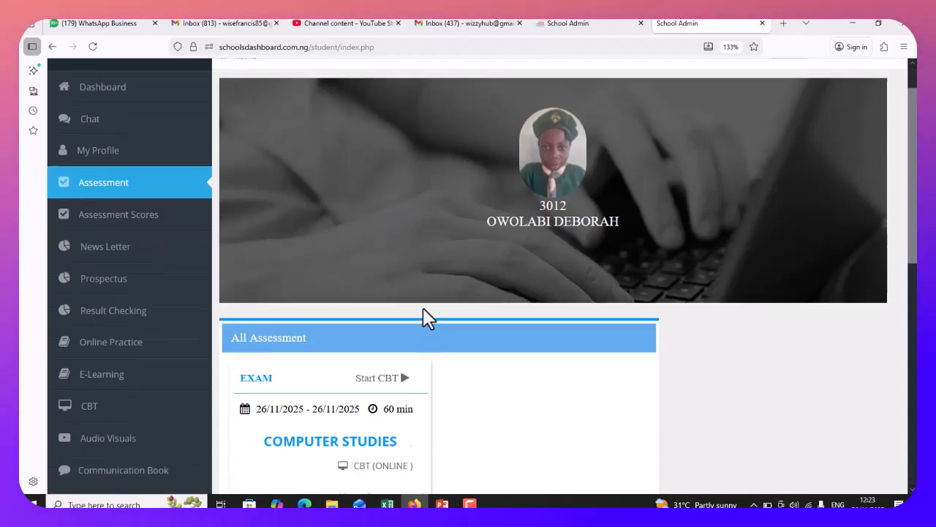
pyautogui.scroll(3, 410, 234)
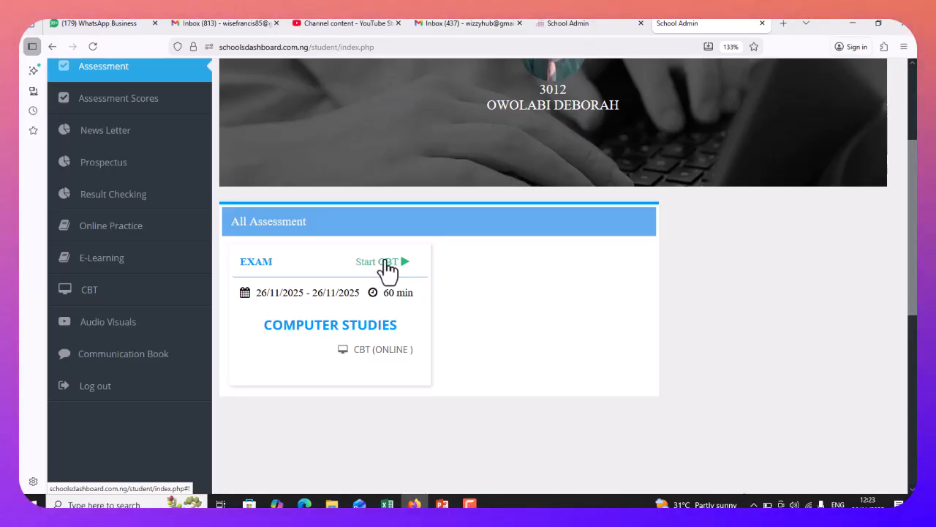
pyautogui.click(385, 267)
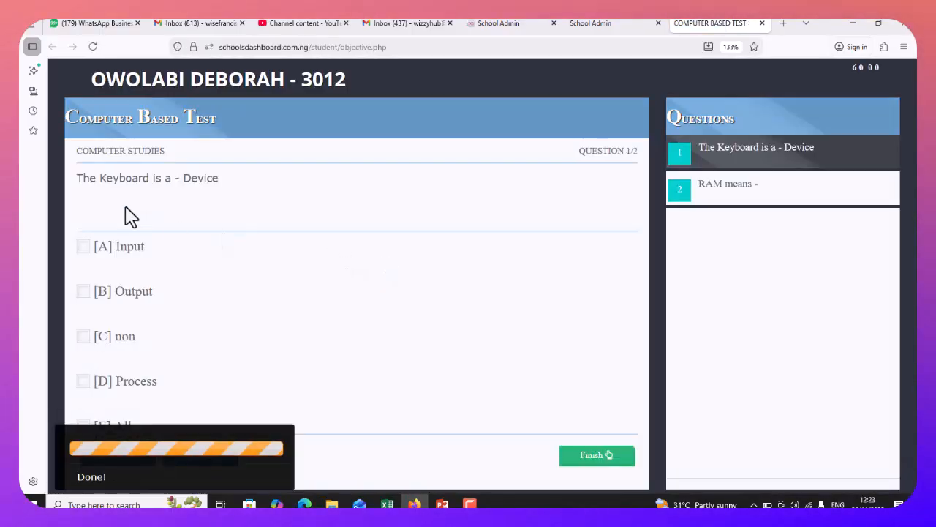
# Answer the keyboard question with Input and the RAM question with Random Access Memory.
pyautogui.click(83, 249)
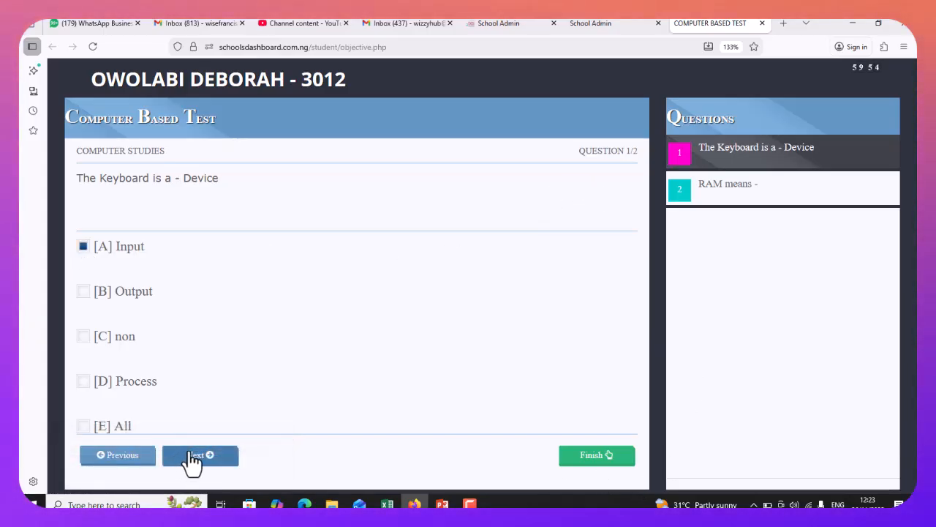
pyautogui.click(191, 458)
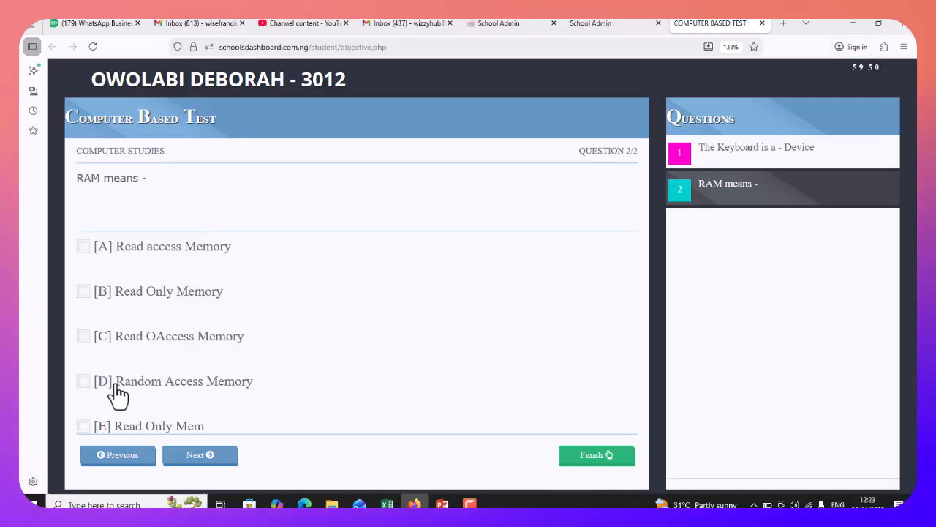
pyautogui.click(85, 382)
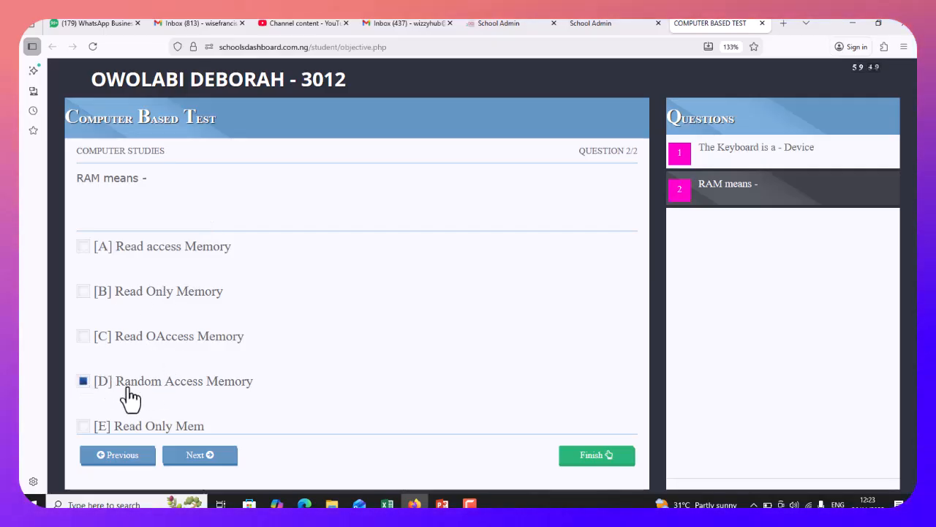
pyautogui.click(209, 455)
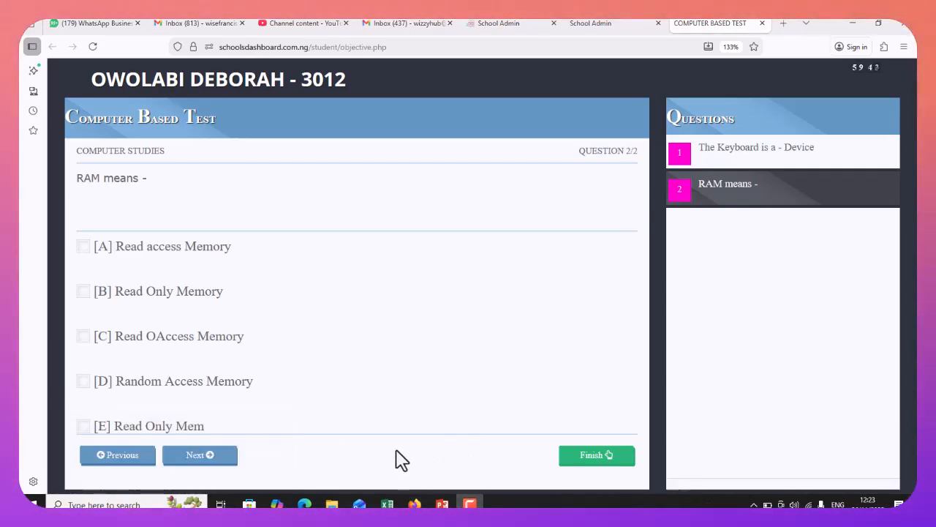
# Finish the Computer Studies test, confirm being done, and acknowledge the saved score to reach the score board.
pyautogui.click(596, 458)
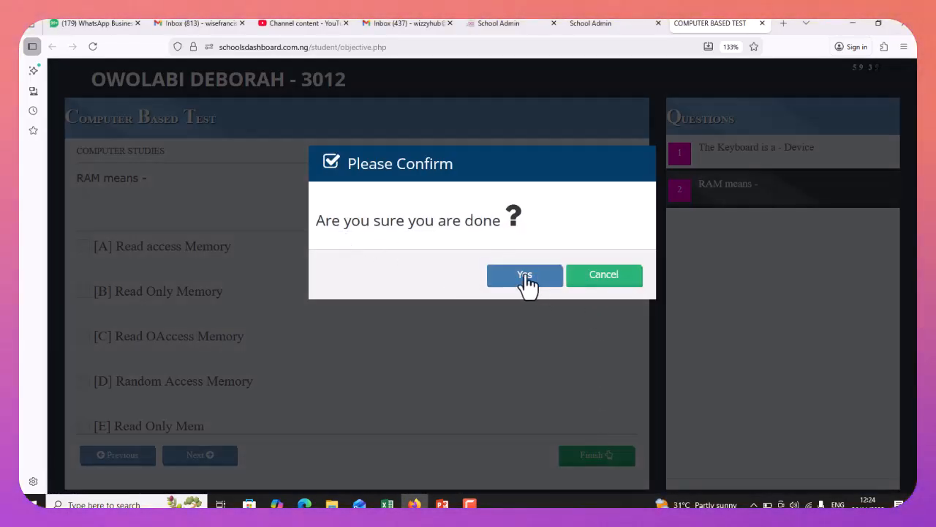
pyautogui.click(524, 276)
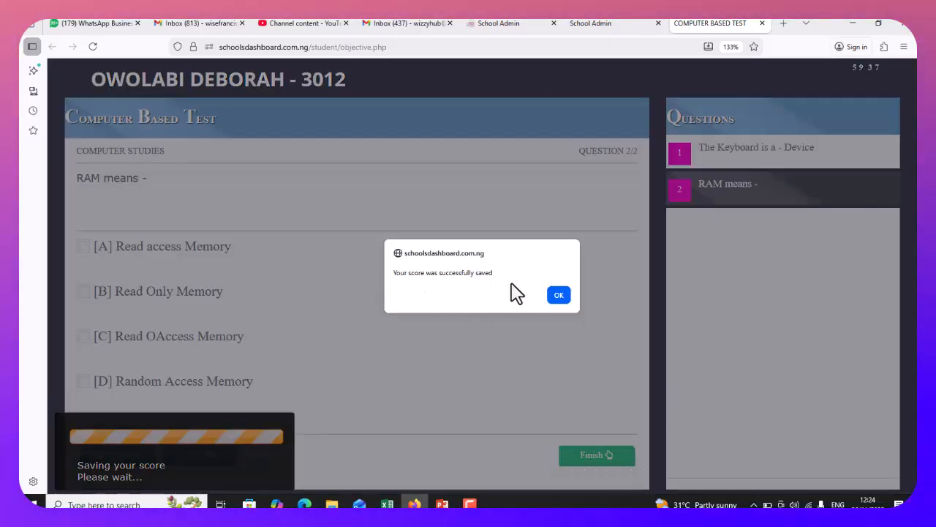
pyautogui.click(558, 296)
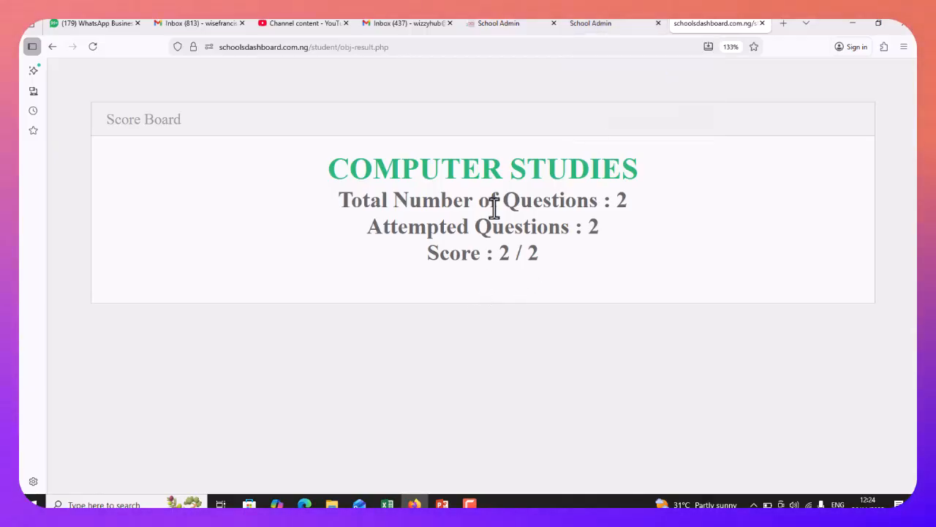
# Return to the admin portal and open a fresh objective question (CBT) composer for class JS1 A.
pyautogui.click(596, 28)
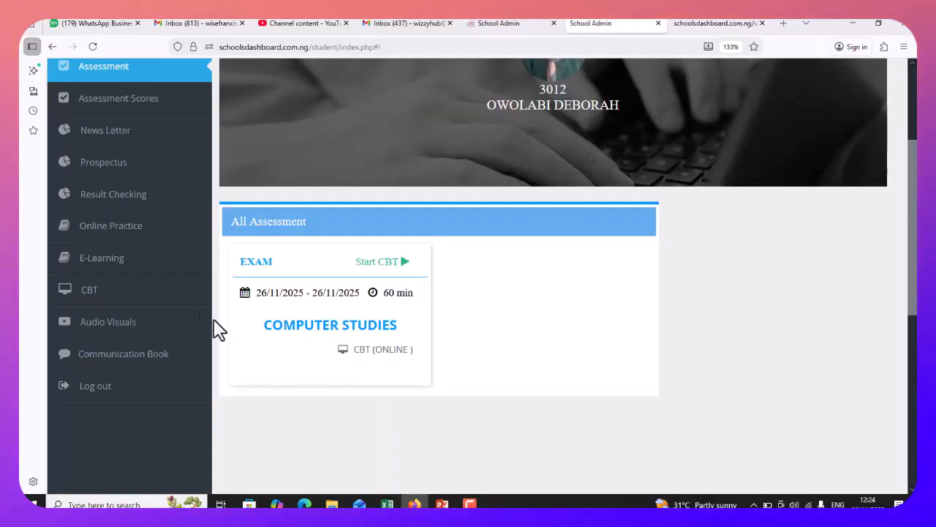
pyautogui.scroll(2, 527, 58)
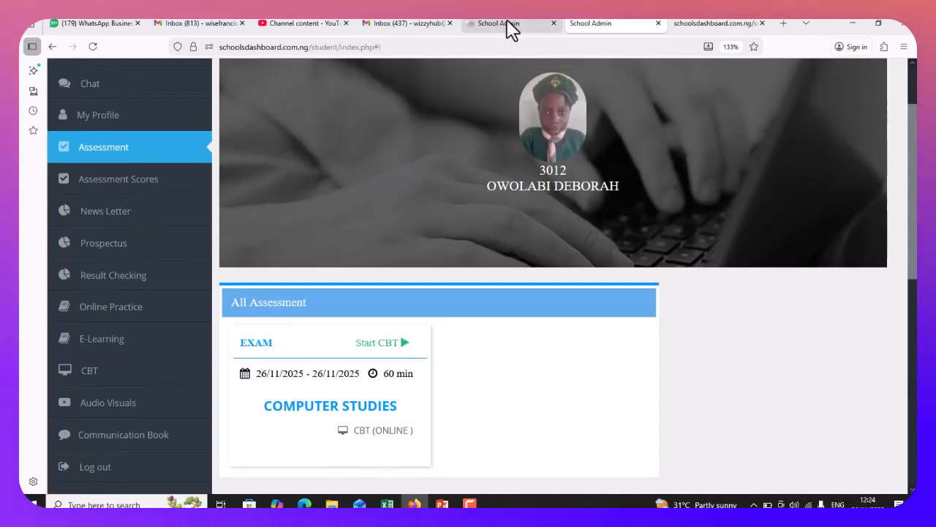
pyautogui.click(512, 28)
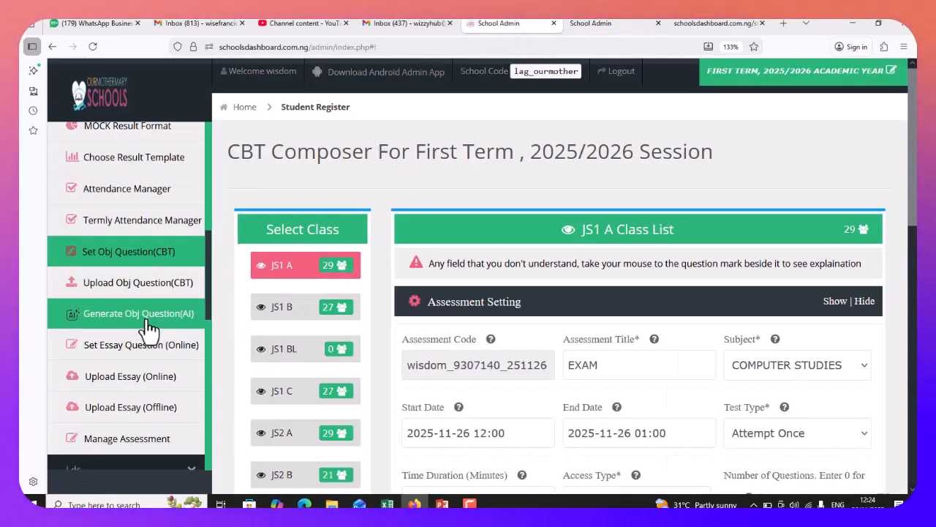
pyautogui.click(128, 287)
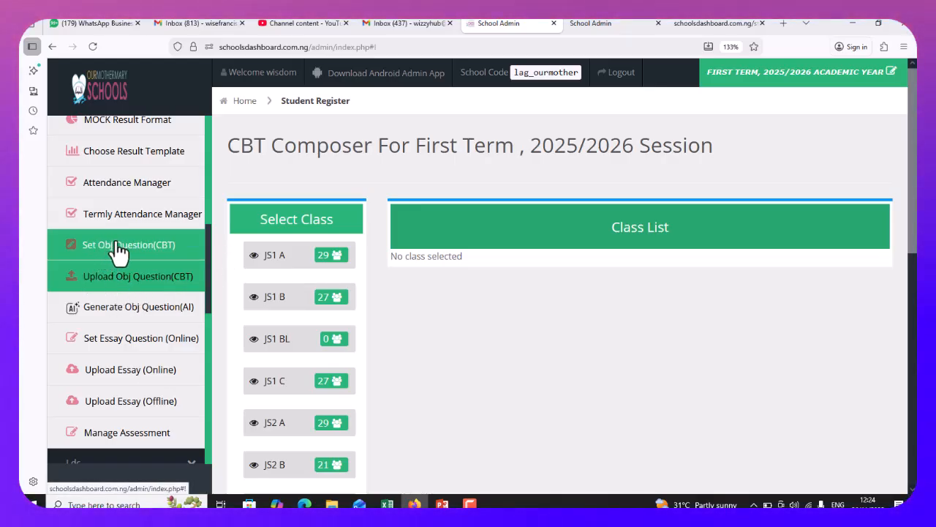
pyautogui.click(119, 249)
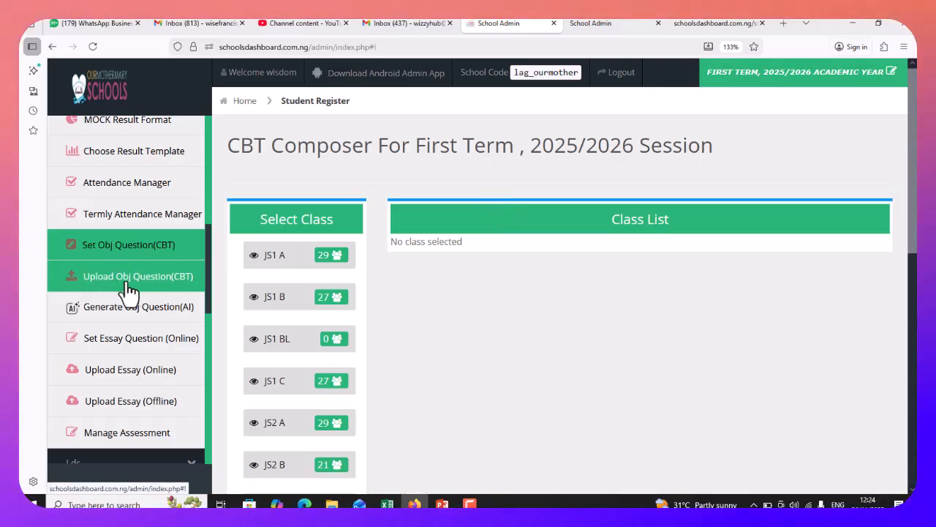
pyautogui.click(293, 265)
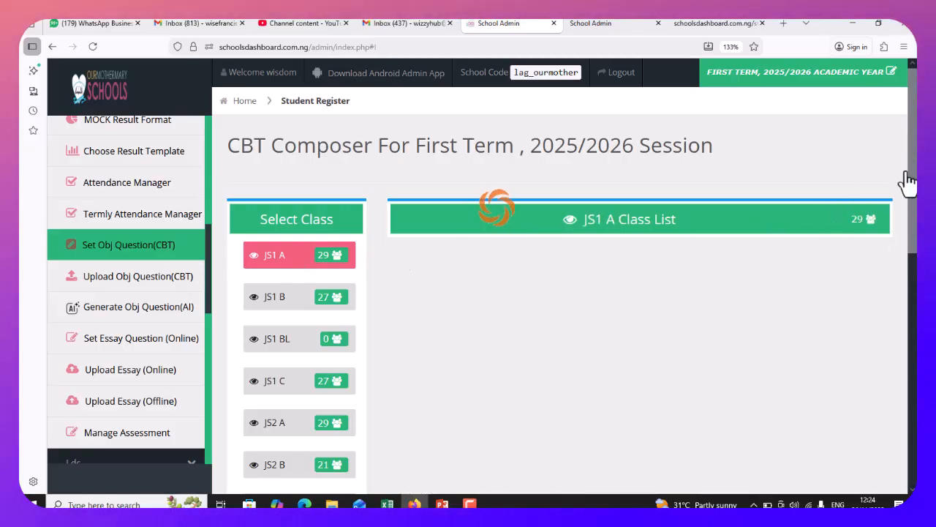
# Title the JS1 A assessment EXAM and choose Basic Science as its subject, accepting the start of a new assessment session.
pyautogui.scroll(-3, 606, 146)
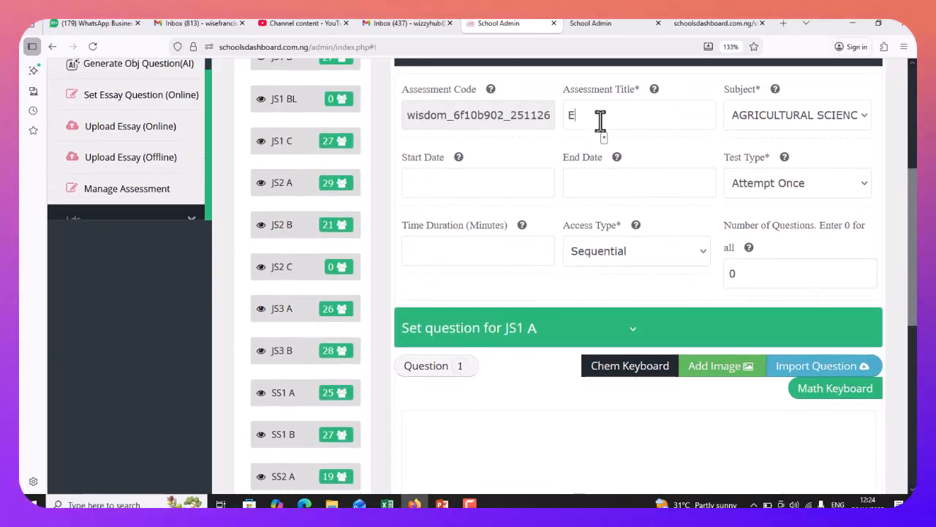
pyautogui.click(814, 124)
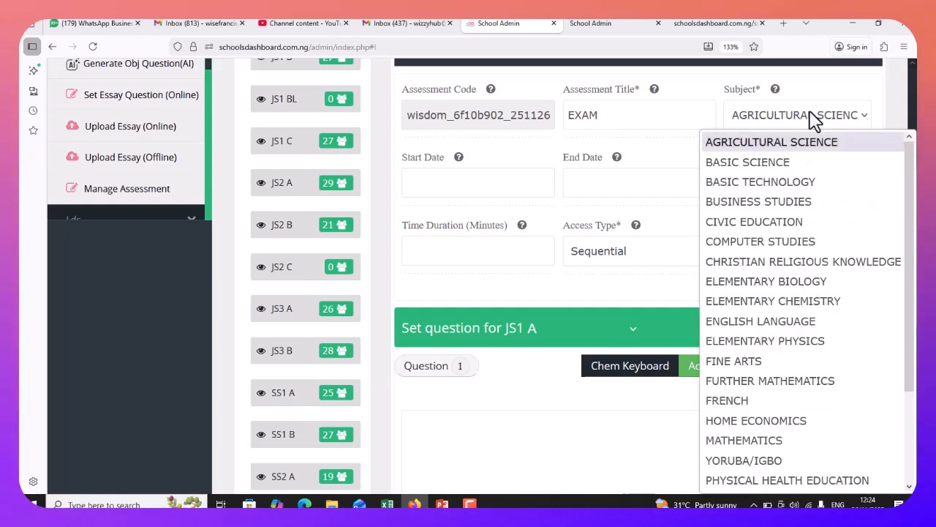
pyautogui.click(743, 164)
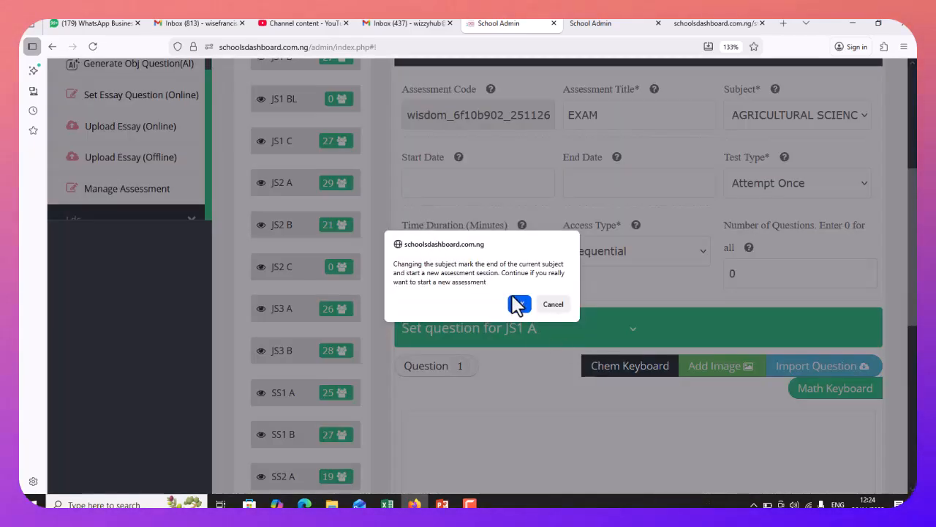
pyautogui.click(519, 303)
pyautogui.click(480, 182)
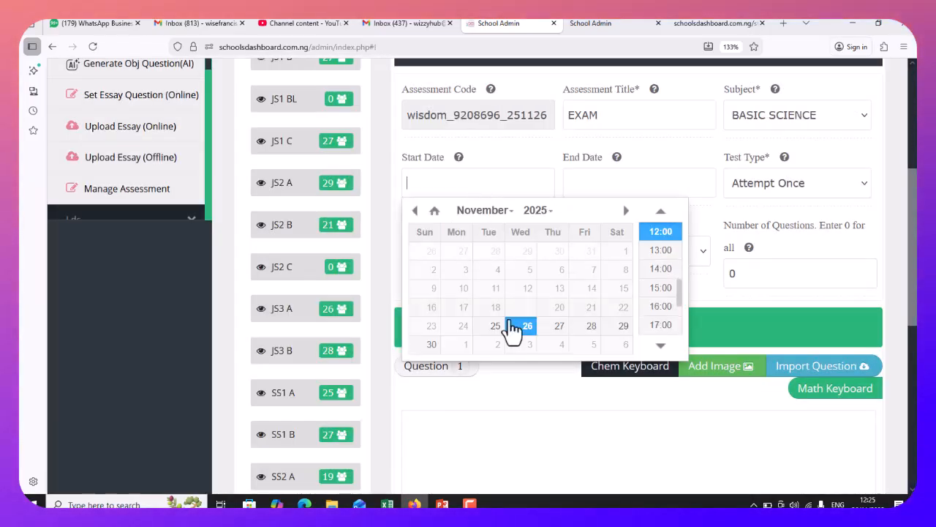
pyautogui.click(526, 334)
pyautogui.click(591, 182)
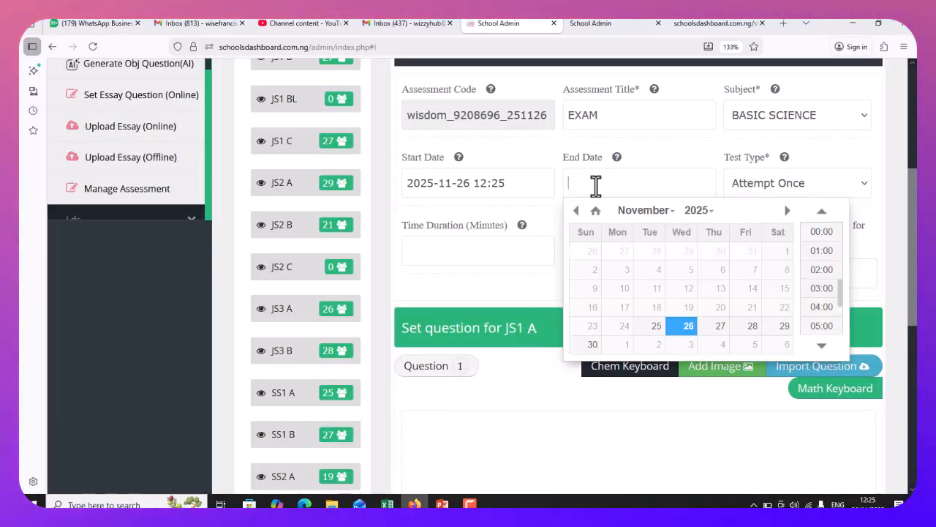
pyautogui.click(721, 328)
# Set the exam's time duration to 20 minutes, the access type to Random and the number of questions to 5.
pyautogui.click(767, 192)
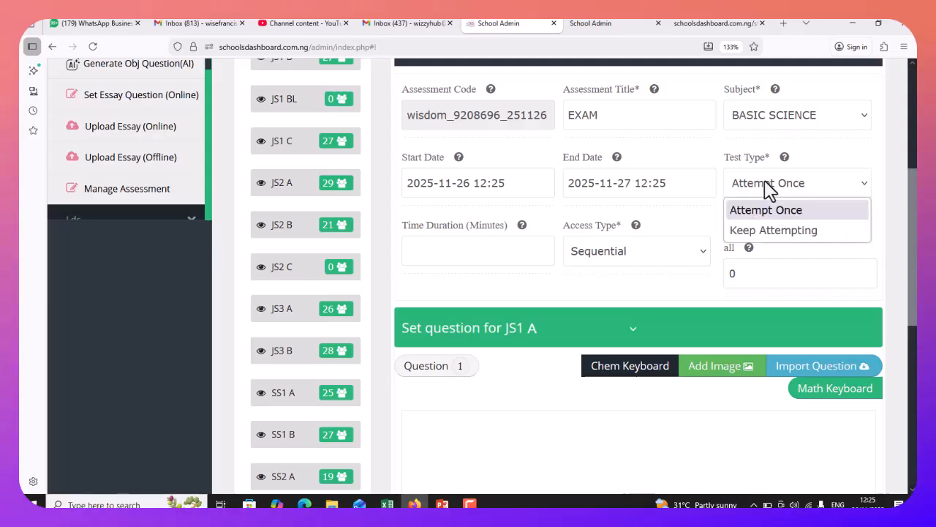
pyautogui.click(539, 260)
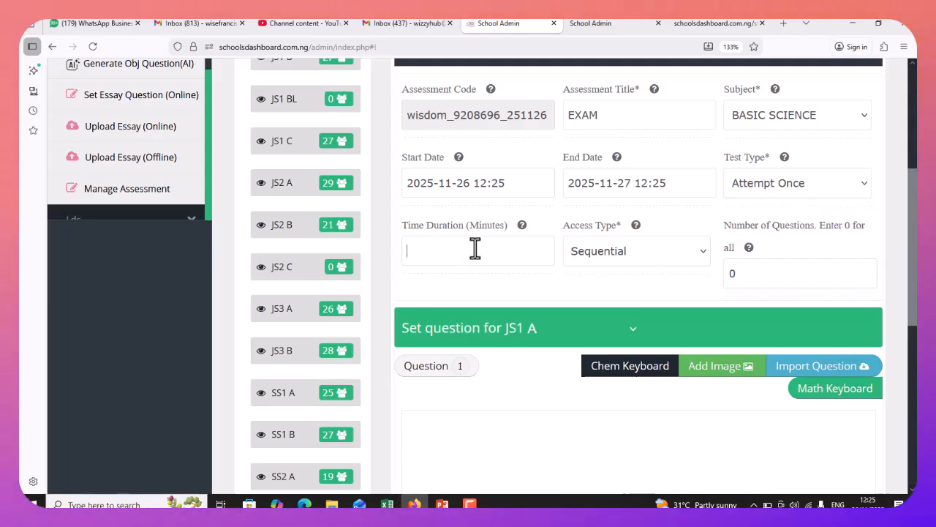
pyautogui.write('20')
pyautogui.click(606, 266)
pyautogui.click(595, 303)
pyautogui.click(736, 273)
pyautogui.press('BackSpace')
pyautogui.write('5')
# Switch to uploading objective questions (CBT) and open the upload form for class JS1 A.
pyautogui.scroll(-5, 717, 280)
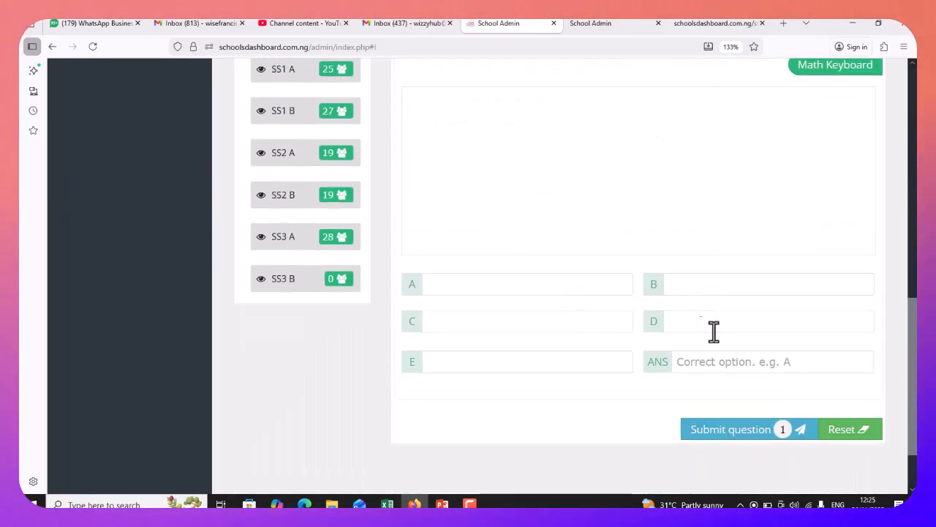
pyautogui.scroll(1, 575, 242)
pyautogui.scroll(4, 619, 201)
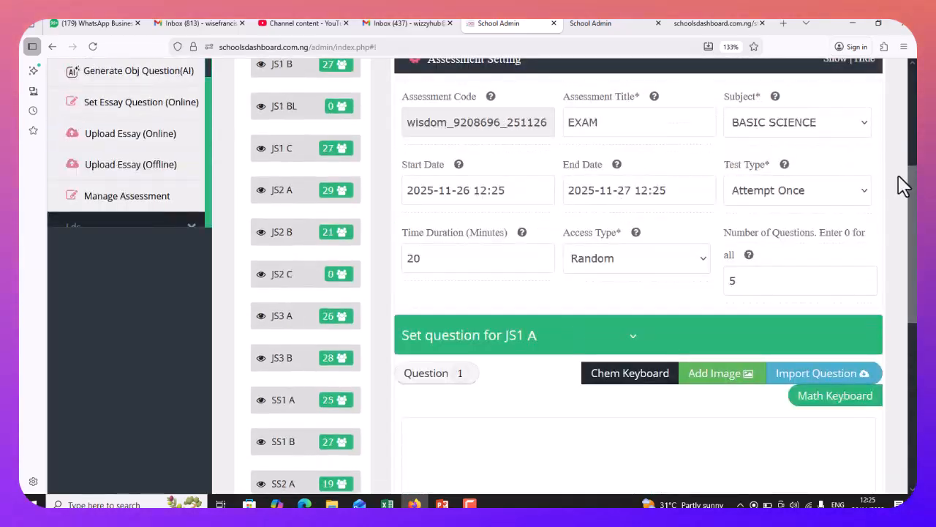
pyautogui.scroll(-2, 620, 201)
pyautogui.moveTo(916, 302); pyautogui.dragTo(916, 135)
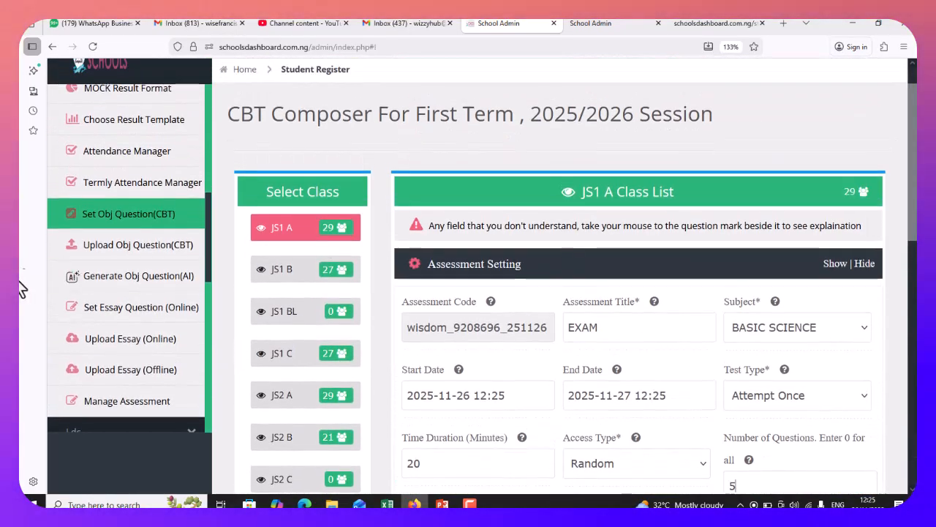
pyautogui.click(127, 247)
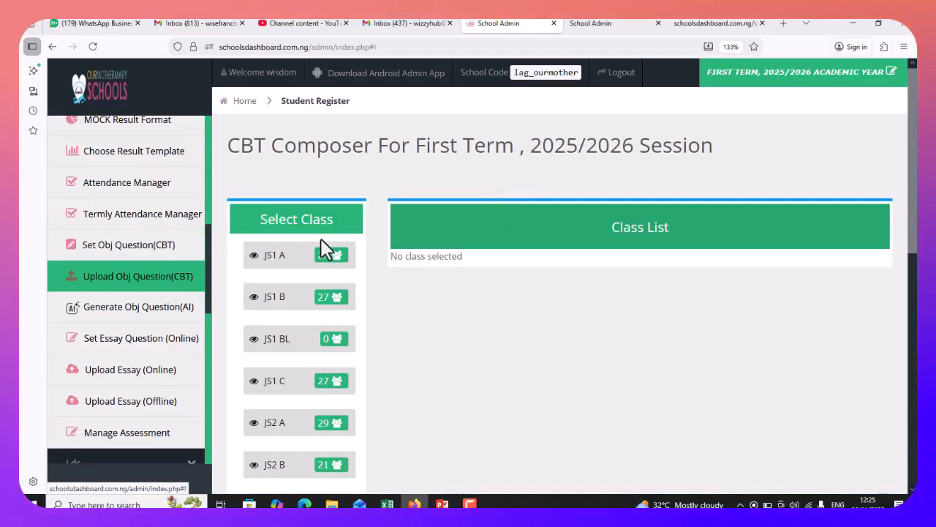
pyautogui.click(289, 266)
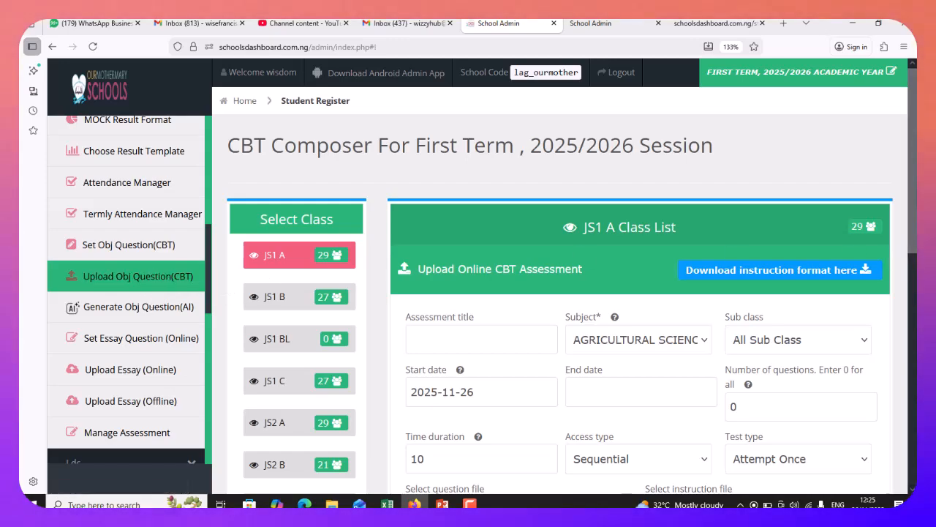
# Title the upload assessment CA, choose Basic Science as the subject with confirmation, and limit it to sub class A.
pyautogui.scroll(-2, 728, 185)
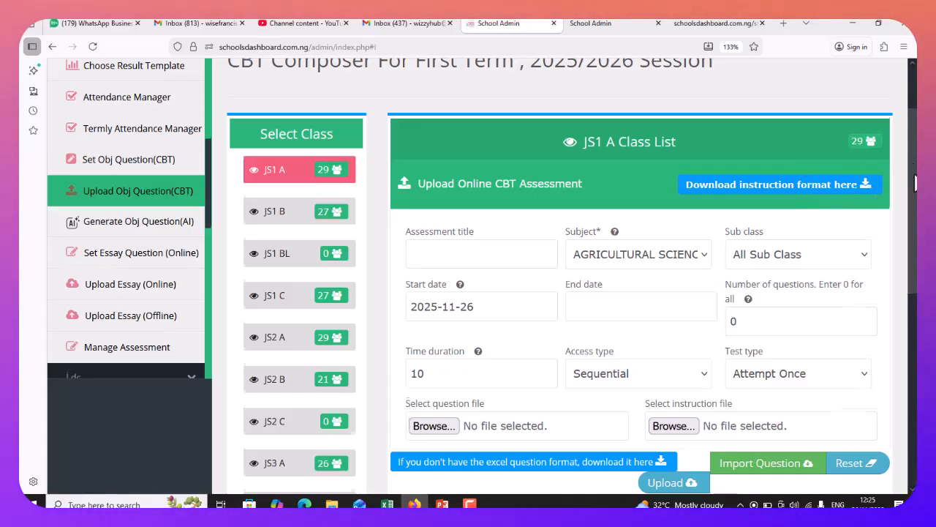
pyautogui.scroll(-4, 524, 322)
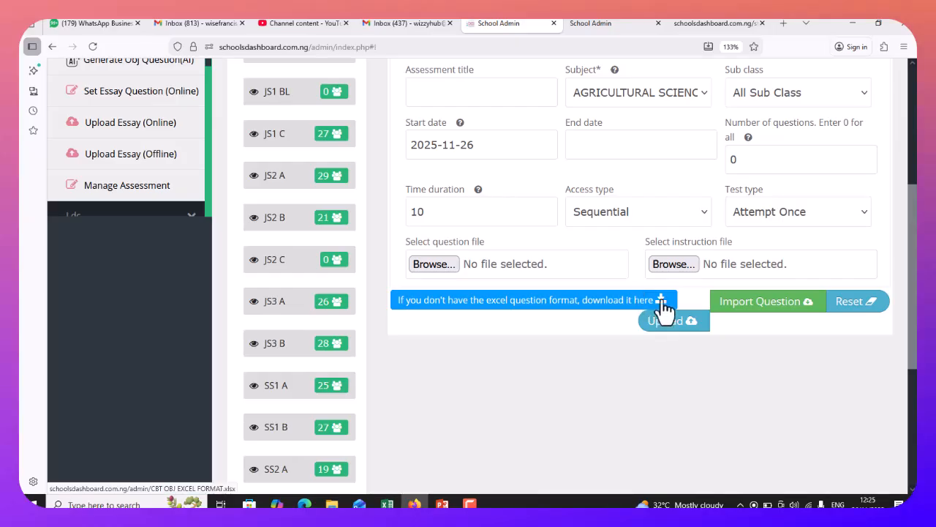
pyautogui.scroll(2, 643, 300)
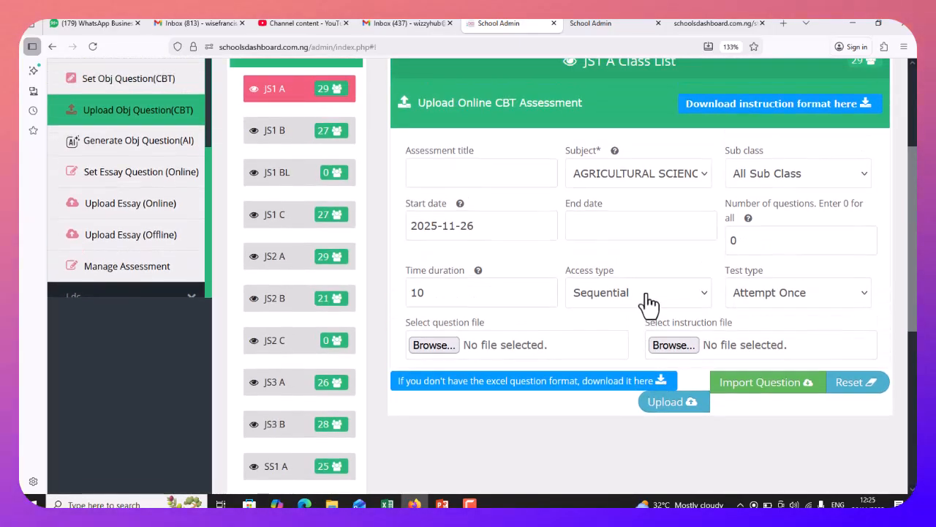
pyautogui.write('CA')
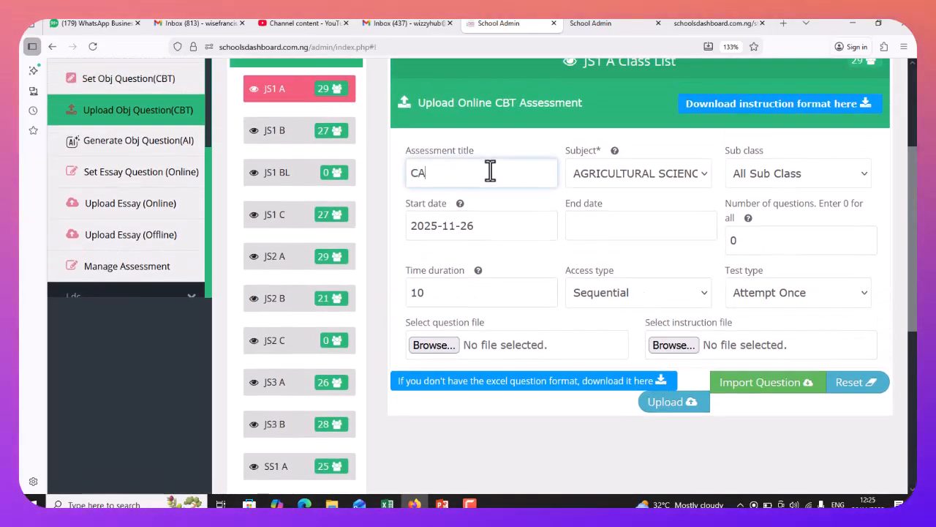
pyautogui.click(654, 177)
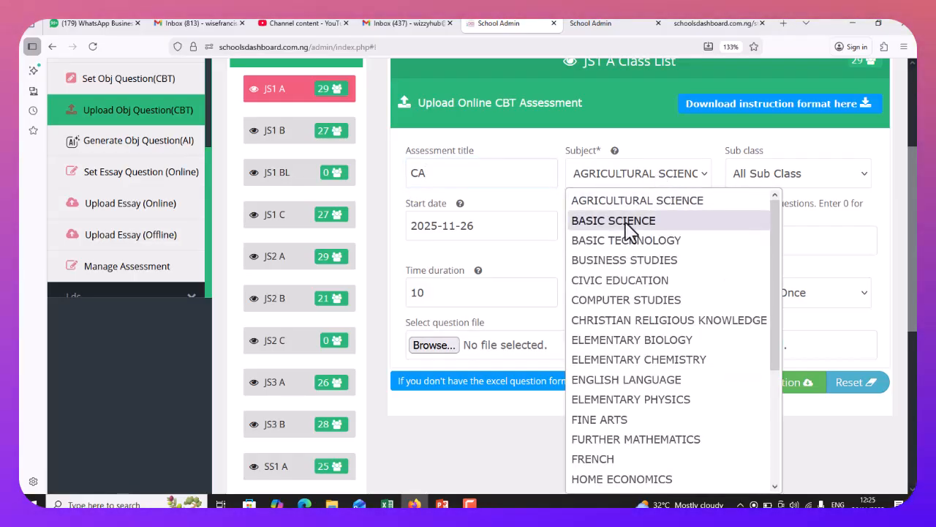
pyautogui.click(618, 221)
pyautogui.click(518, 305)
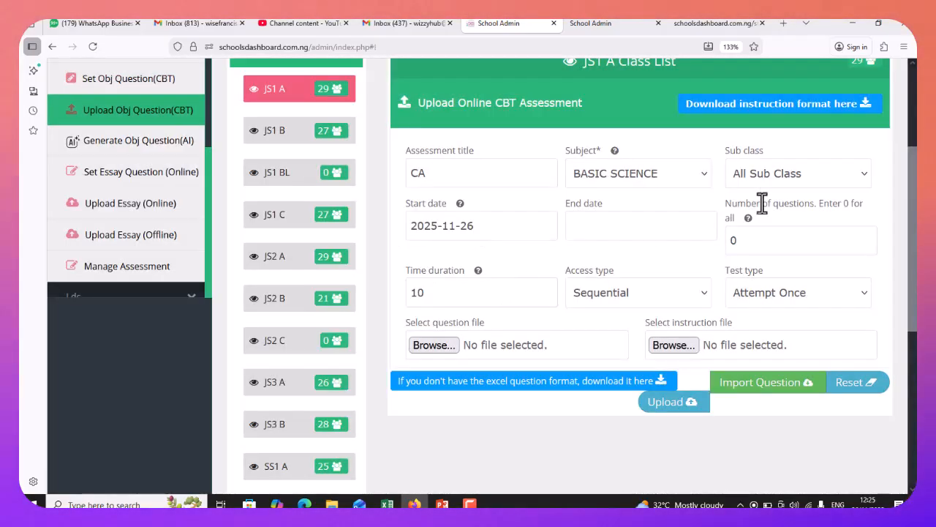
pyautogui.click(777, 188)
pyautogui.click(748, 234)
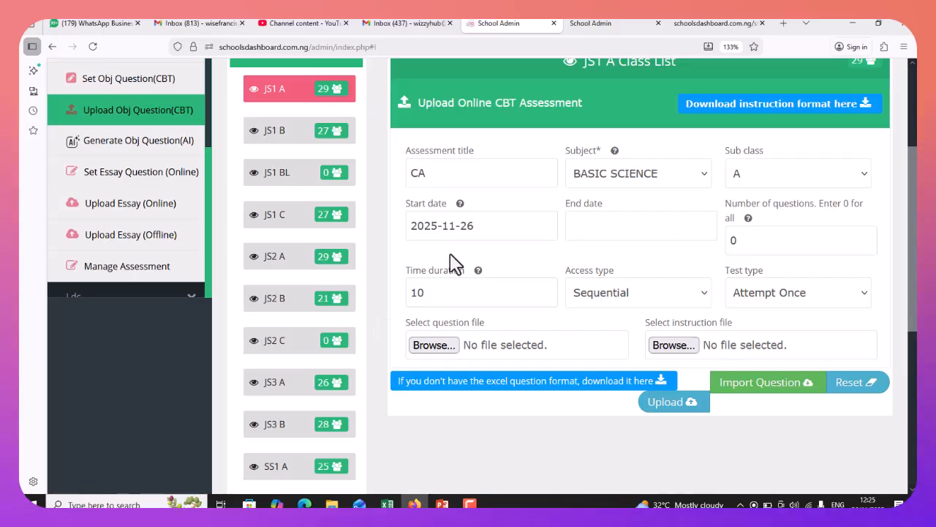
pyautogui.click(484, 226)
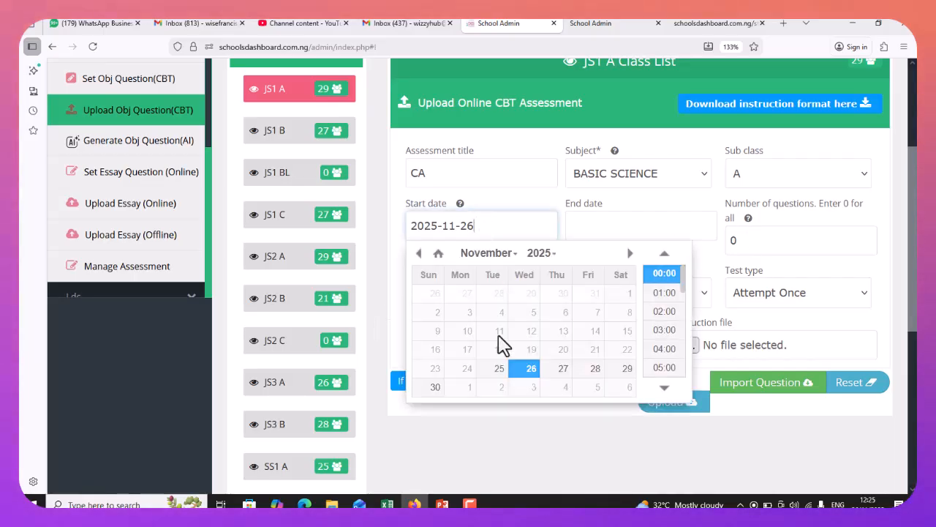
pyautogui.click(525, 368)
pyautogui.click(579, 228)
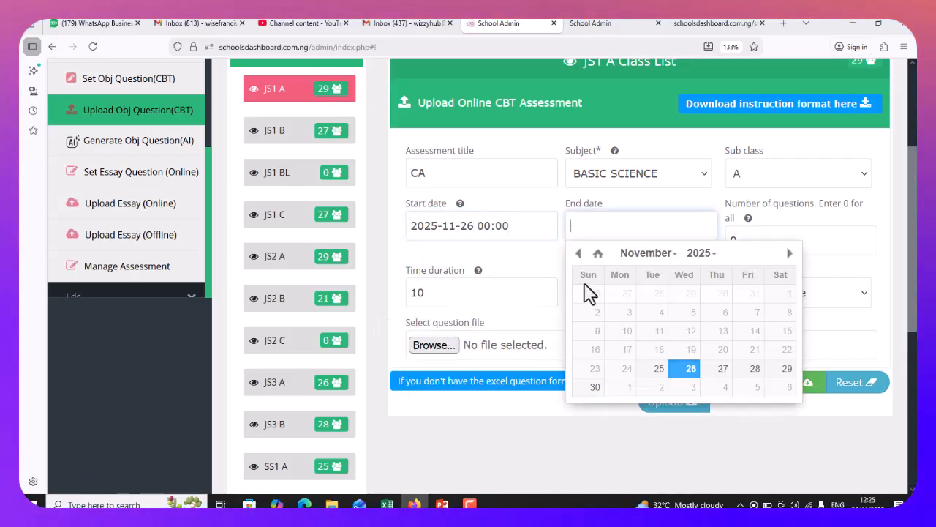
pyautogui.click(723, 368)
# Set the CA assessment to 5 questions with Random access type and the Attempt Once test type.
pyautogui.doubleClick(751, 245)
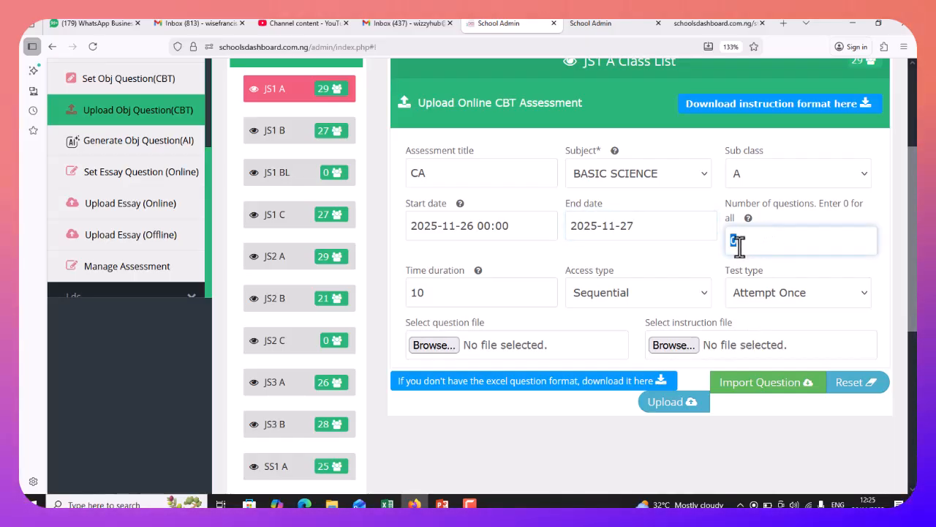
pyautogui.press('BackSpace')
pyautogui.write('5')
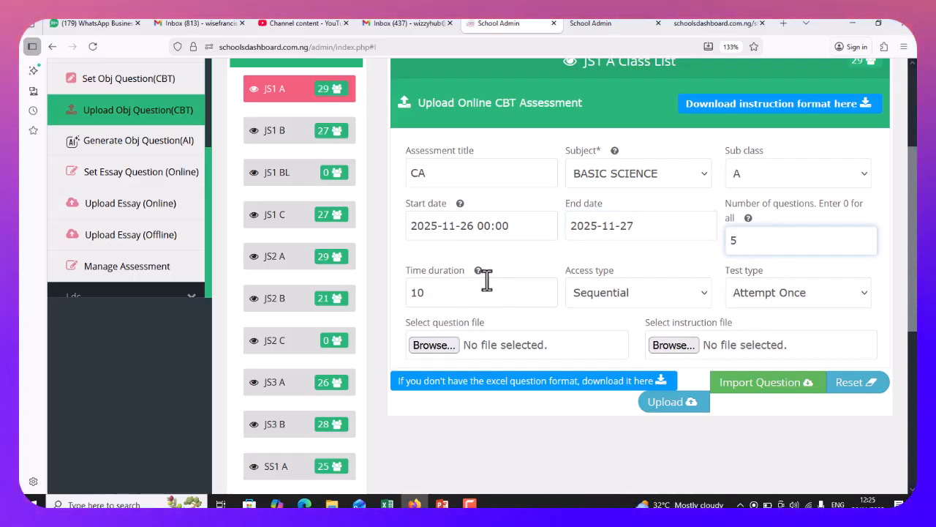
pyautogui.click(522, 291)
pyautogui.click(636, 297)
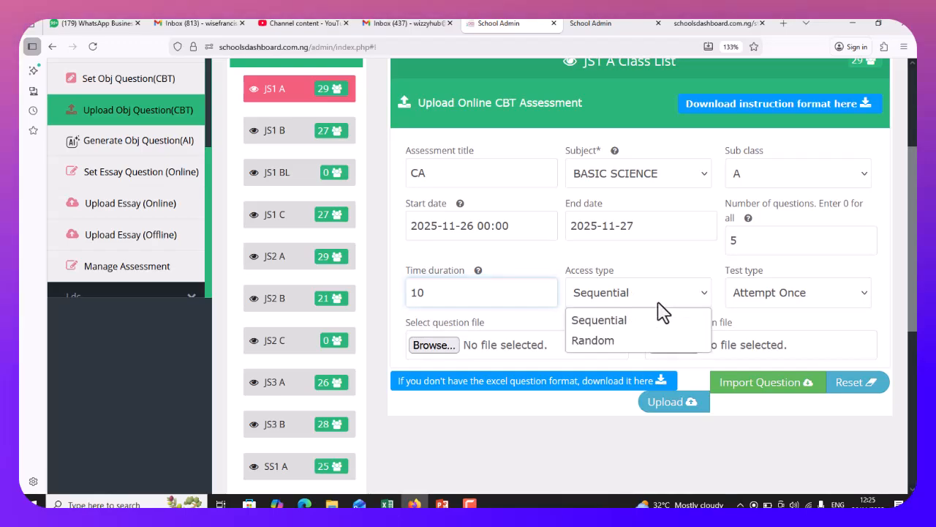
pyautogui.click(595, 338)
pyautogui.click(741, 302)
pyautogui.click(740, 319)
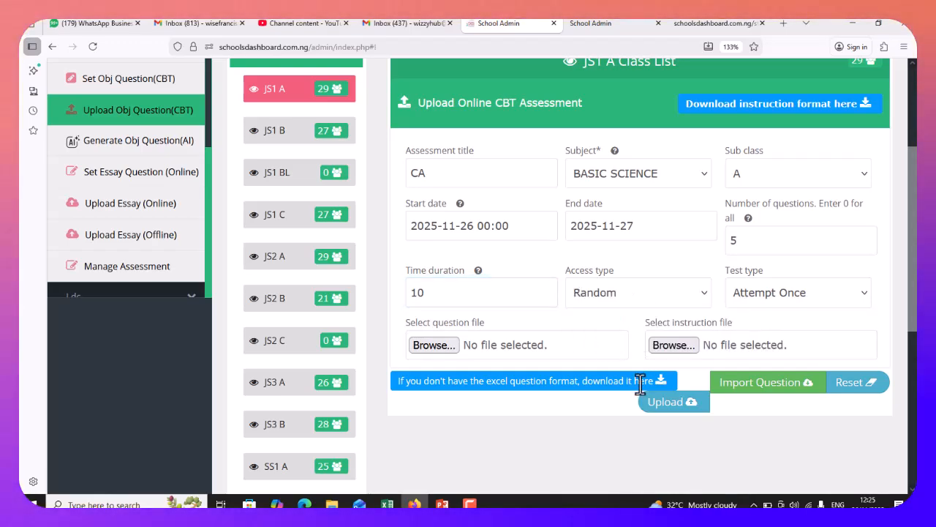
# Download the Excel question format, open it in Excel and dismiss the Office activation wizard.
pyautogui.scroll(-2, 527, 359)
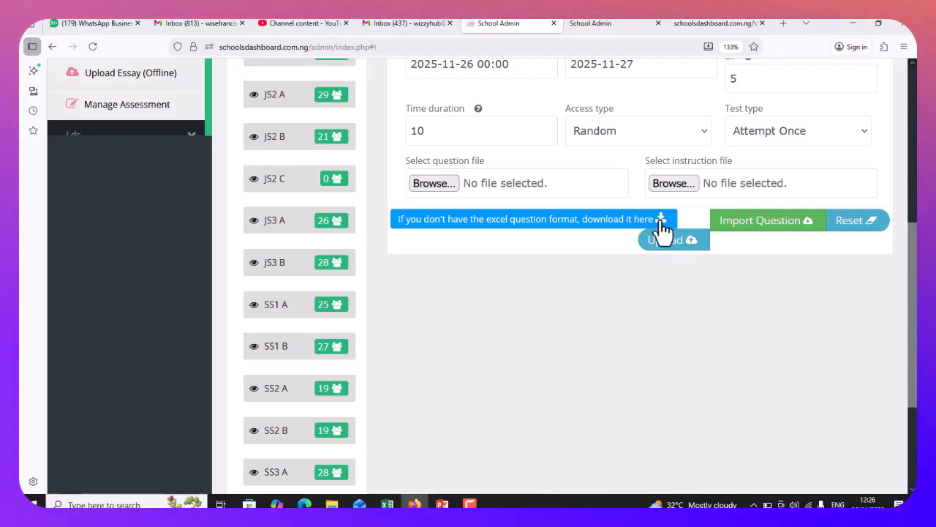
pyautogui.click(661, 221)
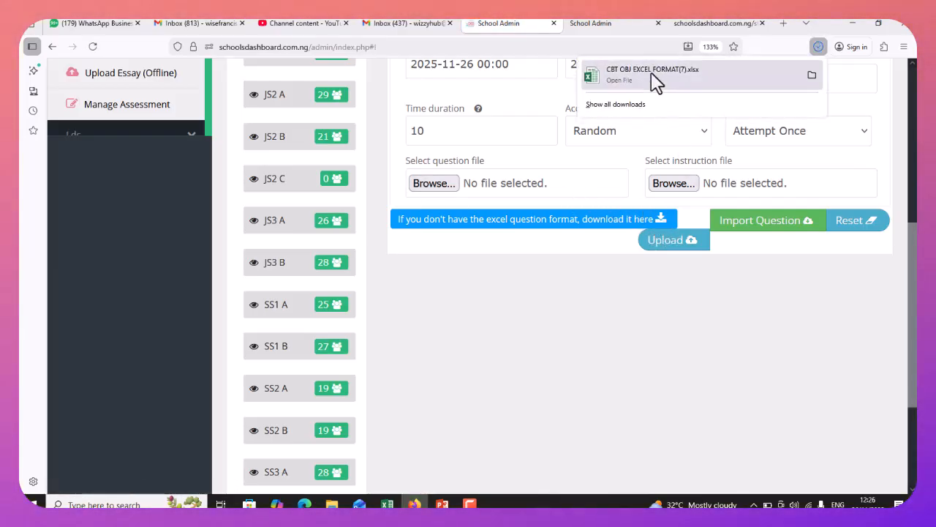
pyautogui.click(657, 83)
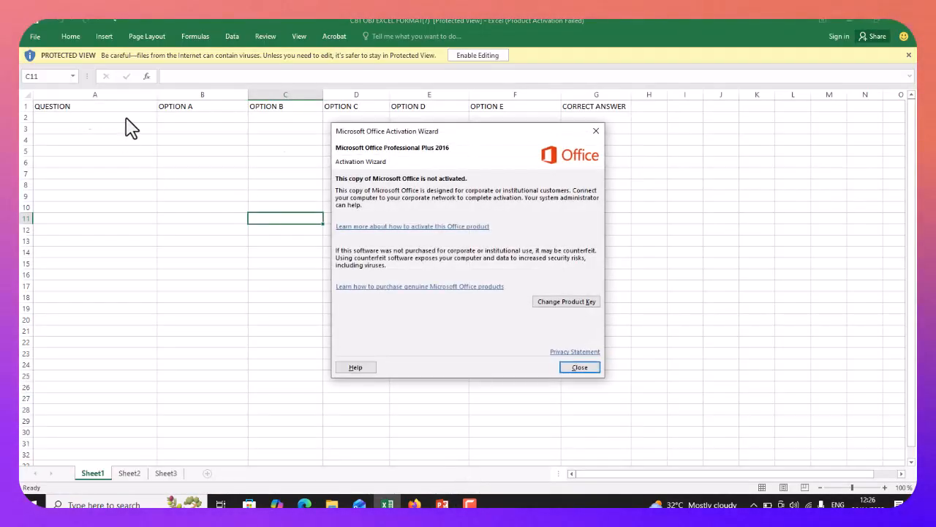
pyautogui.click(579, 367)
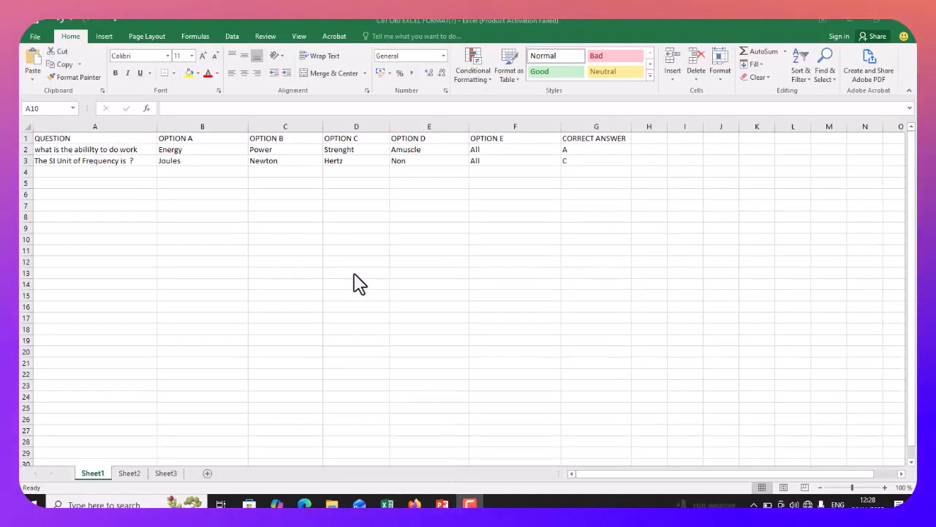
# Examine the question sheet's column headings and the first question's row, from its options through its correct answer.
pyautogui.click(107, 139)
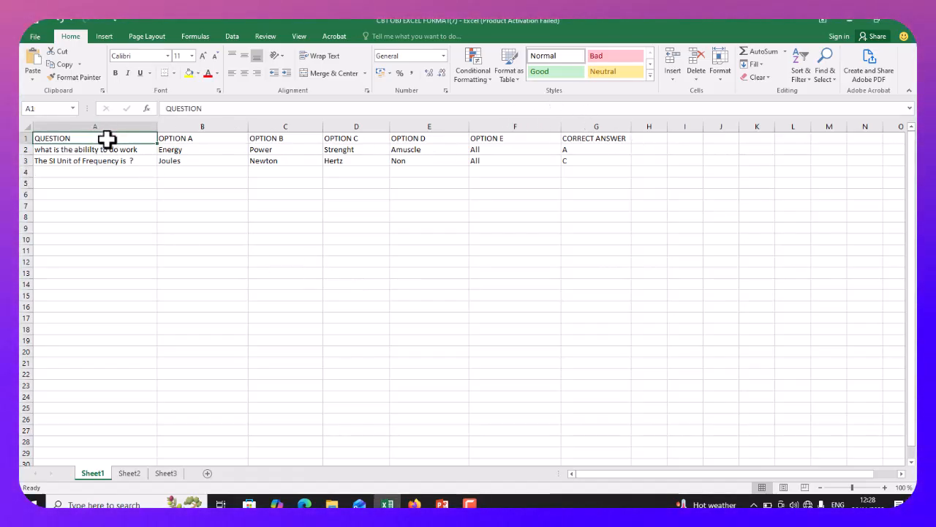
pyautogui.click(191, 141)
pyautogui.click(265, 141)
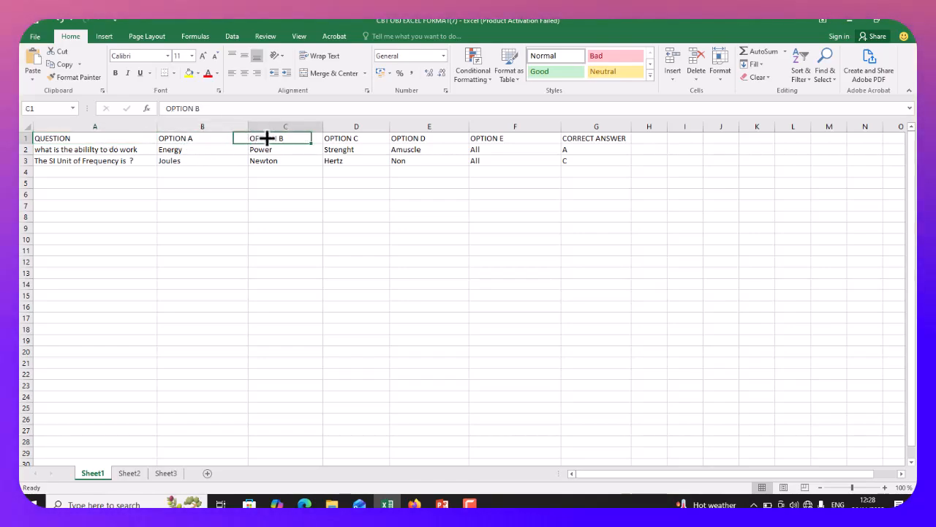
pyautogui.click(133, 151)
pyautogui.click(212, 153)
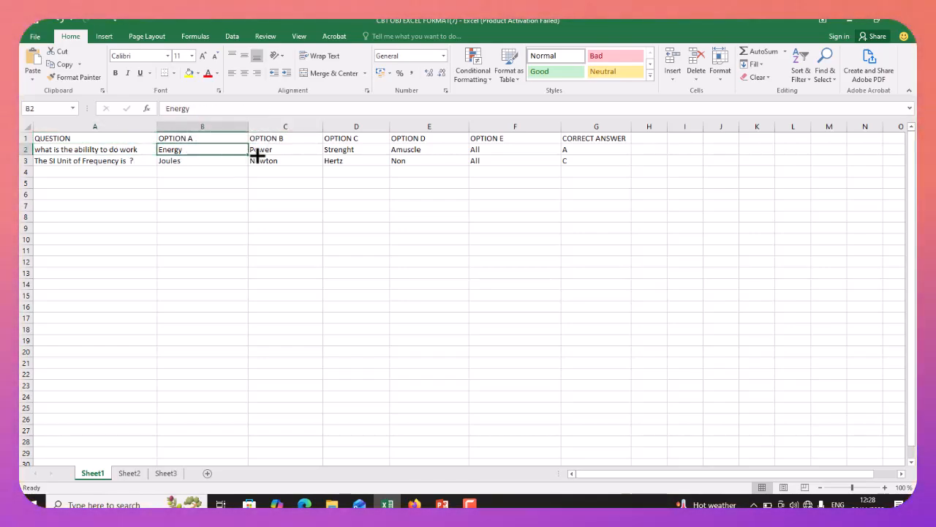
pyautogui.click(307, 152)
pyautogui.click(380, 152)
pyautogui.click(413, 152)
pyautogui.click(521, 153)
pyautogui.click(568, 153)
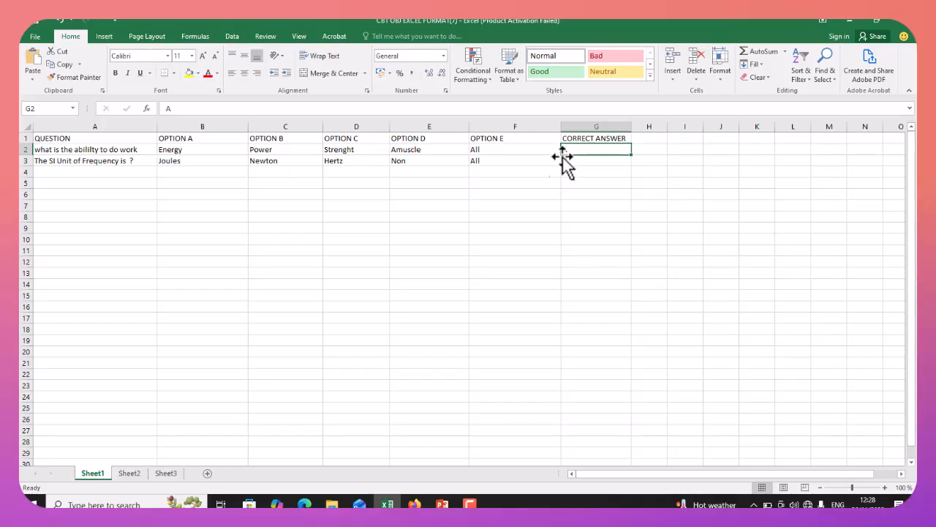
# Adjust the width of the QUESTION column so the full question text fits in it.
pyautogui.moveTo(157, 129); pyautogui.dragTo(118, 132)
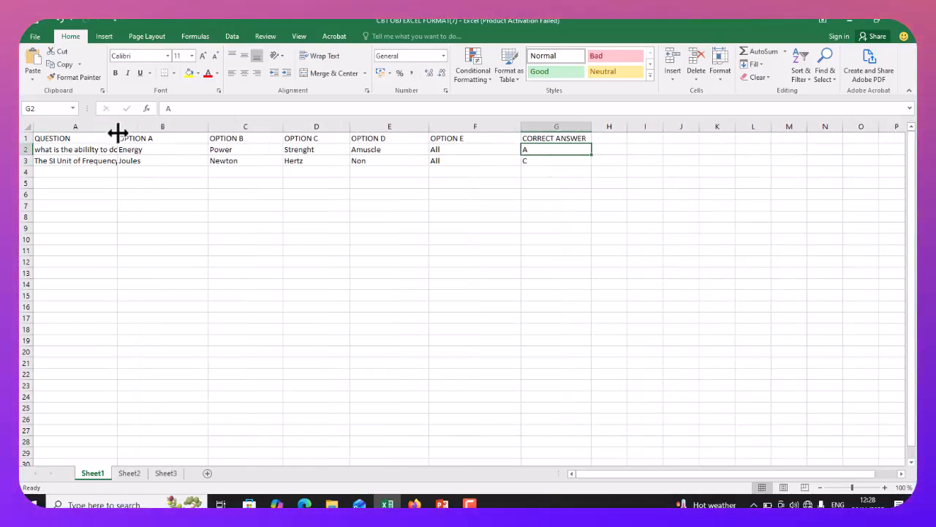
pyautogui.click(52, 150)
pyautogui.moveTo(119, 129); pyautogui.dragTo(174, 130)
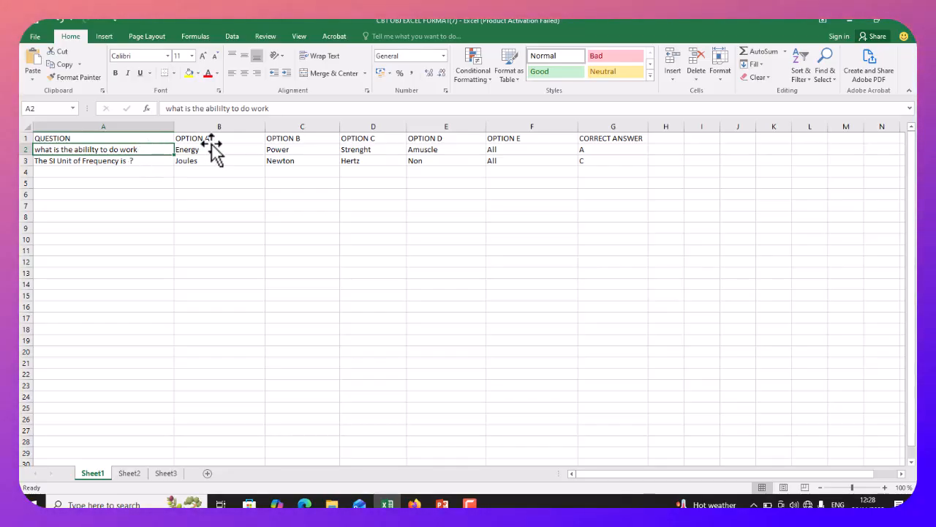
# Save a copy of the question workbook in the Downloads folder under the name basic sci jss1a.
pyautogui.click(36, 37)
pyautogui.click(60, 149)
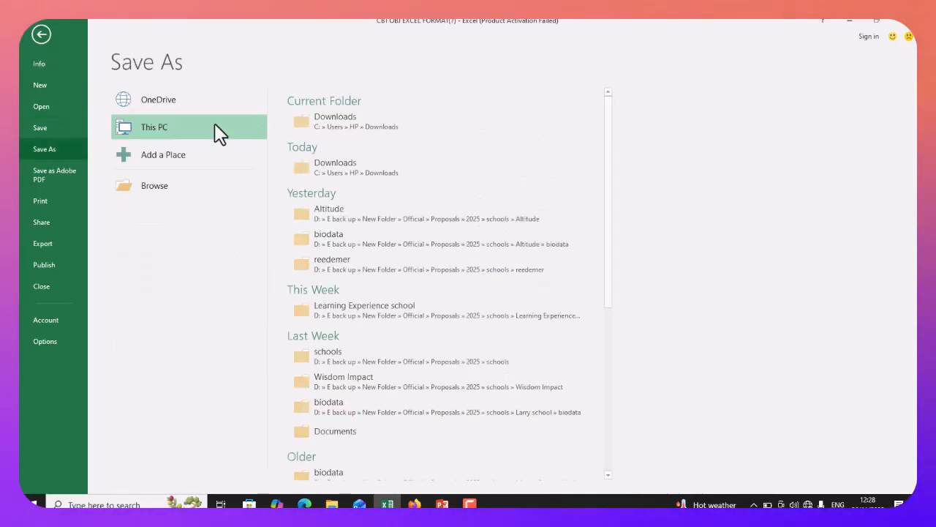
pyautogui.click(349, 121)
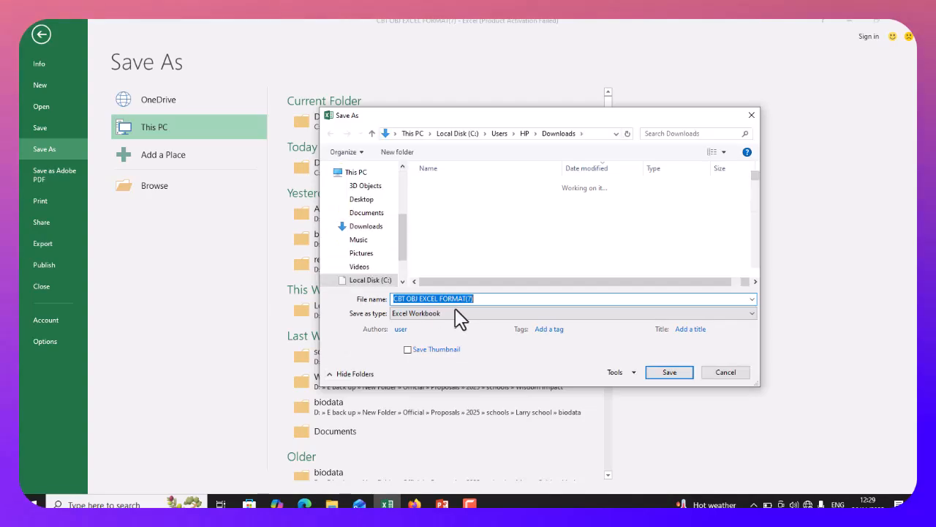
pyautogui.write('basic')
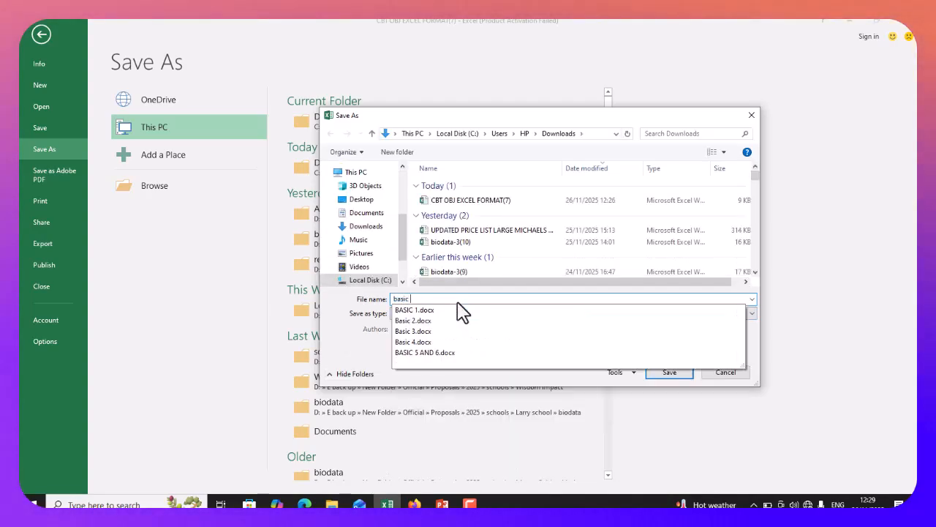
pyautogui.write(' sci')
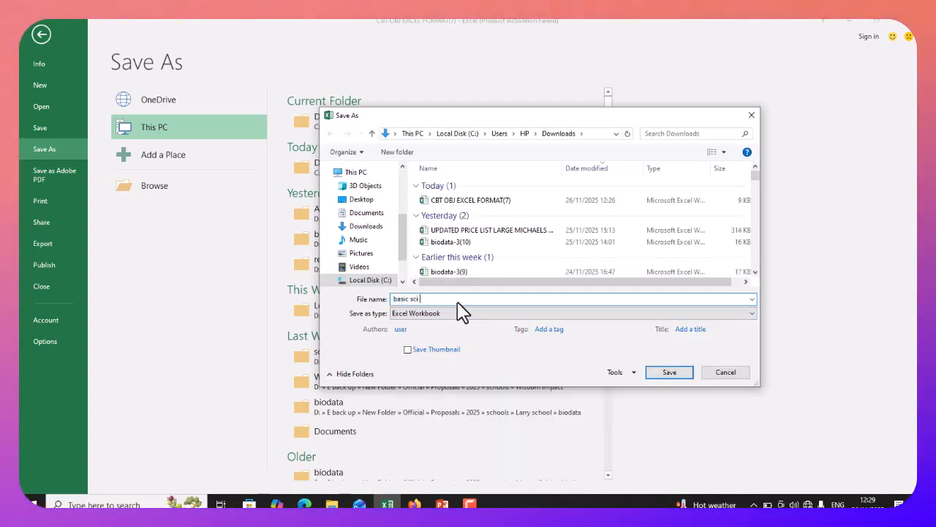
pyautogui.write(' jss')
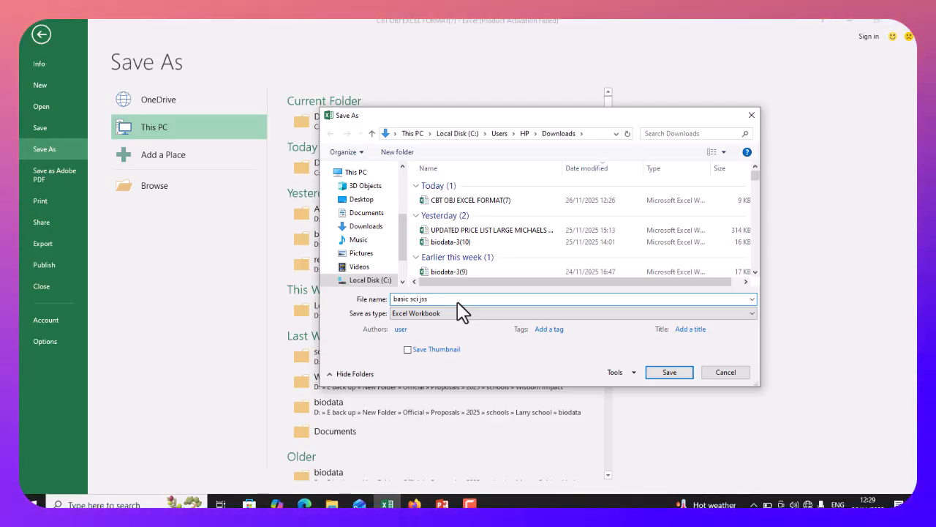
pyautogui.write('1a')
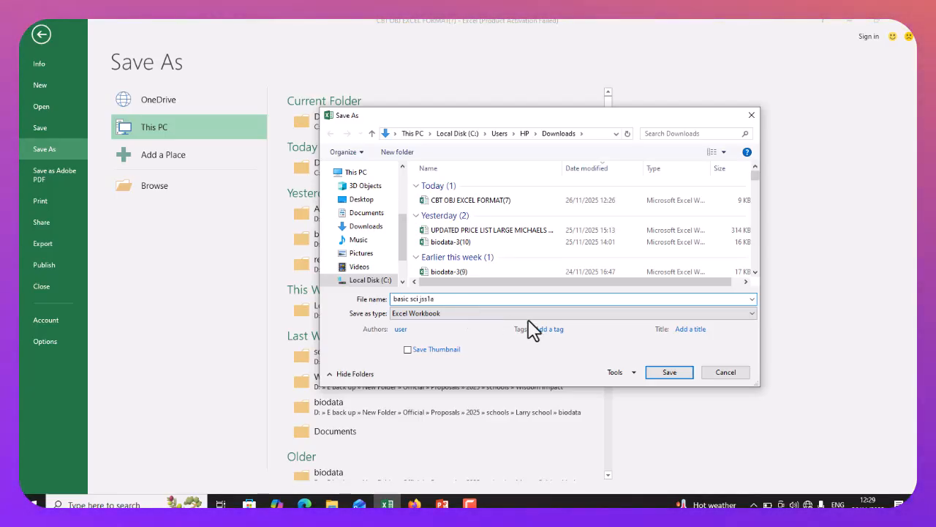
pyautogui.click(662, 376)
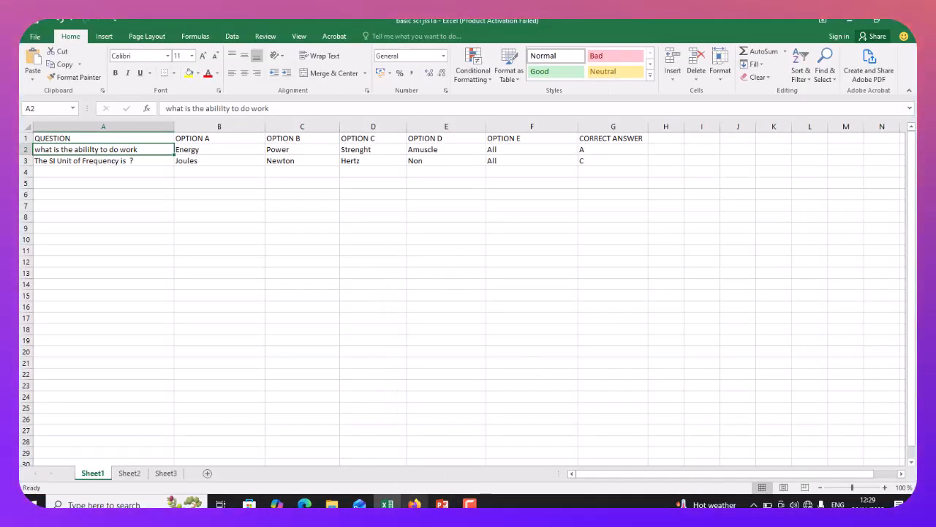
# Switch back to the school portal in Firefox and choose basic sci jss1a from Downloads as the CA assessment's question file.
pyautogui.click(414, 503)
pyautogui.click(590, 111)
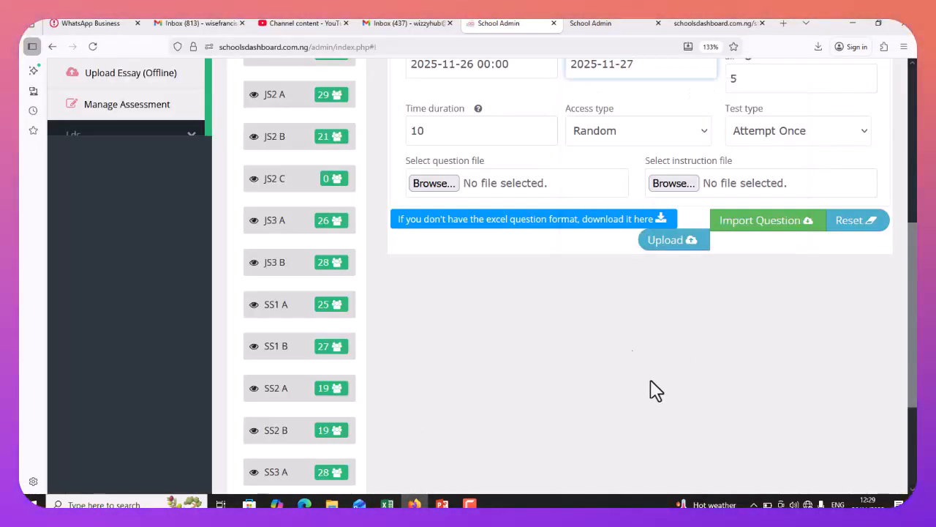
pyautogui.scroll(5, 673, 293)
pyautogui.scroll(-5, 673, 293)
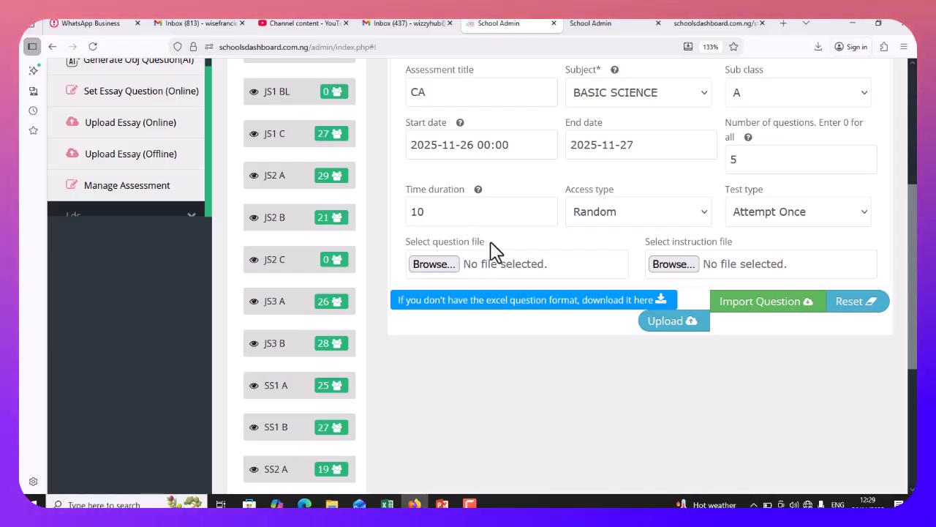
pyautogui.click(432, 264)
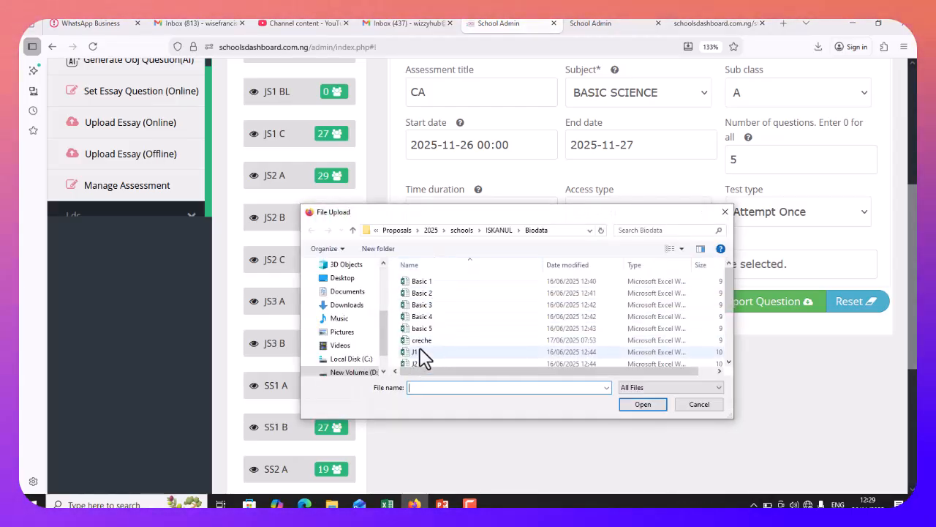
pyautogui.moveTo(386, 328)
pyautogui.mouseDown()
pyautogui.moveTo(387, 309)
pyautogui.moveTo(389, 319)
pyautogui.moveTo(370, 324)
pyautogui.mouseUp()
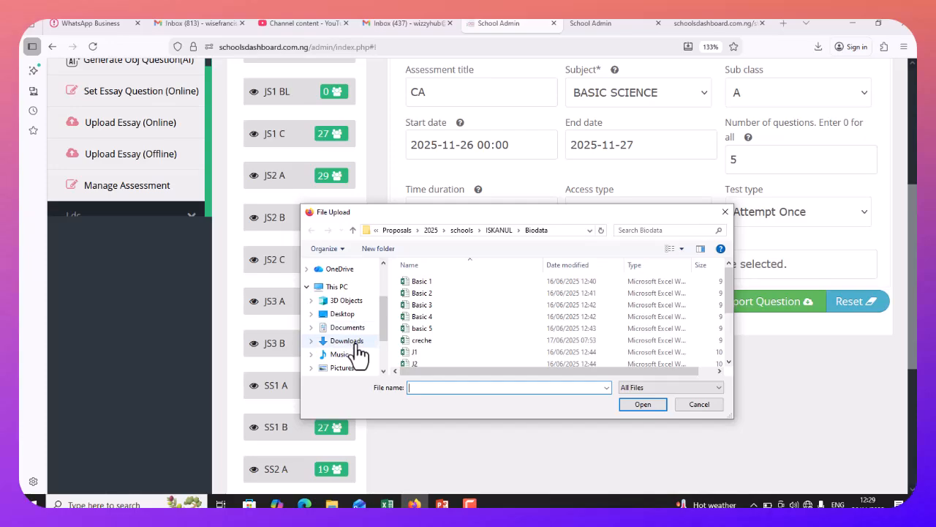
pyautogui.click(360, 341)
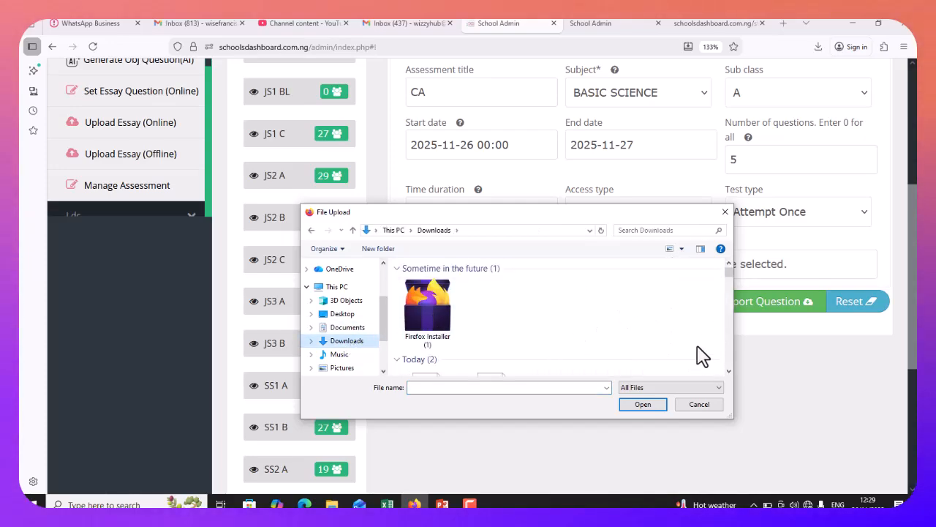
pyautogui.click(728, 371)
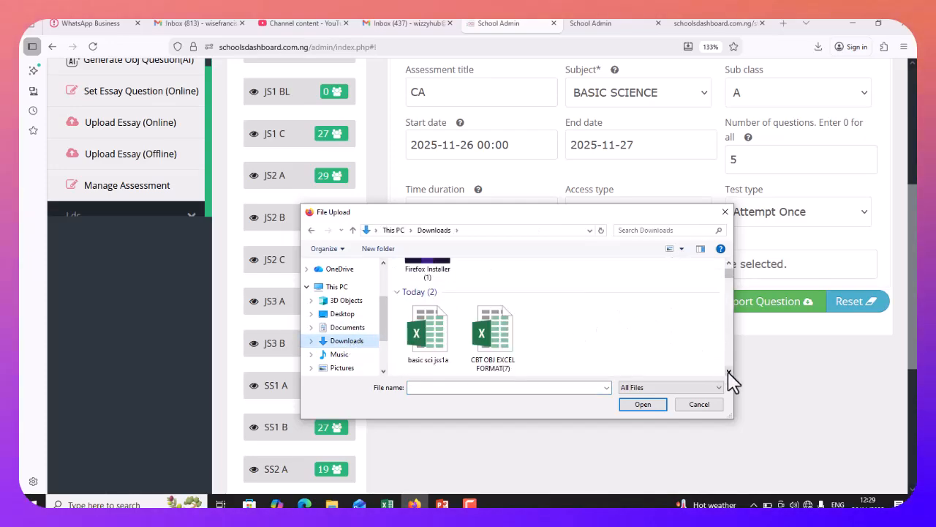
pyautogui.click(429, 334)
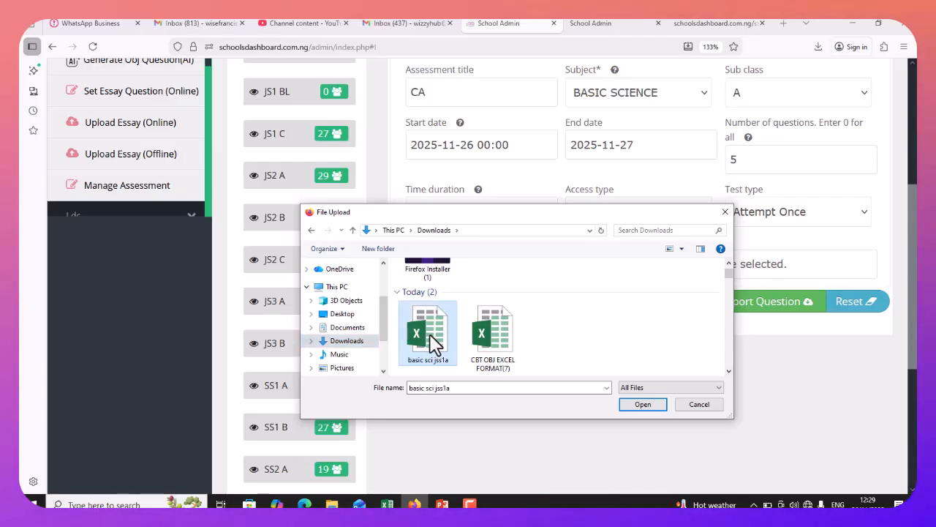
pyautogui.click(643, 404)
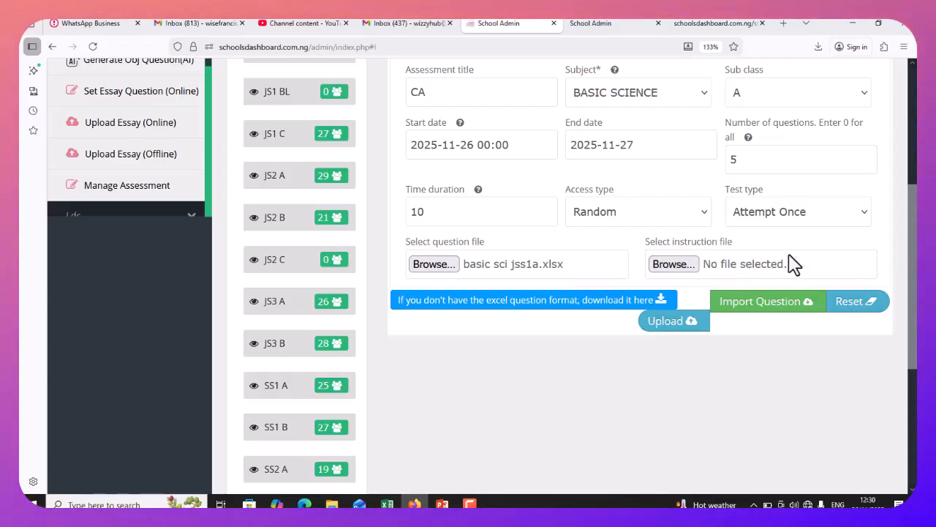
# Try to upload the Basic Science questions, open the question bank import list and check the network connection.
pyautogui.click(668, 322)
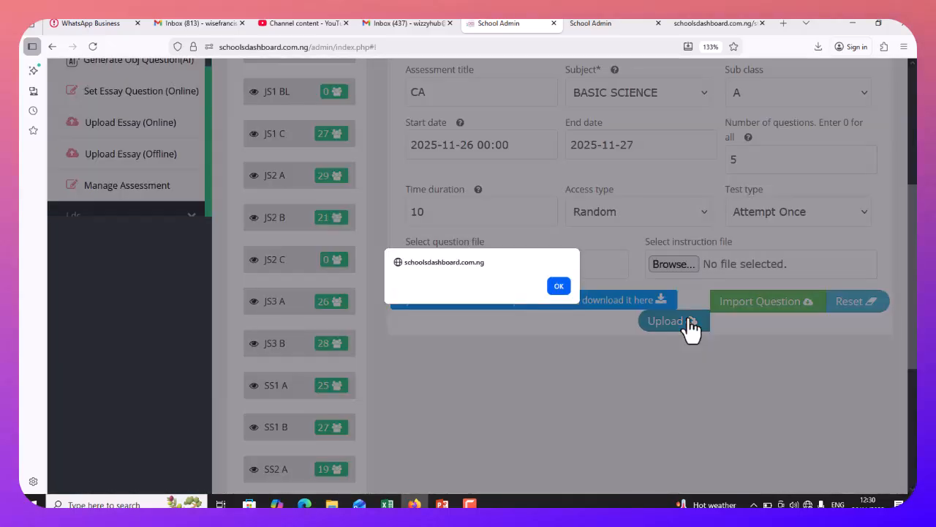
pyautogui.click(559, 287)
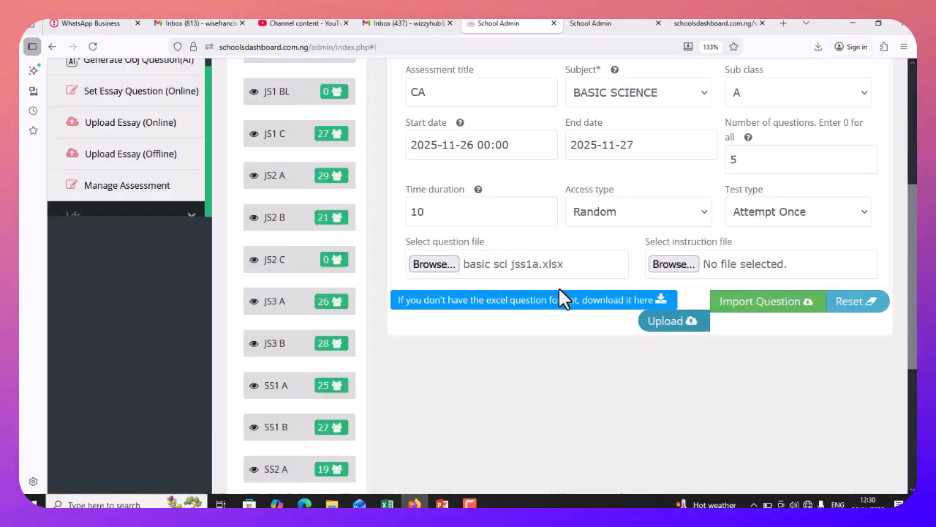
pyautogui.click(761, 311)
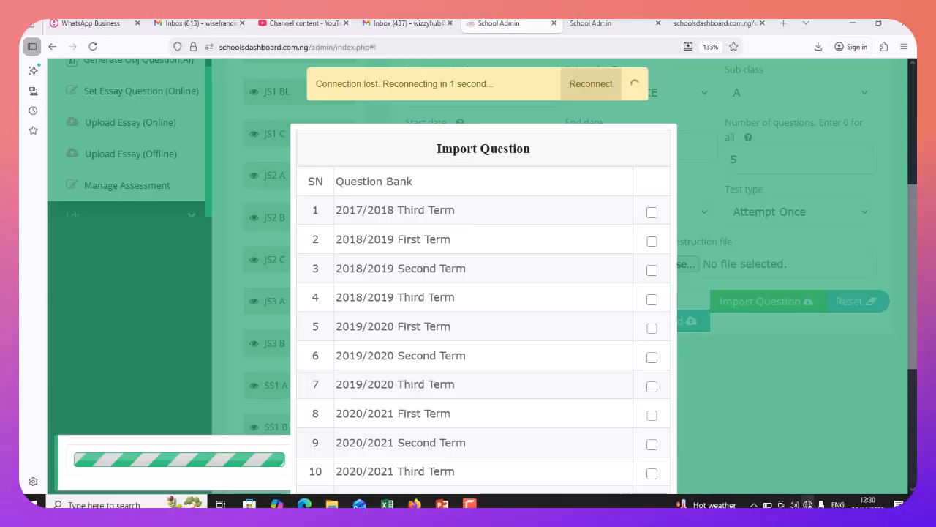
pyautogui.click(808, 504)
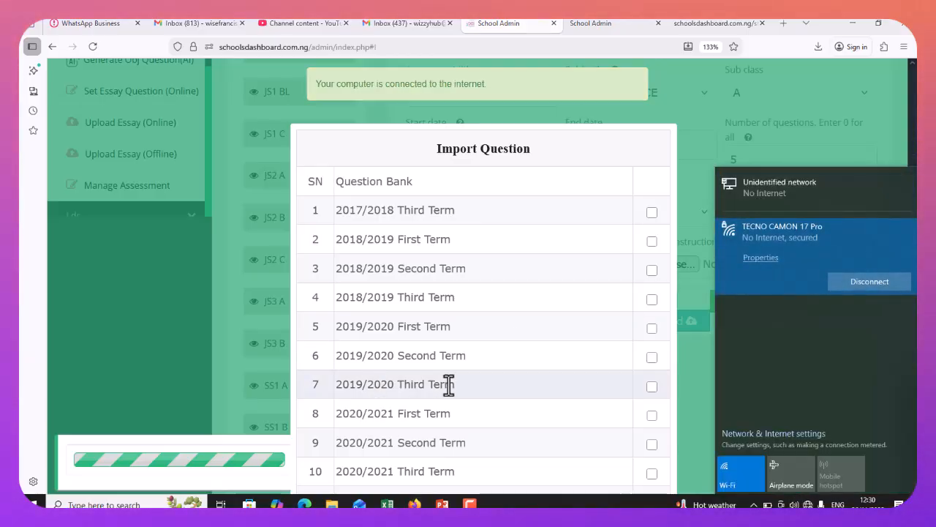
pyautogui.click(468, 475)
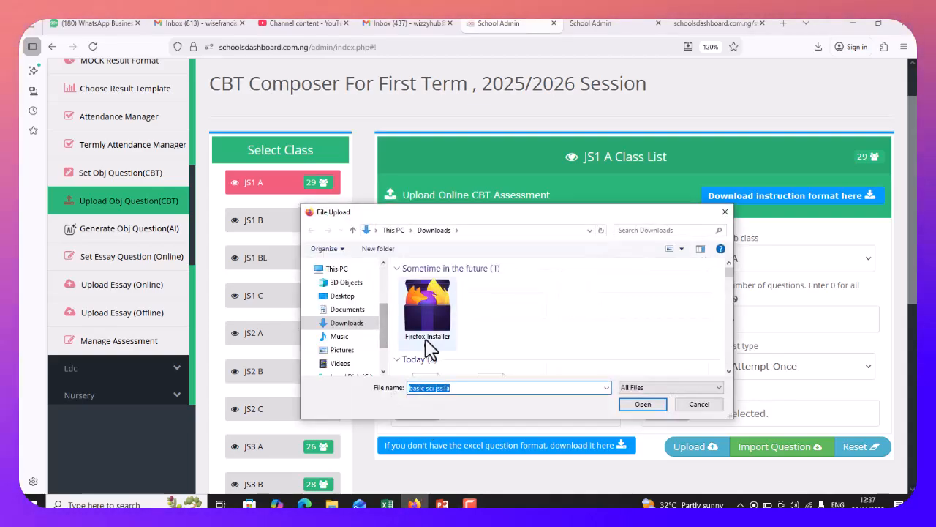
# Reselect basic sci jss1a as the question file and upload the Basic Science CA questions for JS1 A.
pyautogui.scroll(-5, 474, 316)
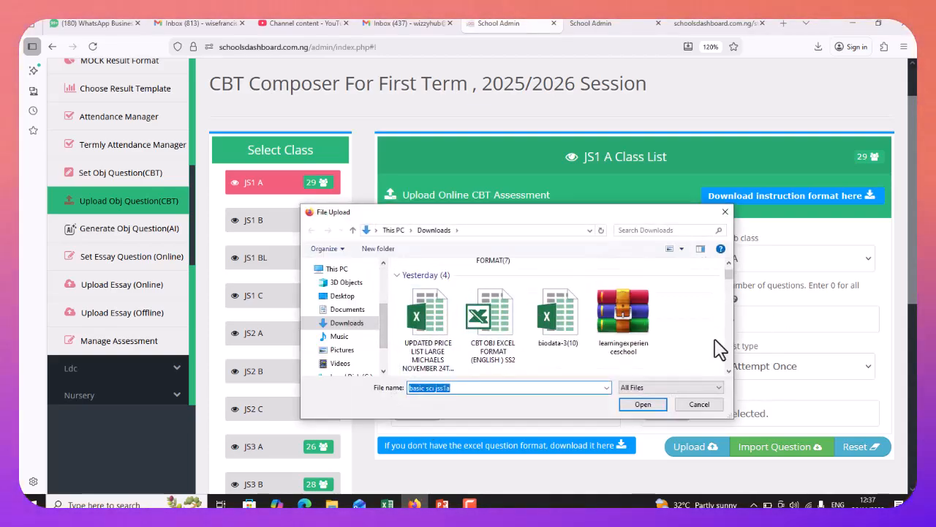
pyautogui.scroll(5, 727, 274)
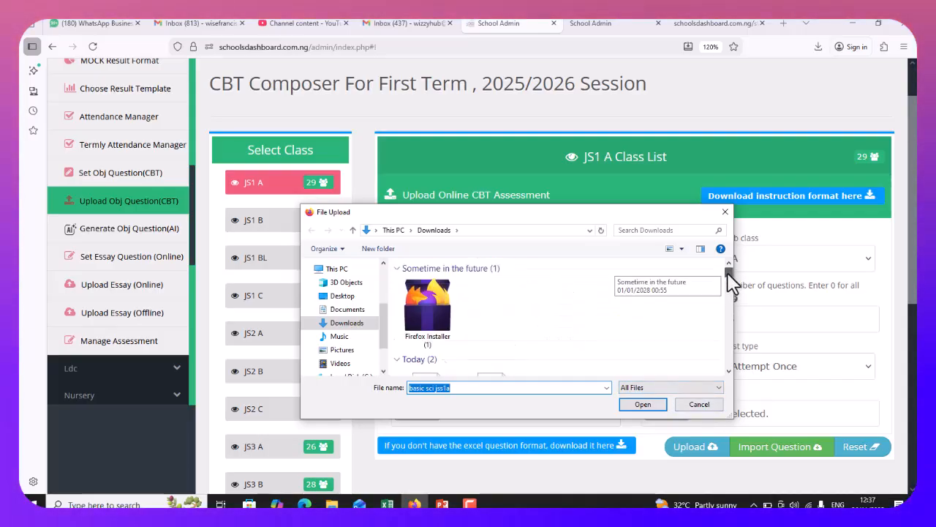
pyautogui.scroll(-2, 735, 377)
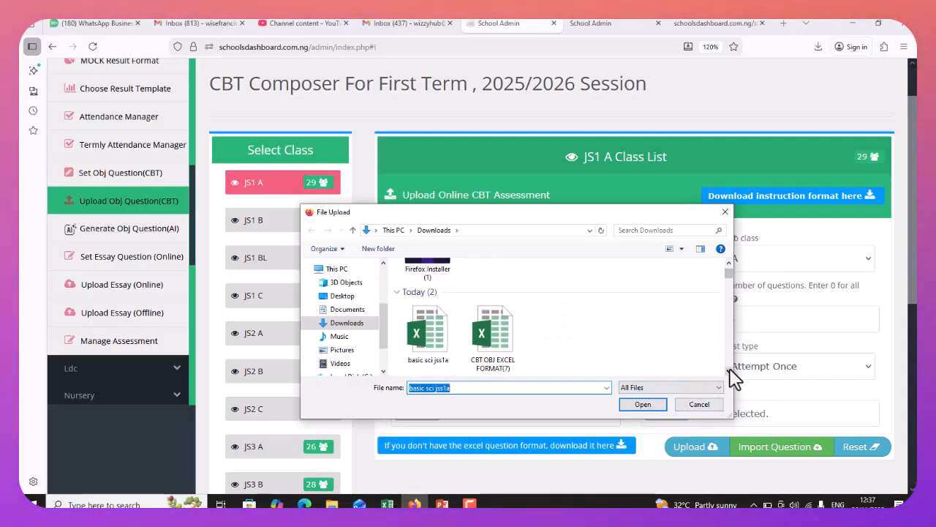
pyautogui.click(432, 329)
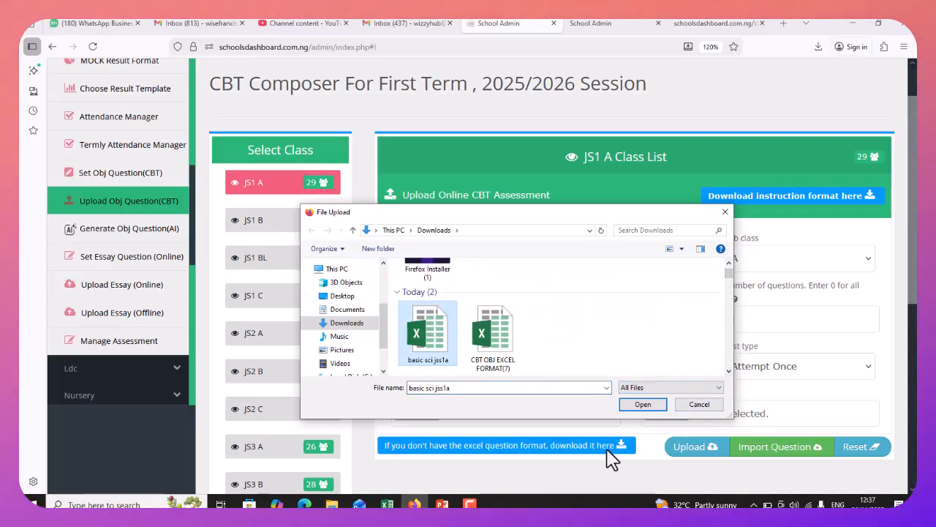
pyautogui.click(643, 405)
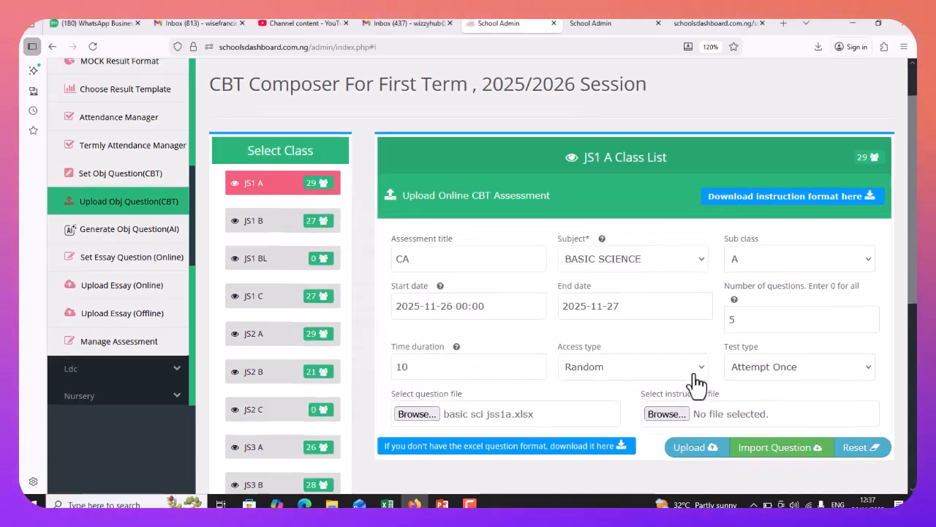
pyautogui.scroll(-2, 702, 395)
pyautogui.click(709, 365)
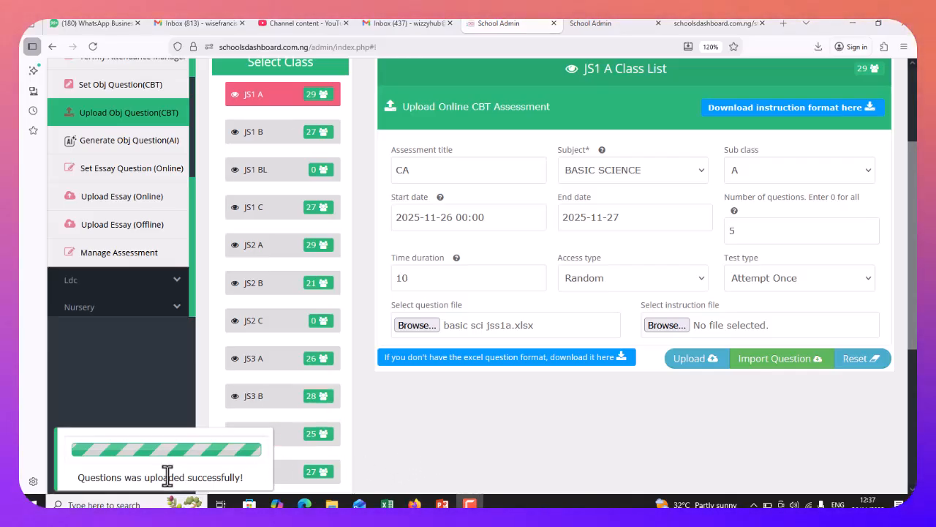
# Switch to the student portal, reload its assessments and start the Basic Science CA test.
pyautogui.scroll(3, 917, 333)
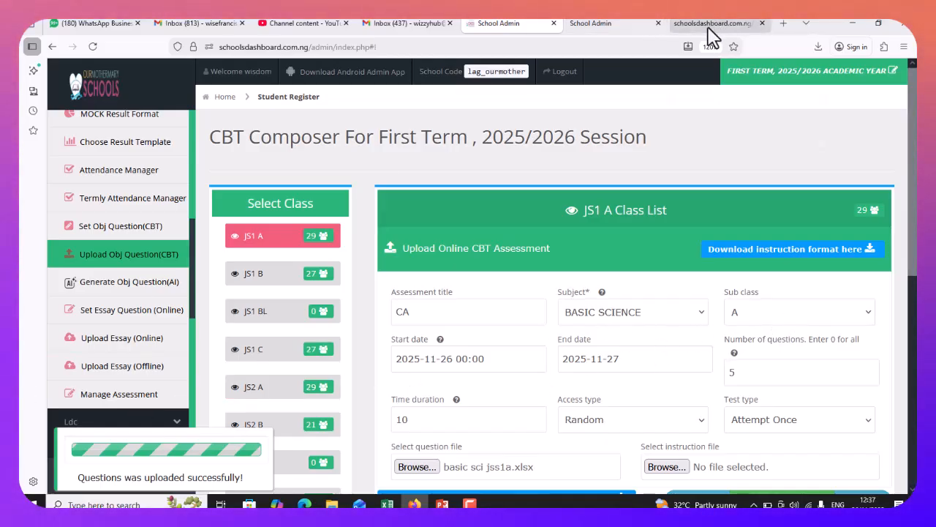
pyautogui.click(602, 27)
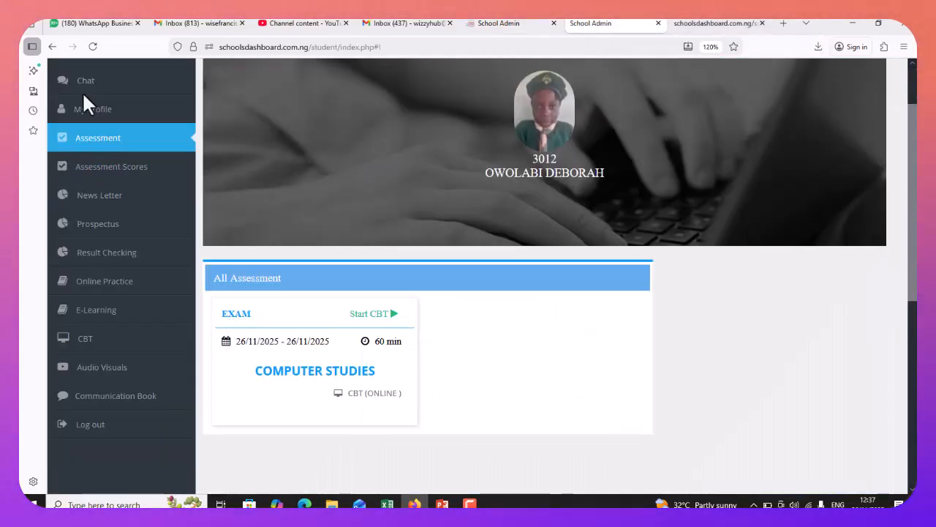
pyautogui.click(92, 47)
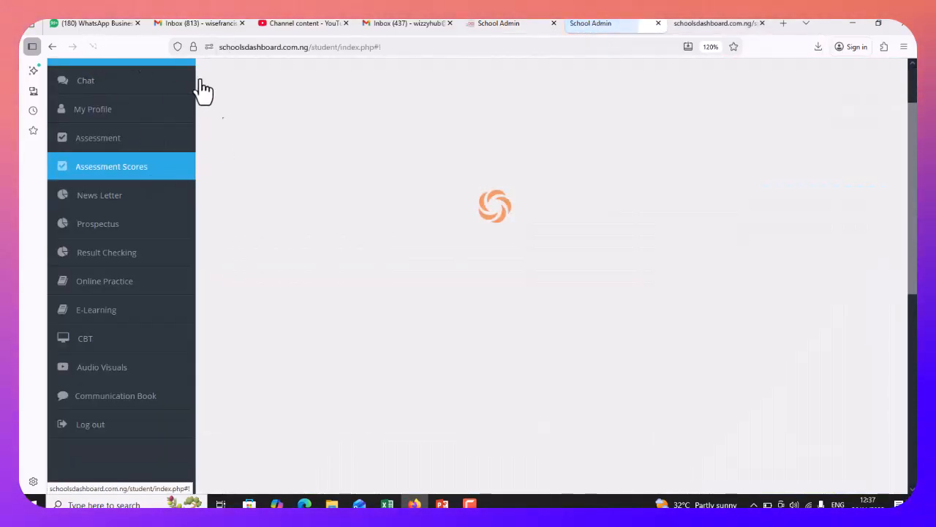
pyautogui.click(102, 143)
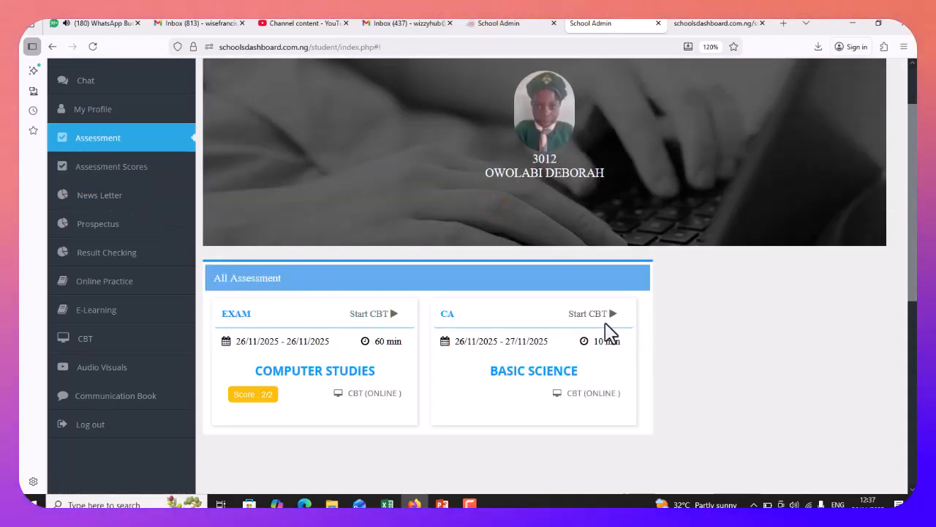
pyautogui.click(594, 314)
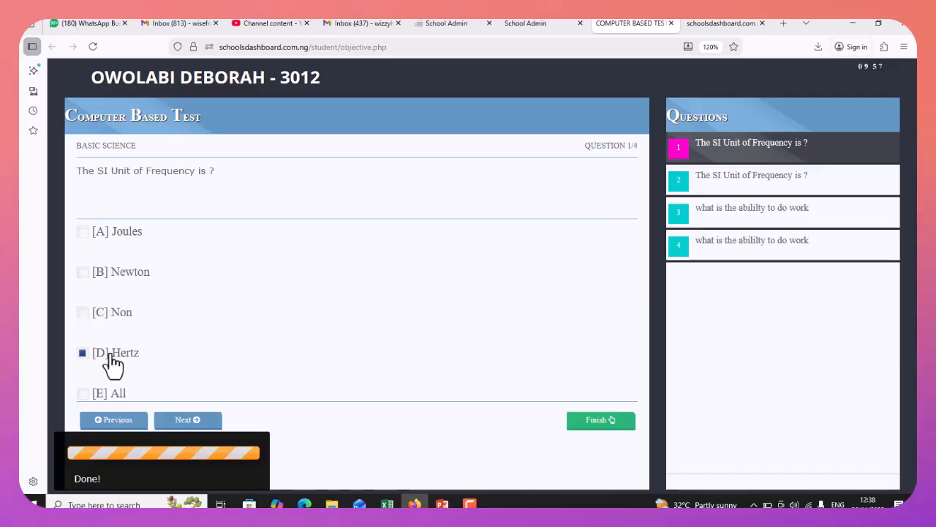
# Answer question 2 with Hertz and question 3 with Energy, leave question 4 blank, and submit the Basic Science test.
pyautogui.click(196, 422)
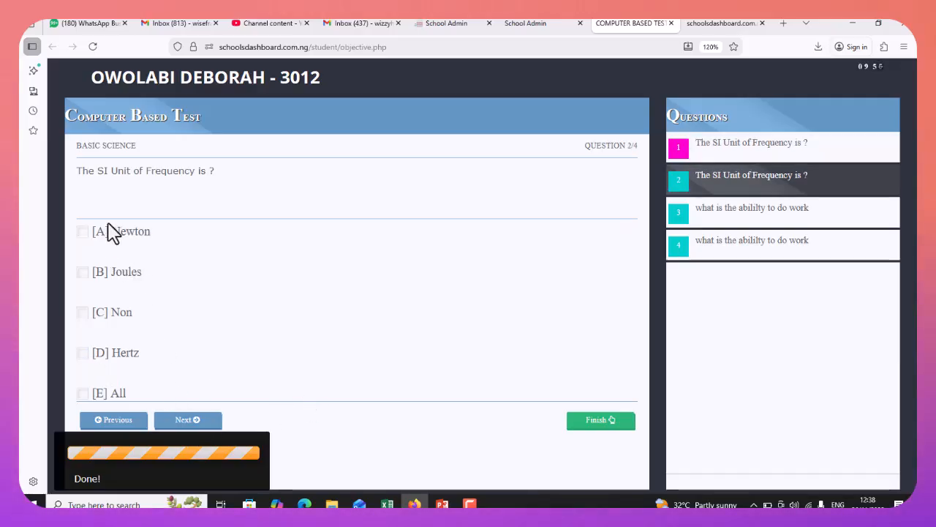
pyautogui.click(126, 359)
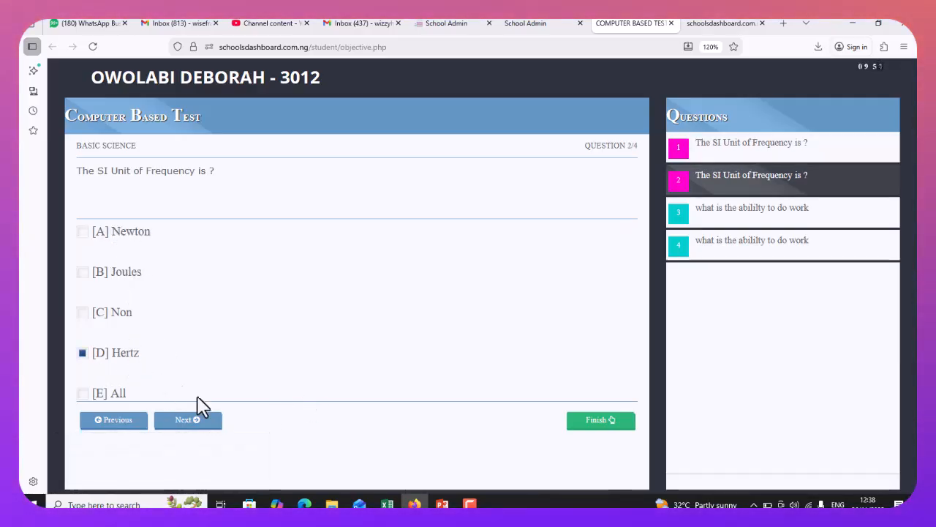
pyautogui.click(196, 428)
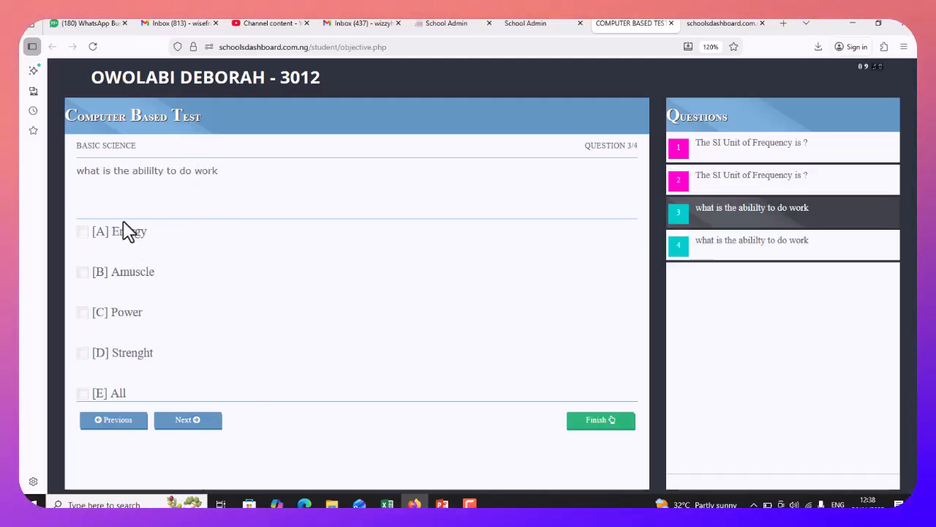
pyautogui.click(187, 421)
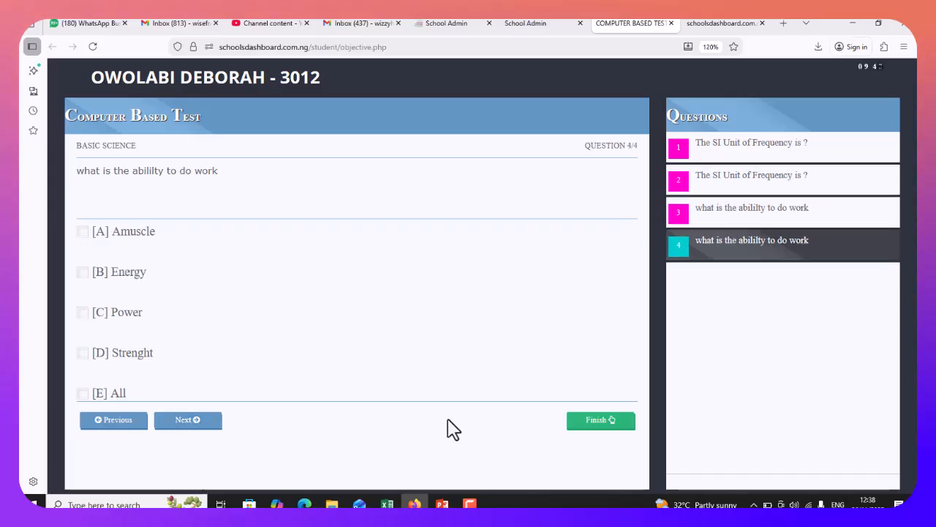
pyautogui.click(597, 430)
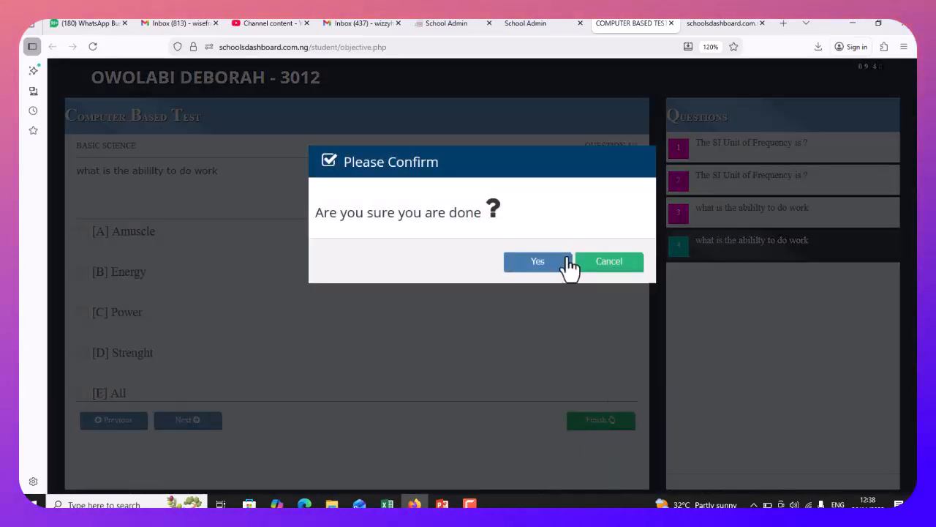
pyautogui.click(538, 262)
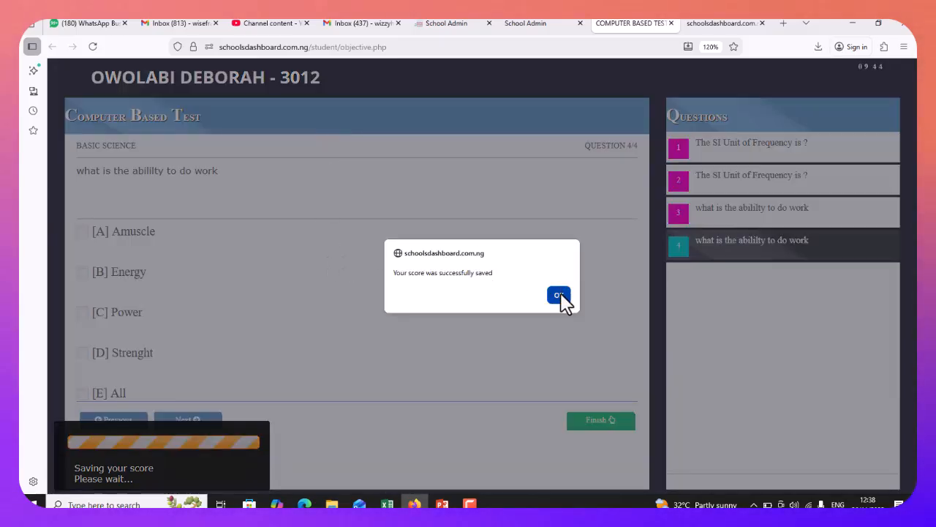
pyautogui.click(558, 296)
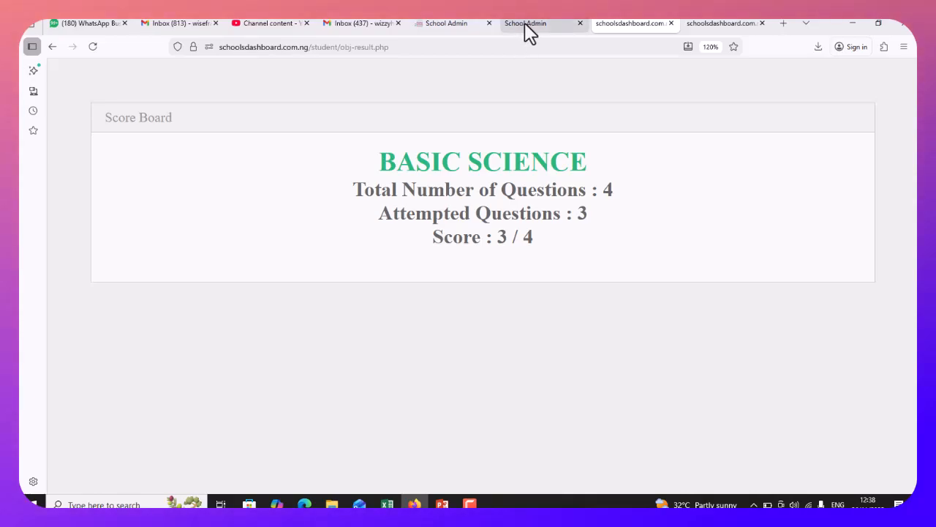
# Check the assessments on the student portal and switch back to the school's admin portal.
pyautogui.moveTo(526, 32)
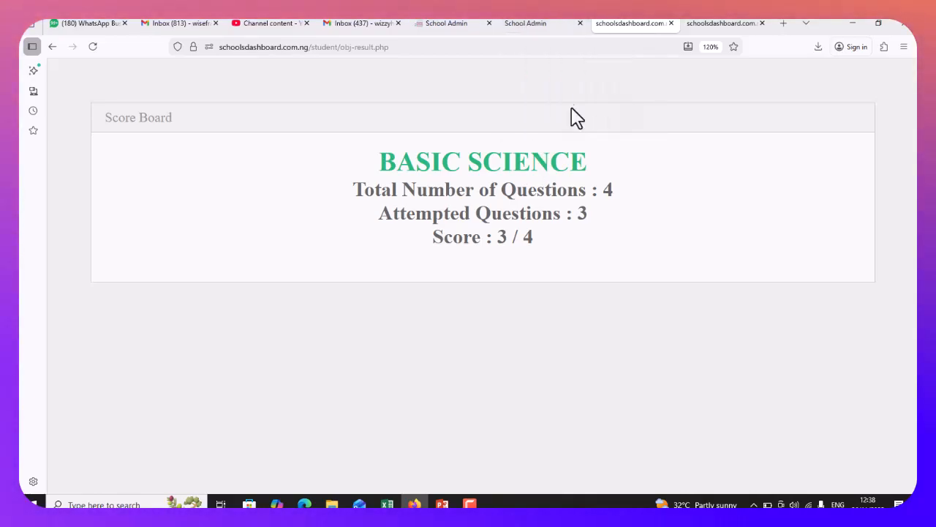
pyautogui.click(531, 29)
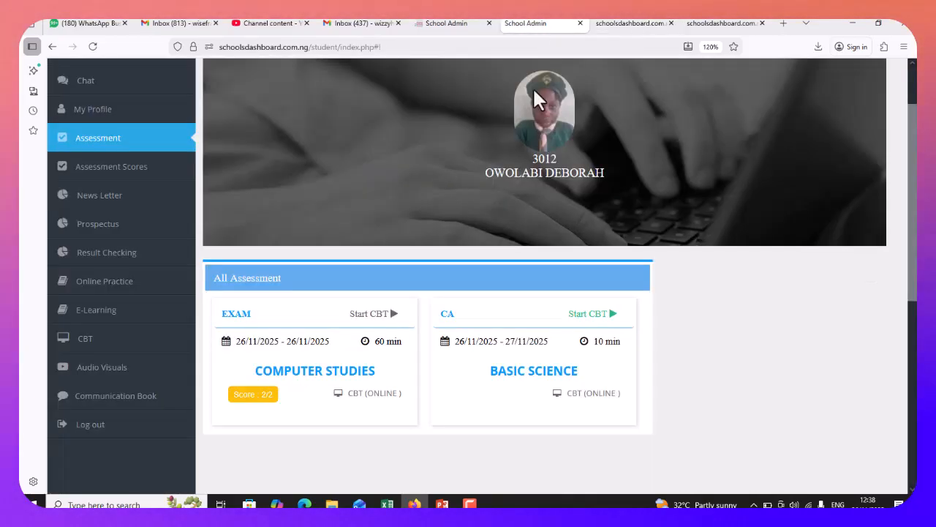
pyautogui.click(447, 23)
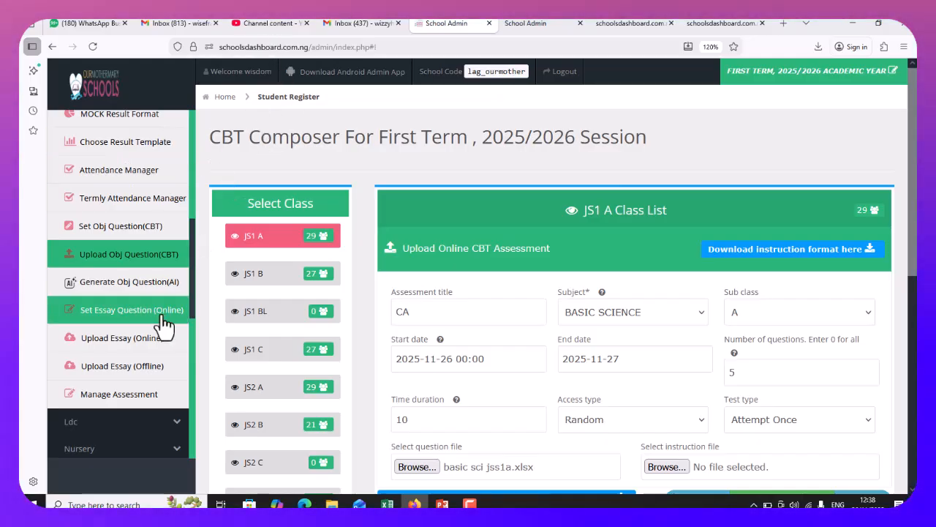
# Open the Manage Assessment page for the Secondary section of the Assessment Manager.
pyautogui.scroll(3, 124, 183)
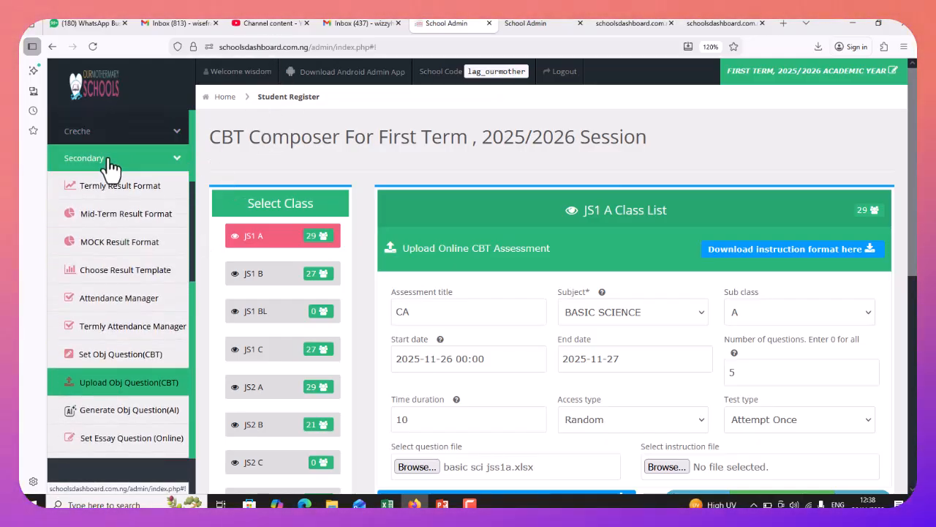
pyautogui.scroll(3, 117, 154)
pyautogui.click(123, 154)
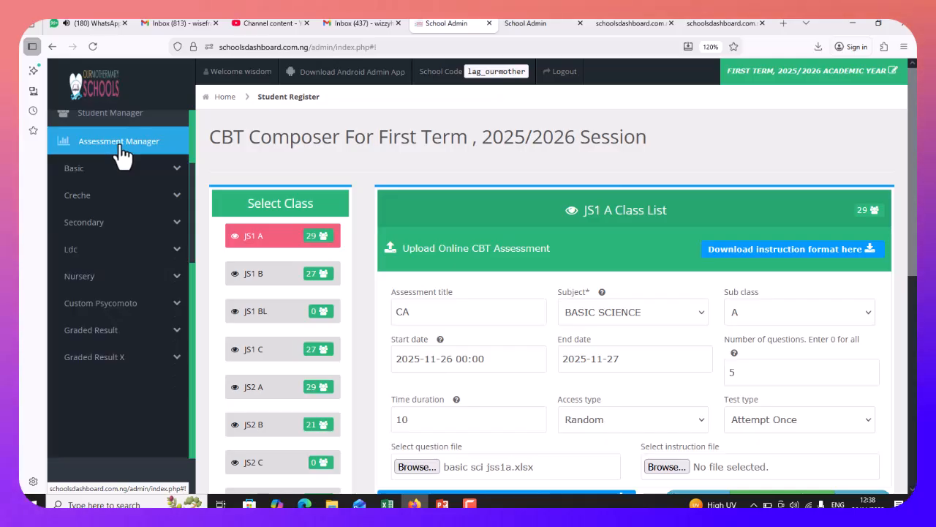
pyautogui.click(116, 151)
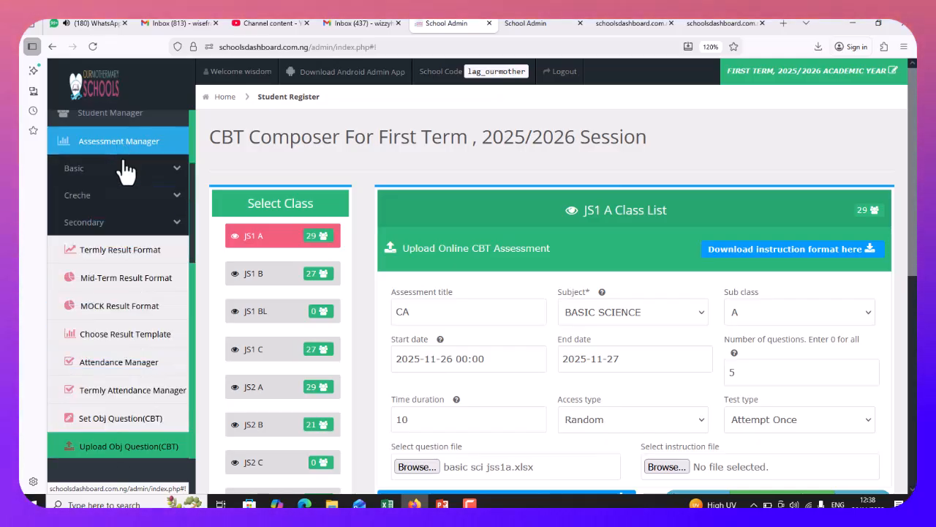
pyautogui.click(118, 224)
pyautogui.click(117, 224)
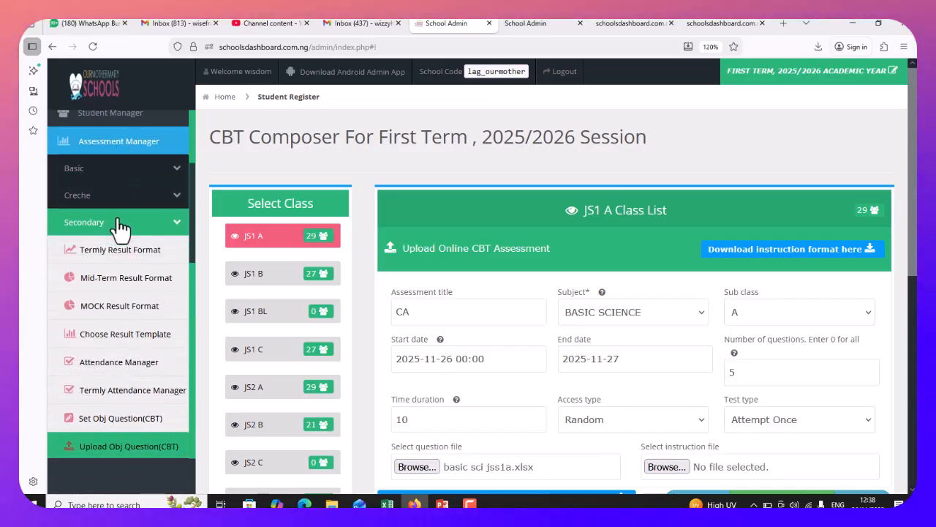
pyautogui.scroll(-2, 117, 278)
pyautogui.scroll(4, 120, 409)
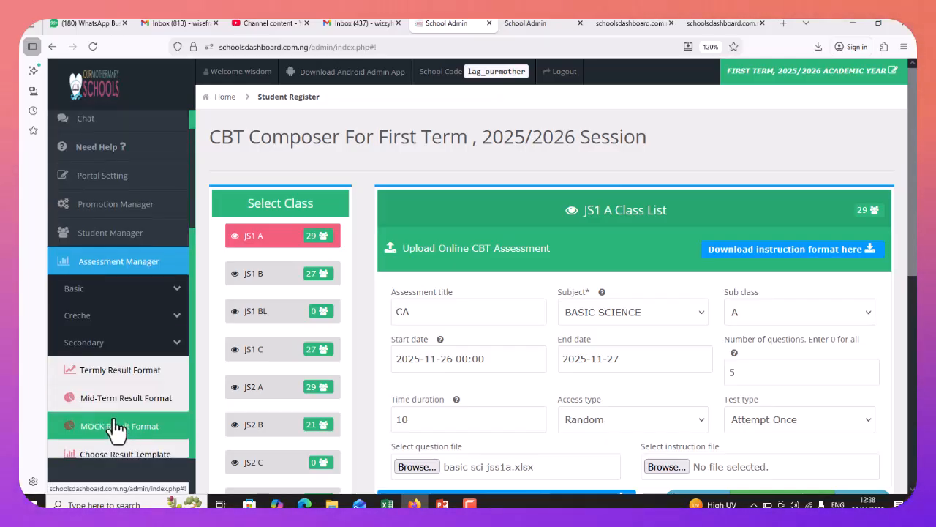
pyautogui.scroll(-2, 118, 406)
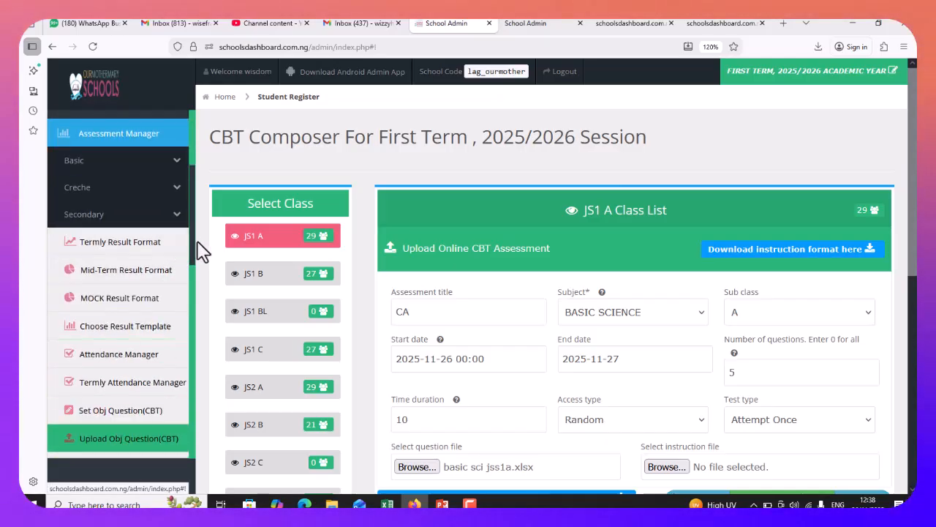
pyautogui.scroll(-3, 195, 278)
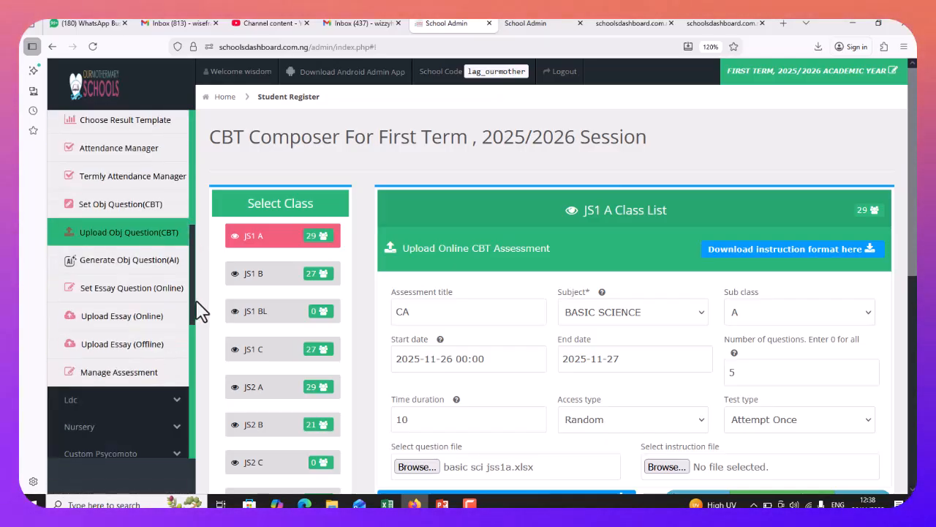
pyautogui.click(106, 372)
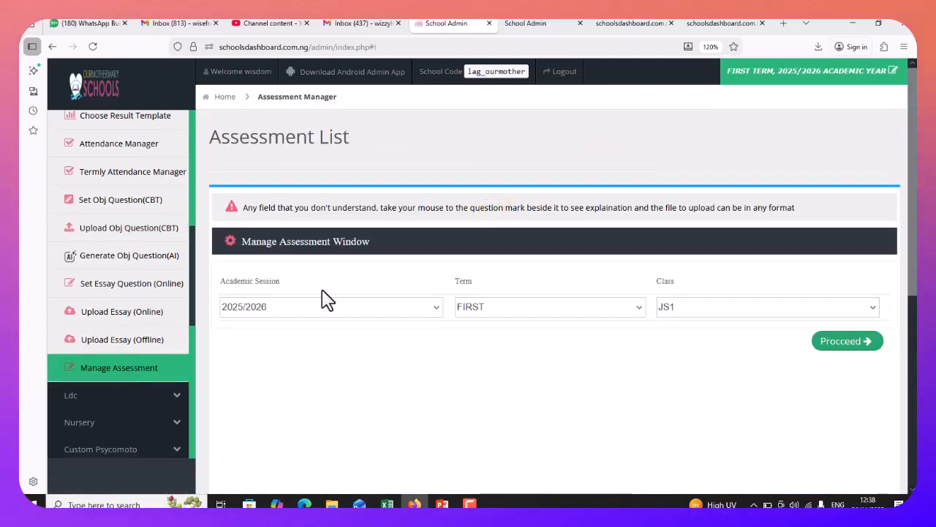
# List the assessments for the 2025/2026 session, FIRST term and class JS1.
pyautogui.click(321, 306)
pyautogui.click(271, 284)
pyautogui.click(496, 313)
pyautogui.click(480, 325)
pyautogui.click(660, 313)
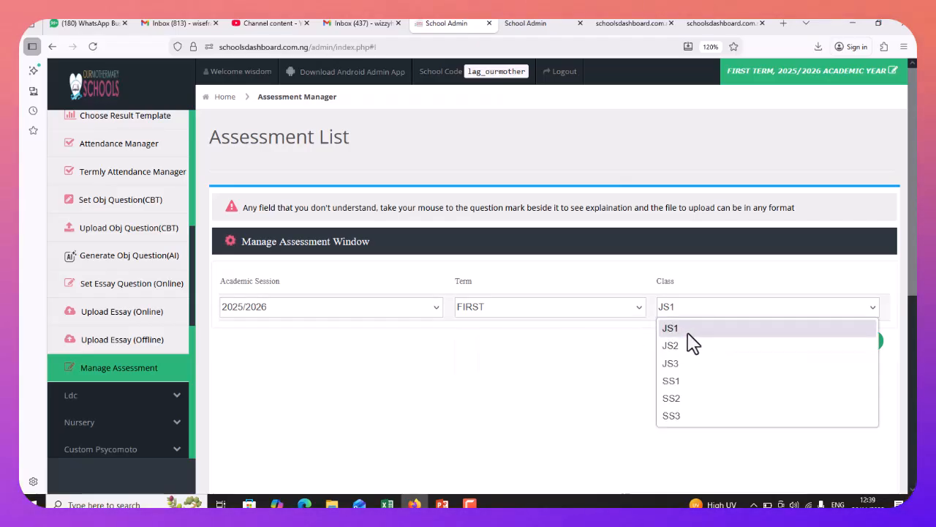
pyautogui.click(686, 335)
pyautogui.click(823, 341)
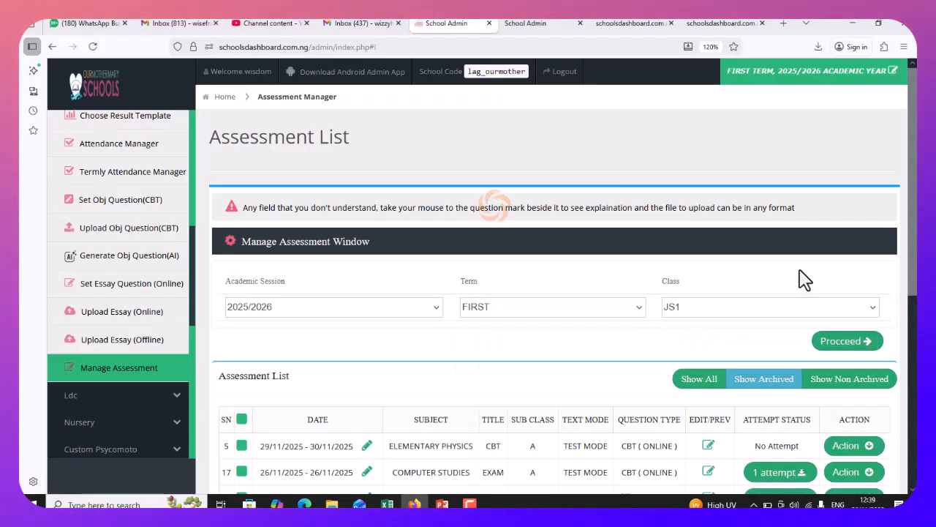
# View the actions available for the Elementary Physics CBT in the assessment list and dismiss them.
pyautogui.moveTo(913, 194); pyautogui.dragTo(913, 315)
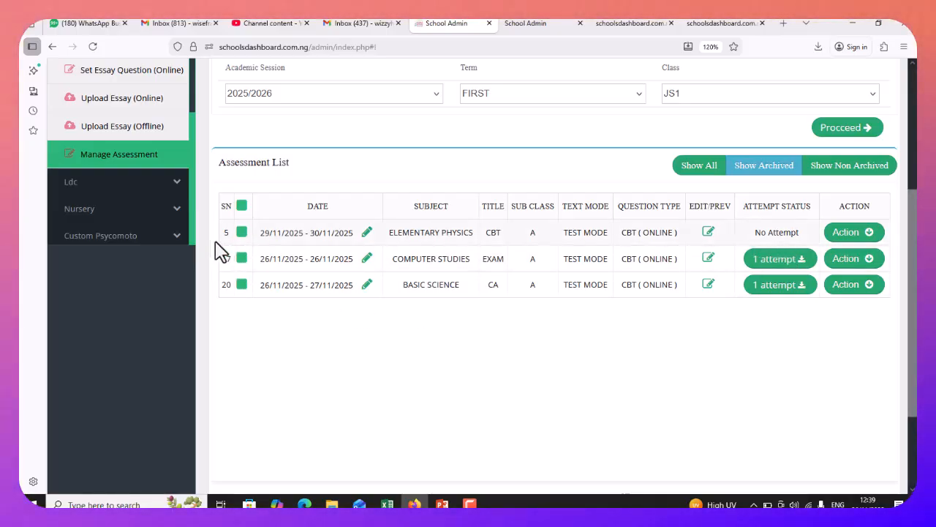
pyautogui.click(852, 232)
pyautogui.click(717, 270)
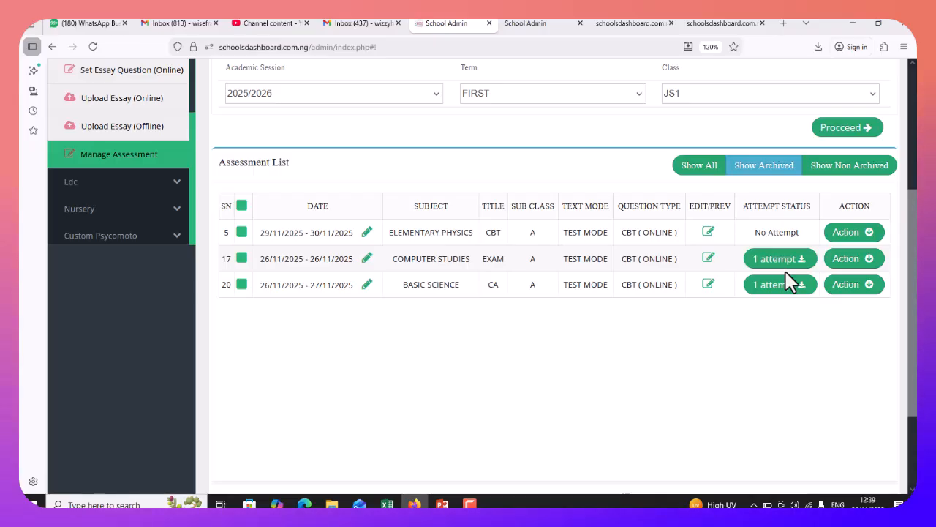
# Review the Computer Studies exam attempt with its termly CA1 20 and mid-term EXAM 20 result options, and close the window.
pyautogui.click(796, 263)
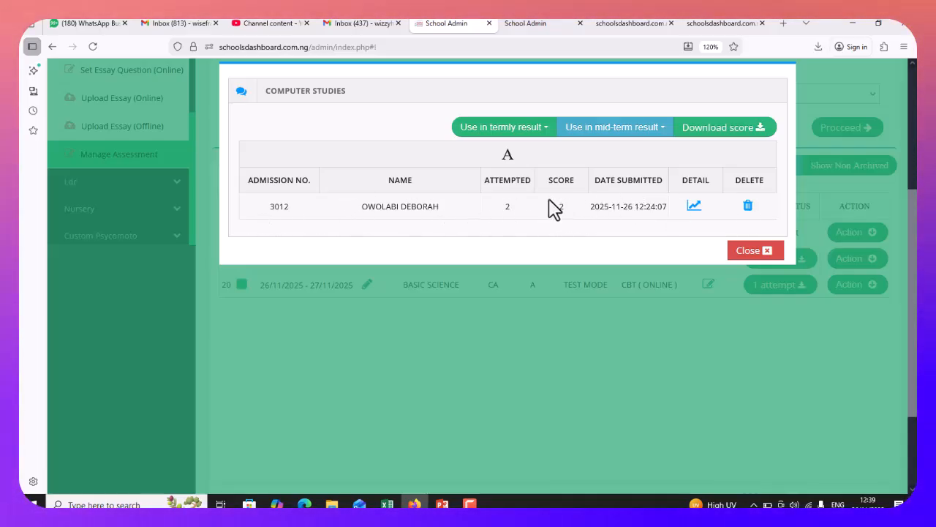
pyautogui.click(528, 130)
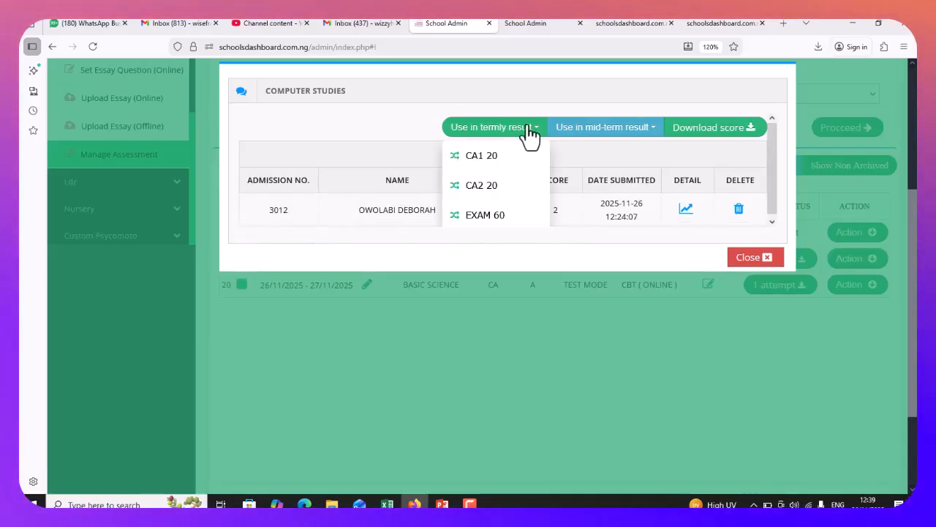
pyautogui.click(489, 157)
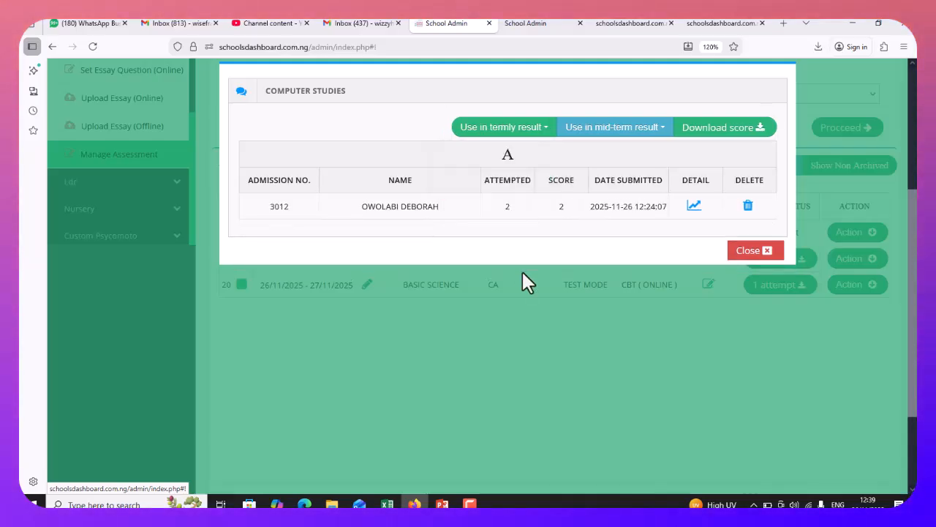
pyautogui.click(653, 130)
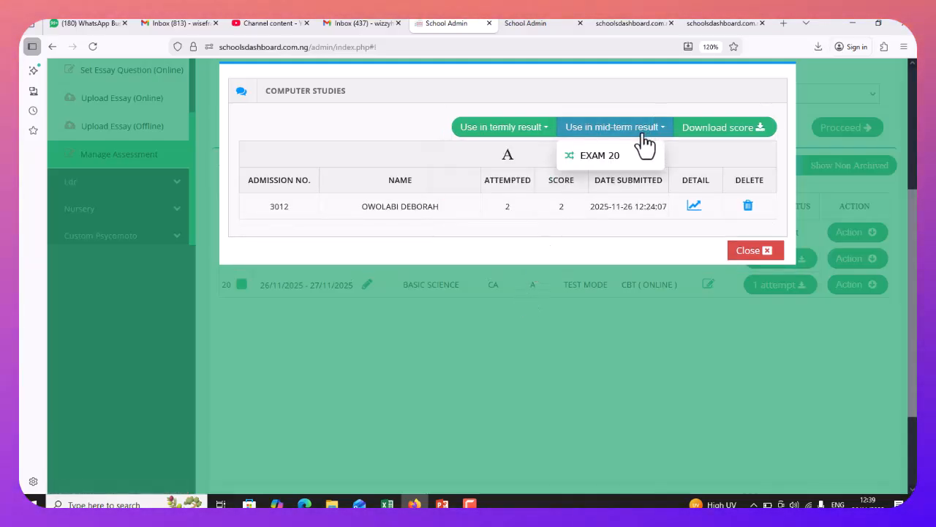
pyautogui.click(621, 155)
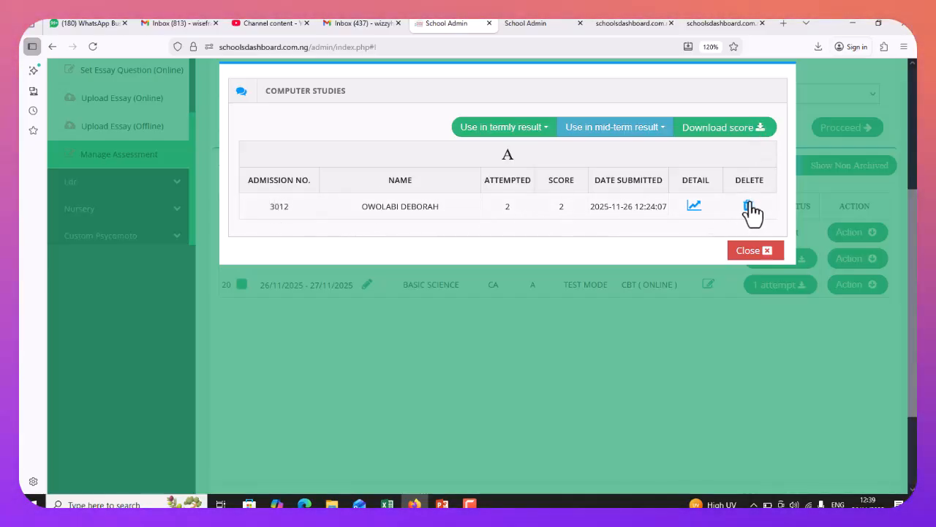
pyautogui.click(760, 252)
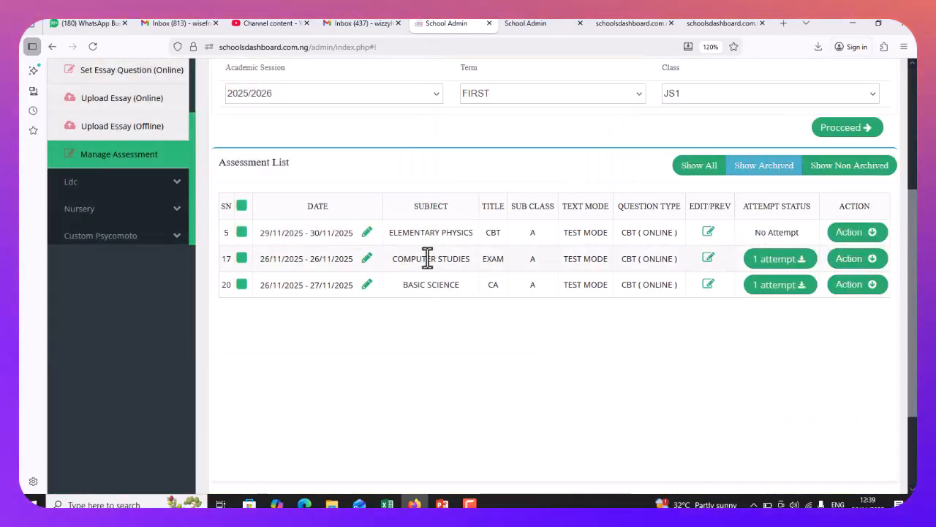
# View the actions for the Computer Studies exam, check the student's assessments page and return to the admin assessment list.
pyautogui.click(863, 260)
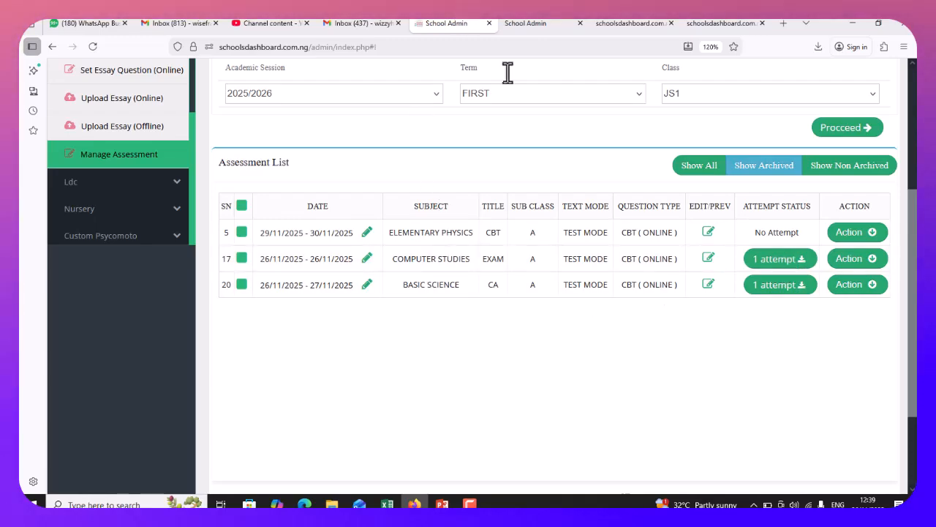
pyautogui.click(532, 24)
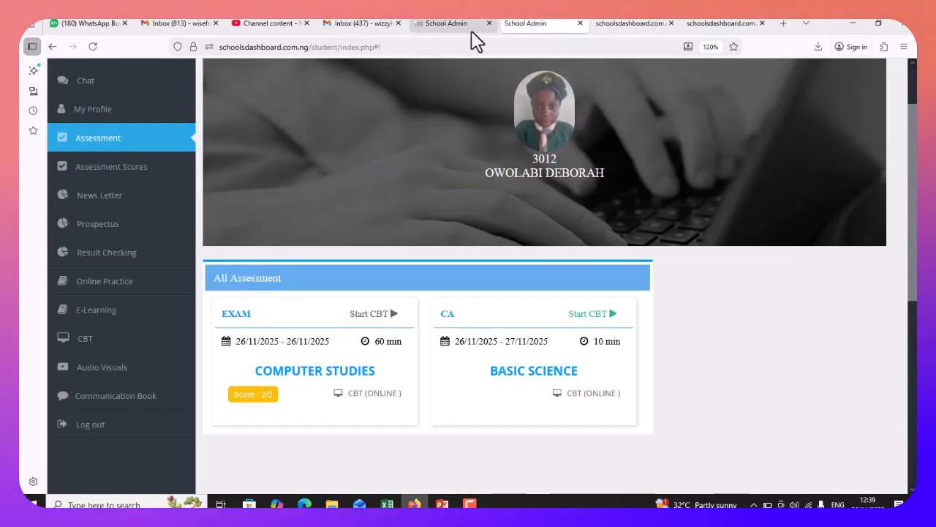
pyautogui.click(444, 23)
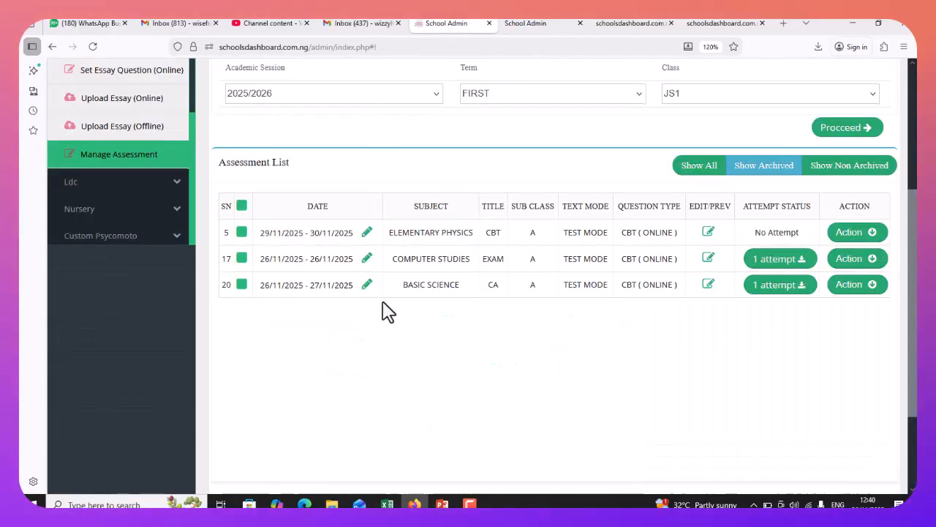
# Show all JS1 assessments, switch the list to the archived ones and look over the Manage Assessment page.
pyautogui.scroll(2, 382, 310)
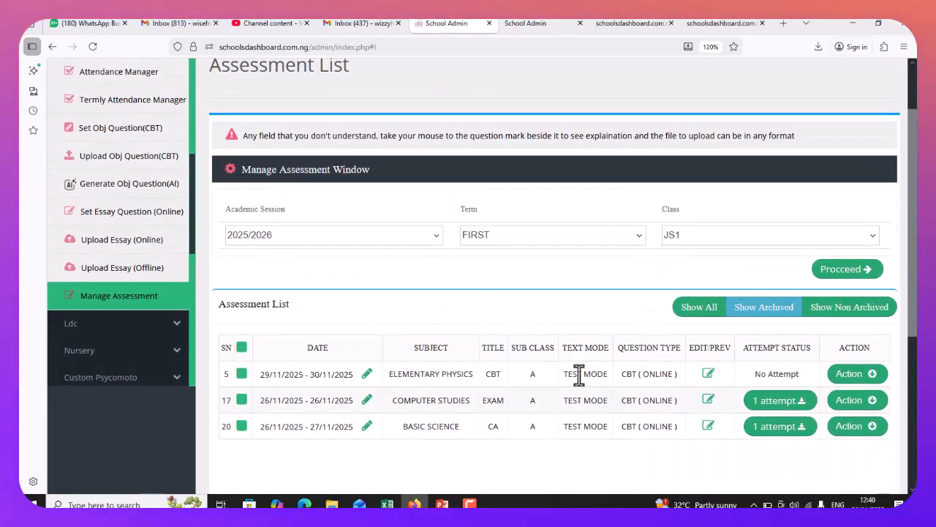
pyautogui.click(706, 309)
pyautogui.scroll(-4, 722, 364)
pyautogui.scroll(2, 721, 368)
pyautogui.click(780, 166)
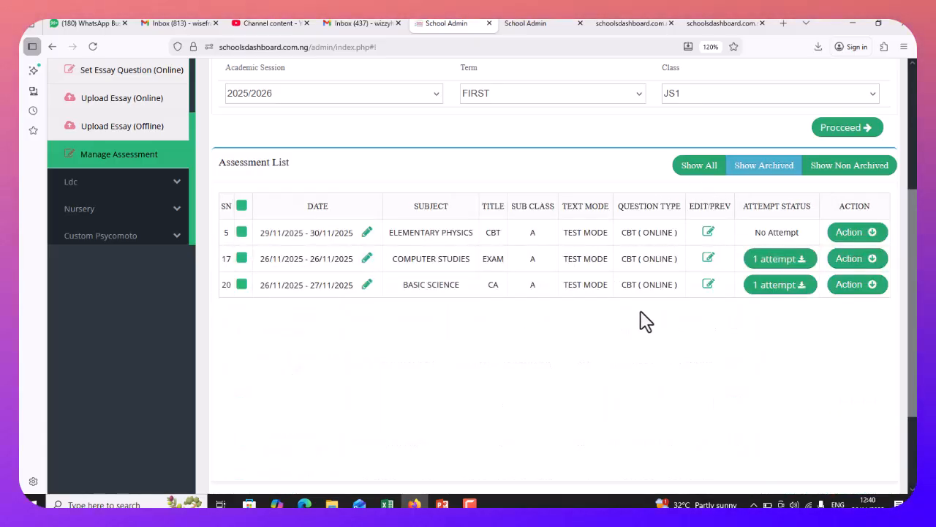
pyautogui.scroll(1, 366, 209)
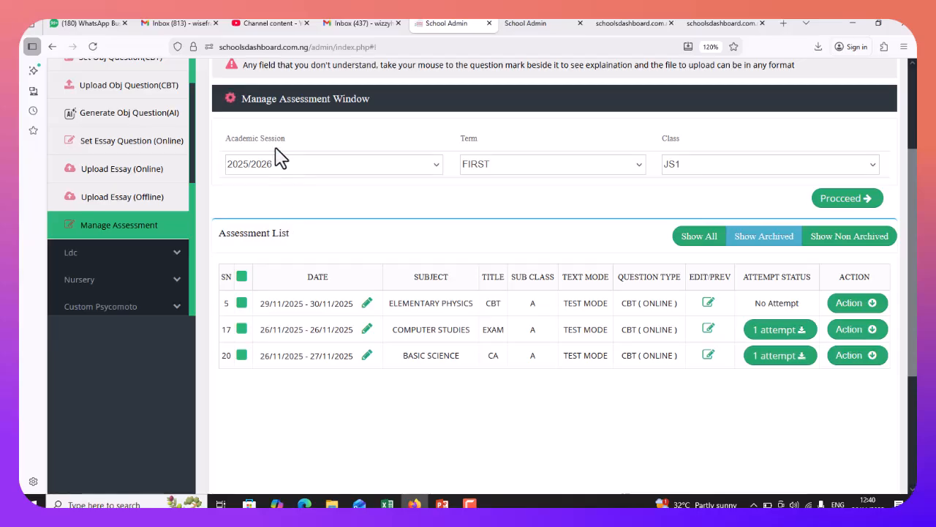
pyautogui.scroll(2, 284, 212)
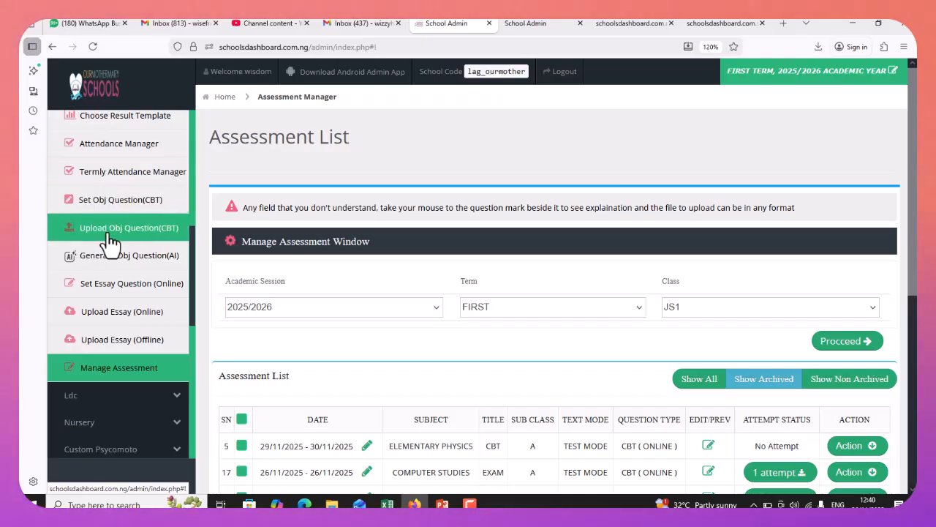
# Start a new objective CBT for class JS1 A with the title "ca" and the subject COMPUTER STUDIES.
pyautogui.click(111, 202)
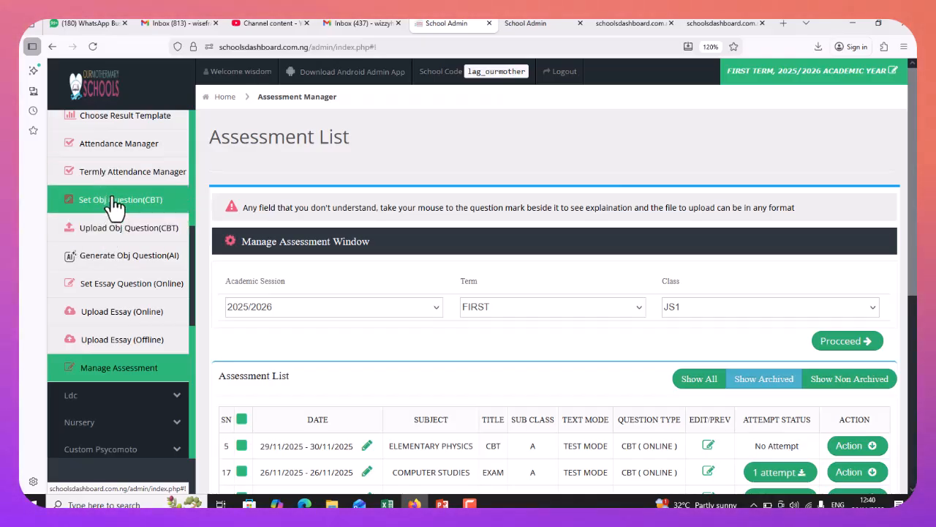
pyautogui.click(281, 241)
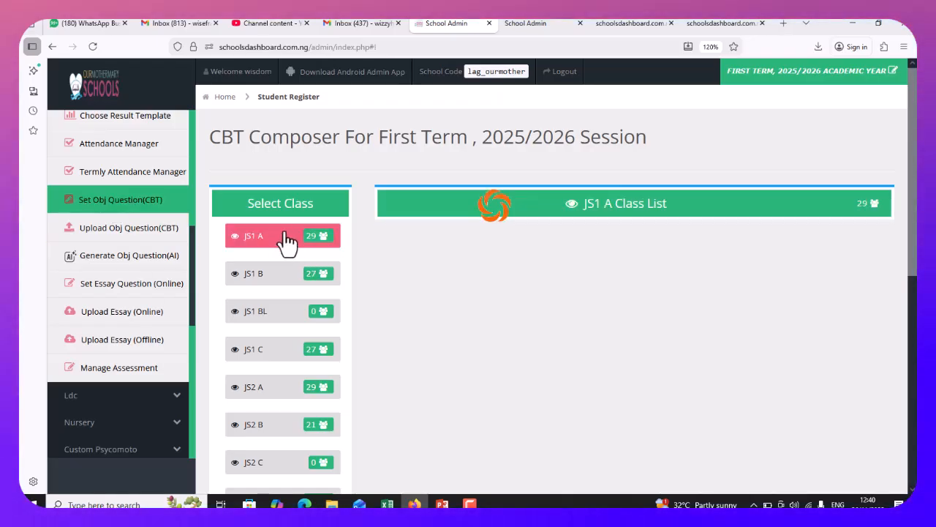
pyautogui.scroll(-1, 806, 234)
pyautogui.scroll(-2, 803, 226)
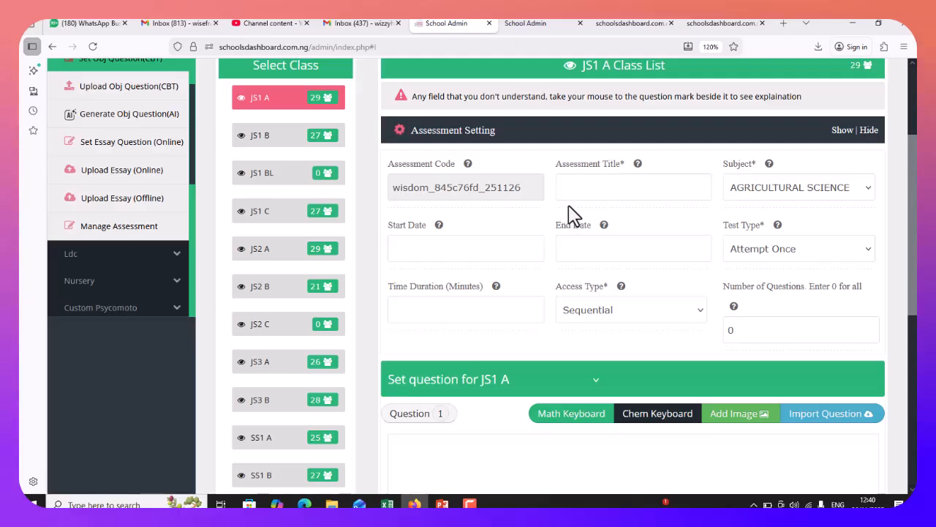
pyautogui.click(806, 190)
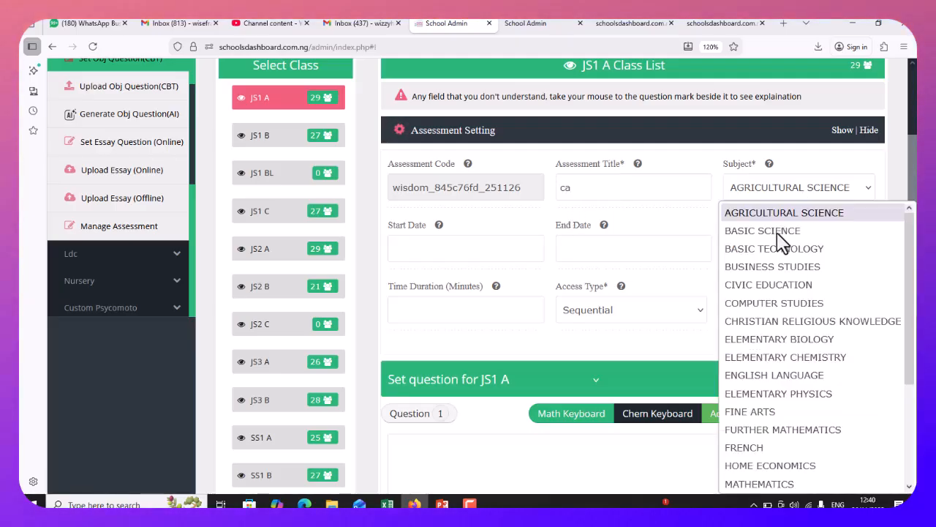
pyautogui.click(765, 303)
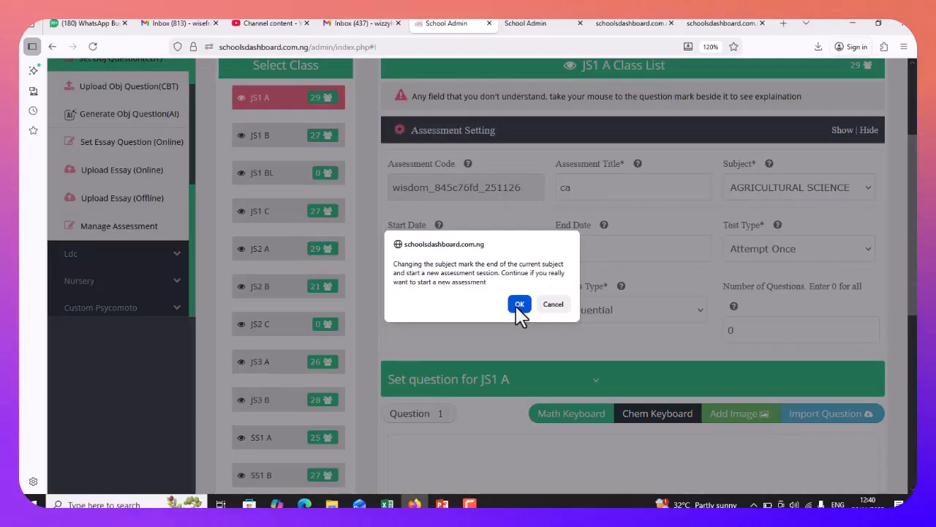
pyautogui.click(519, 305)
pyautogui.click(487, 243)
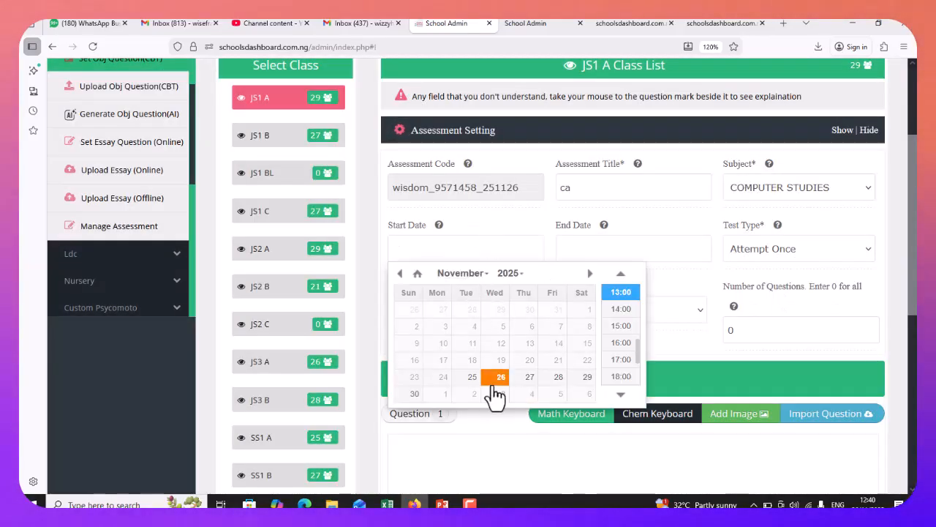
pyautogui.click(497, 377)
pyautogui.click(591, 248)
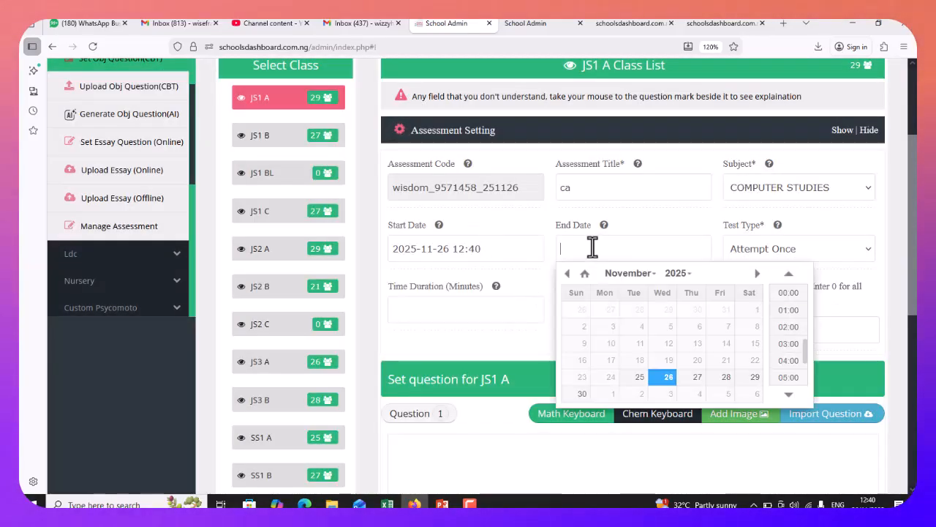
pyautogui.click(691, 389)
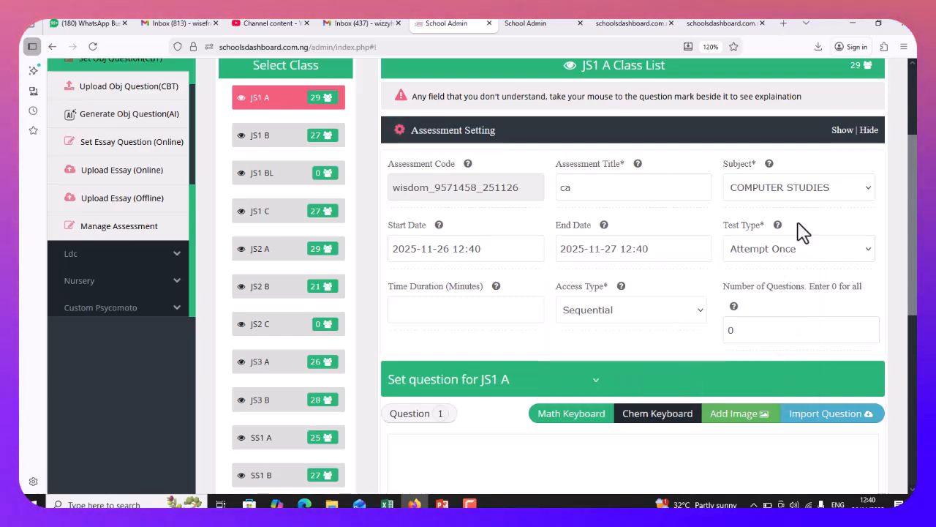
pyautogui.click(760, 249)
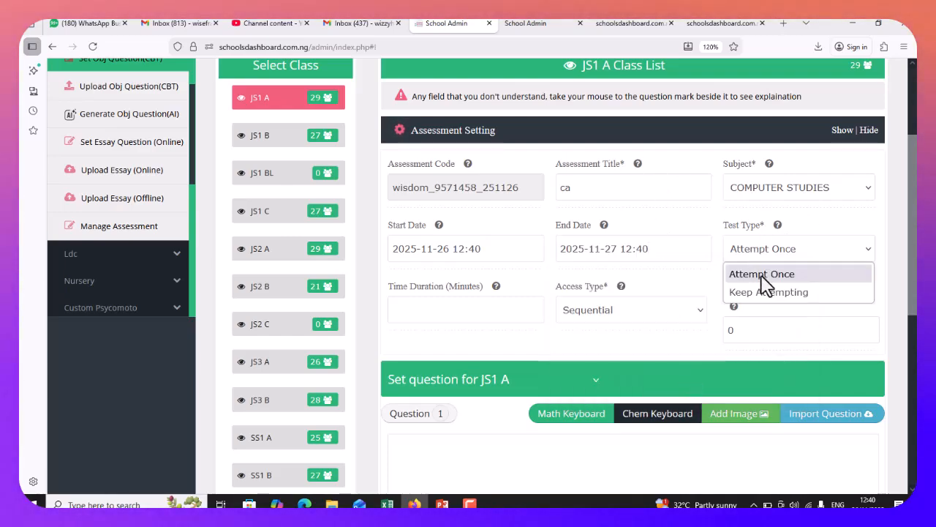
pyautogui.click(763, 281)
# Set the time duration to 30 minutes, the access type to Random and the number of questions to 20.
pyautogui.click(466, 303)
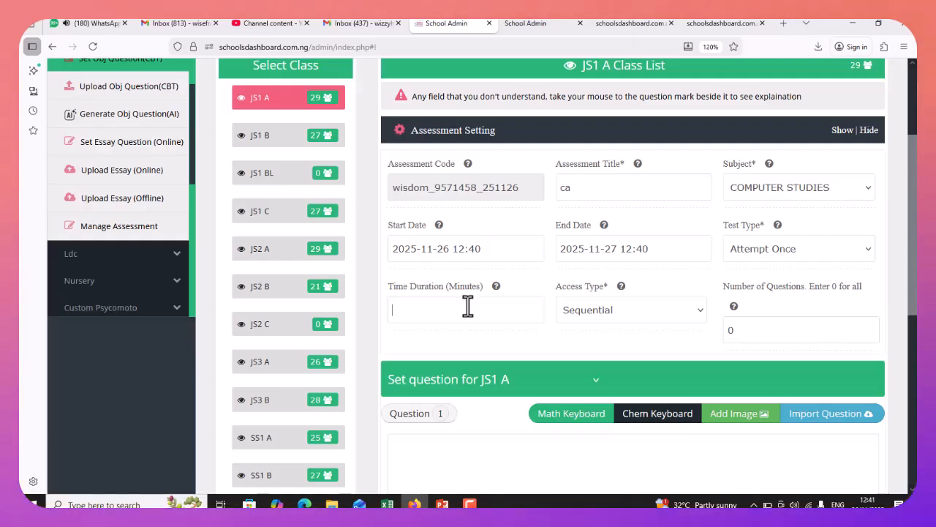
pyautogui.write('30')
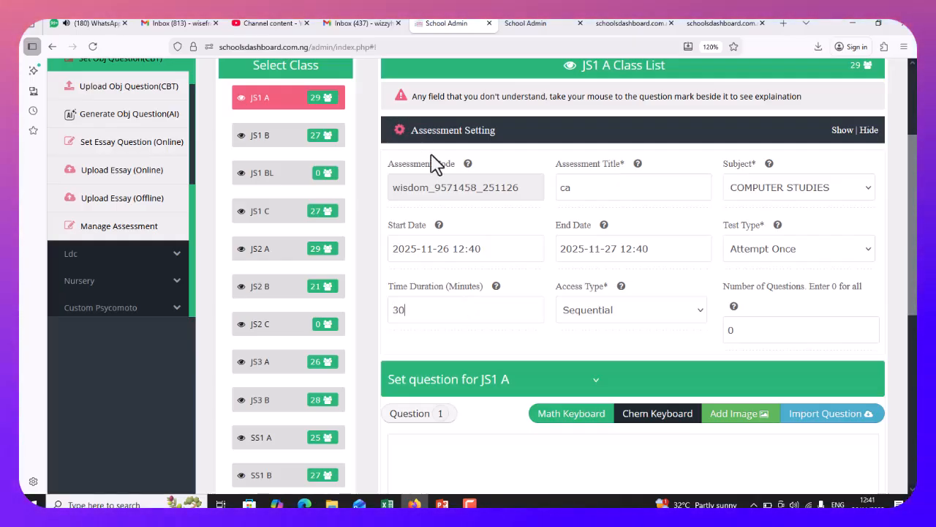
pyautogui.scroll(-1, 629, 319)
pyautogui.click(688, 242)
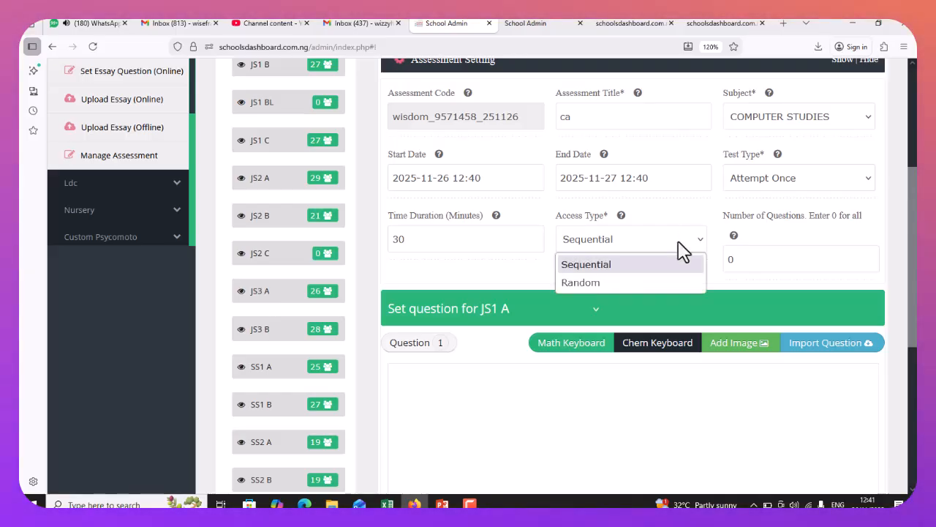
pyautogui.click(580, 282)
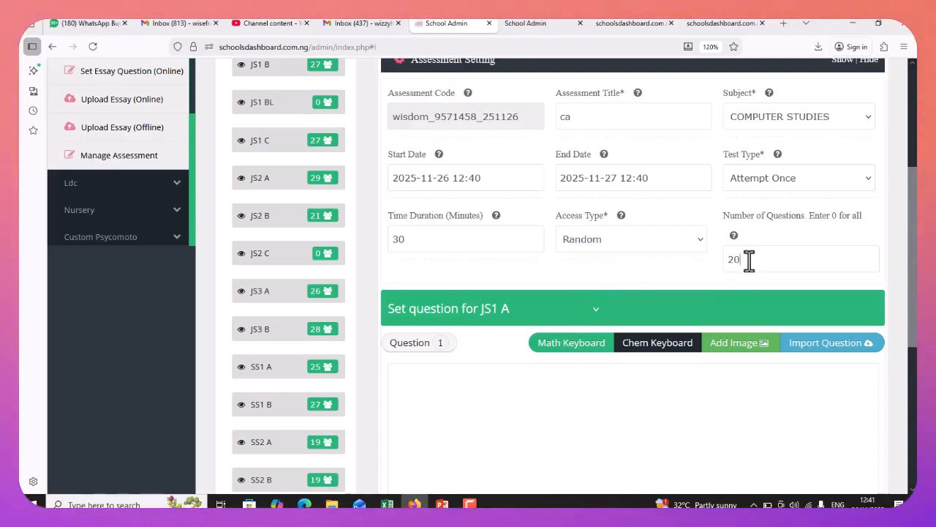
# Select the question banks from 2023/2024 Third Term through 2025/2026 First Term, try to import their questions and close the import window.
pyautogui.scroll(1, 600, 249)
pyautogui.scroll(-4, 582, 214)
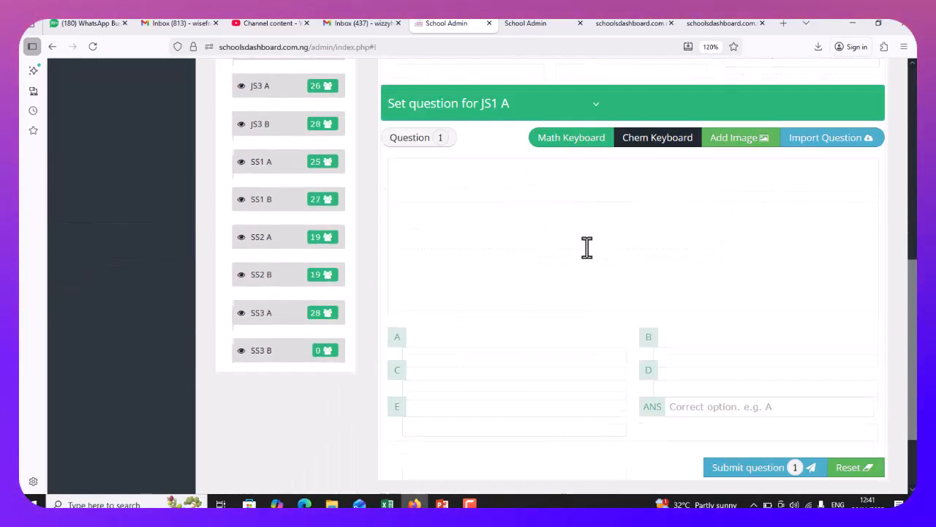
pyautogui.scroll(1, 580, 261)
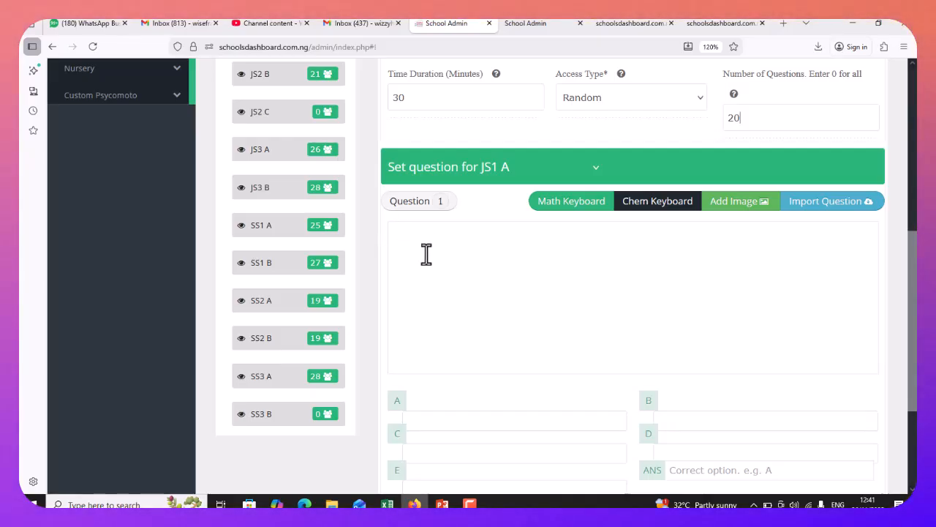
pyautogui.click(819, 208)
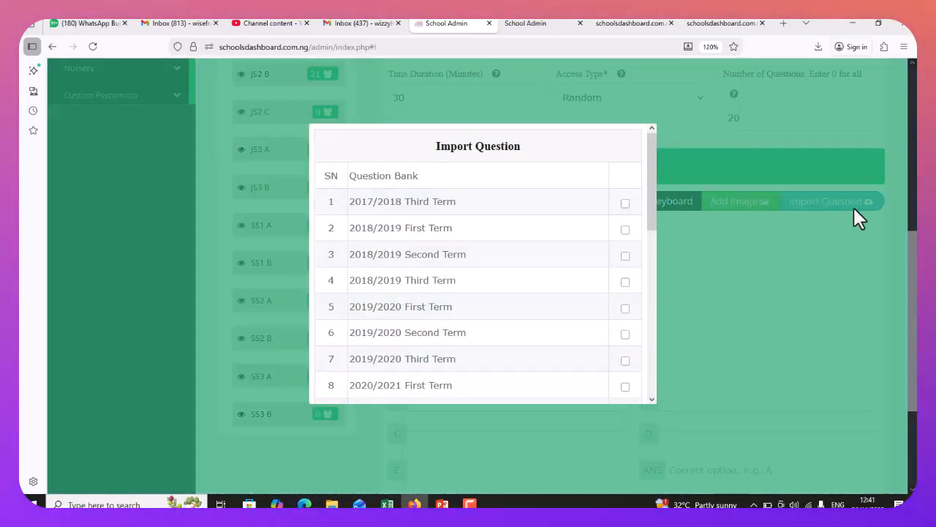
pyautogui.scroll(-4, 652, 292)
pyautogui.scroll(-2, 653, 343)
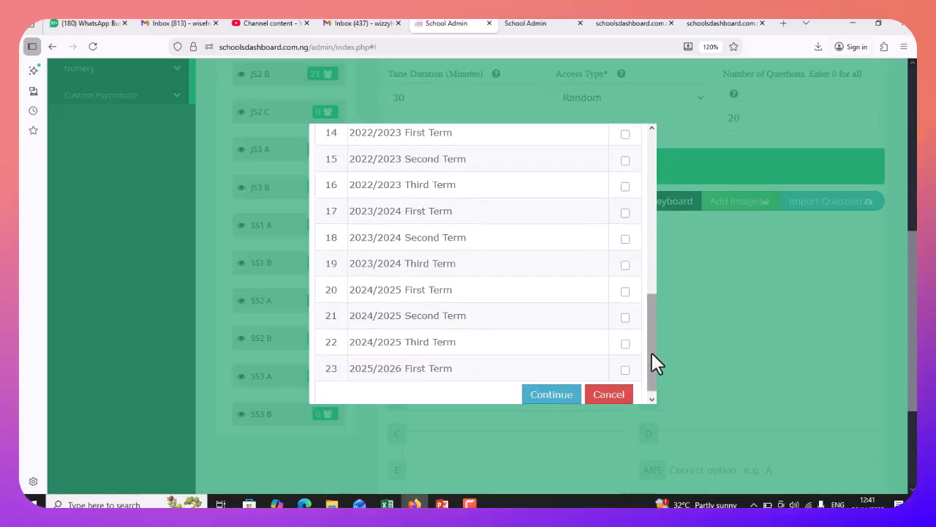
pyautogui.click(627, 369)
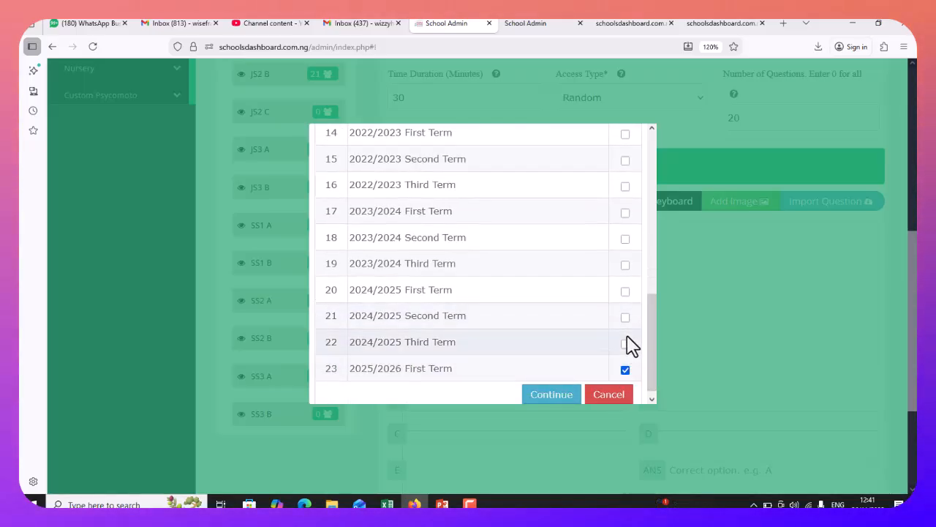
pyautogui.click(625, 344)
pyautogui.click(626, 316)
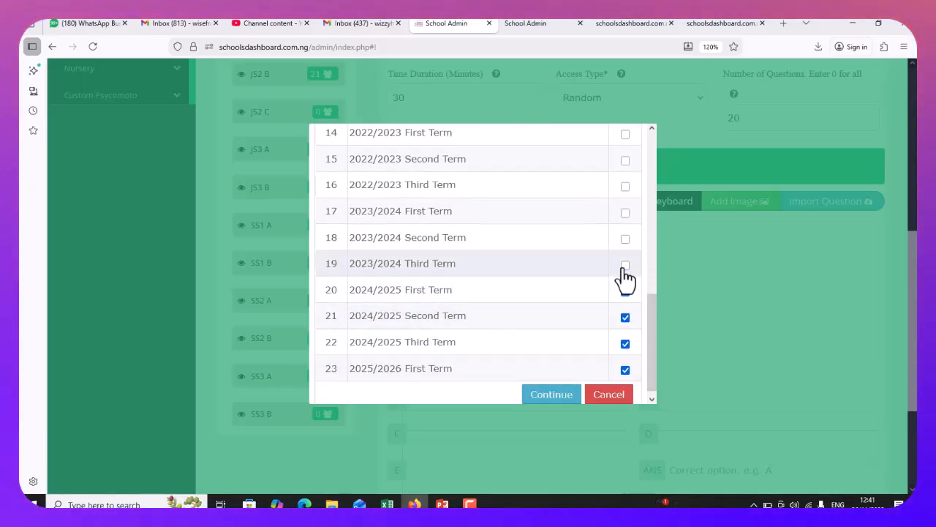
pyautogui.click(549, 399)
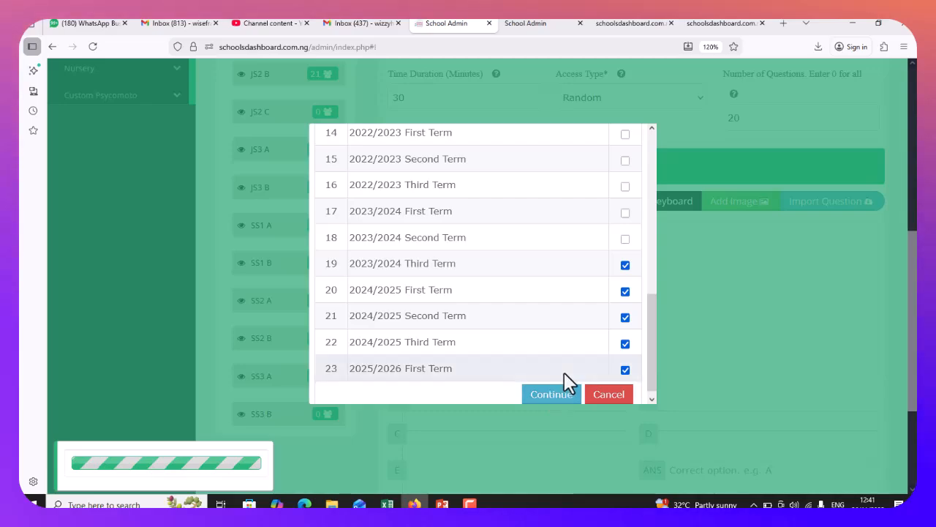
pyautogui.click(609, 395)
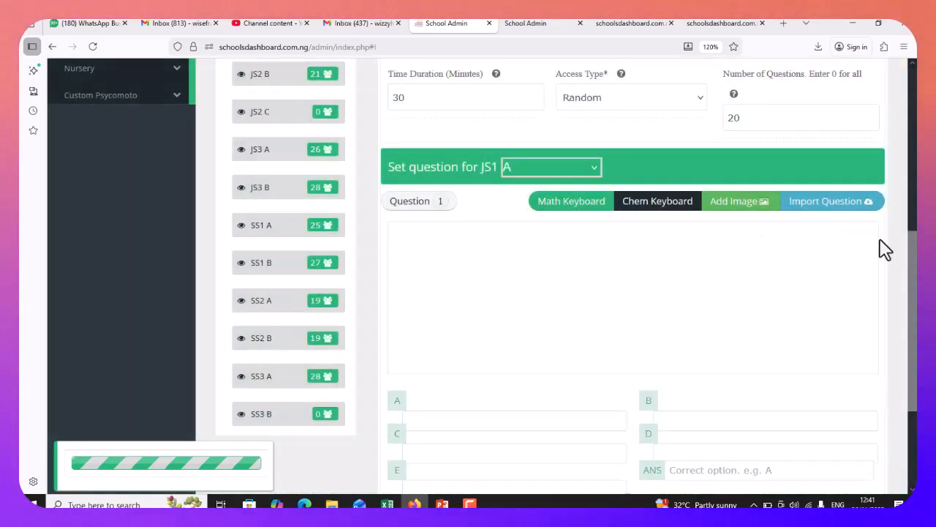
# Reopen the question import, exclude the 2023/2024 Third Term and 2024/2025 First Term banks, load the questions and use them in the assessment.
pyautogui.scroll(-3, 916, 285)
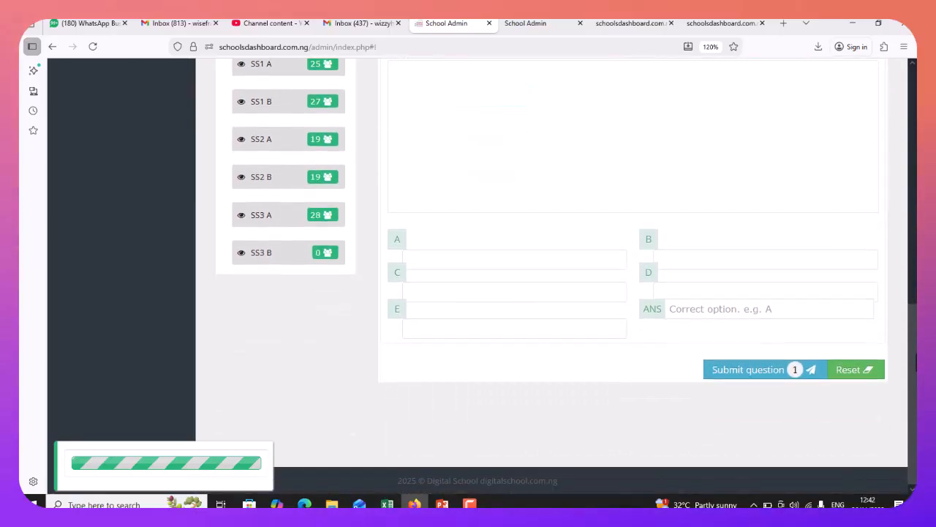
pyautogui.scroll(3, 878, 263)
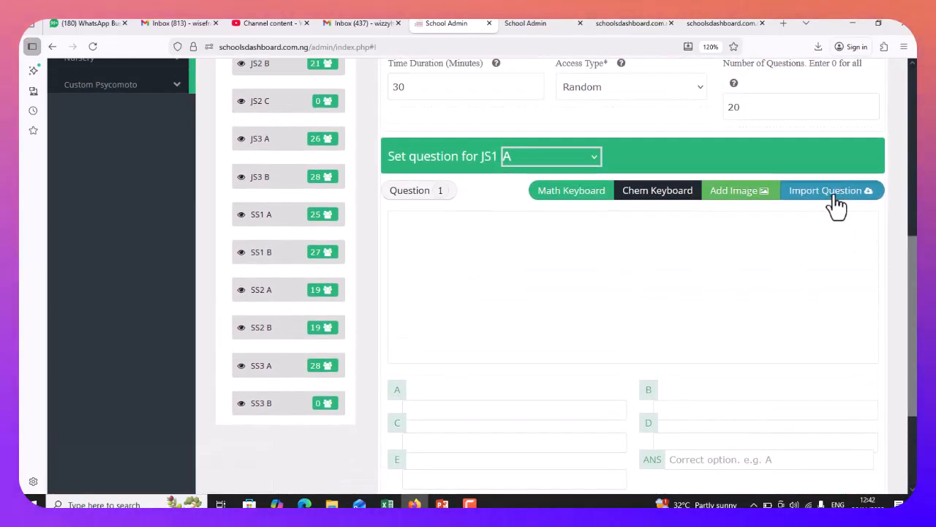
pyautogui.click(835, 199)
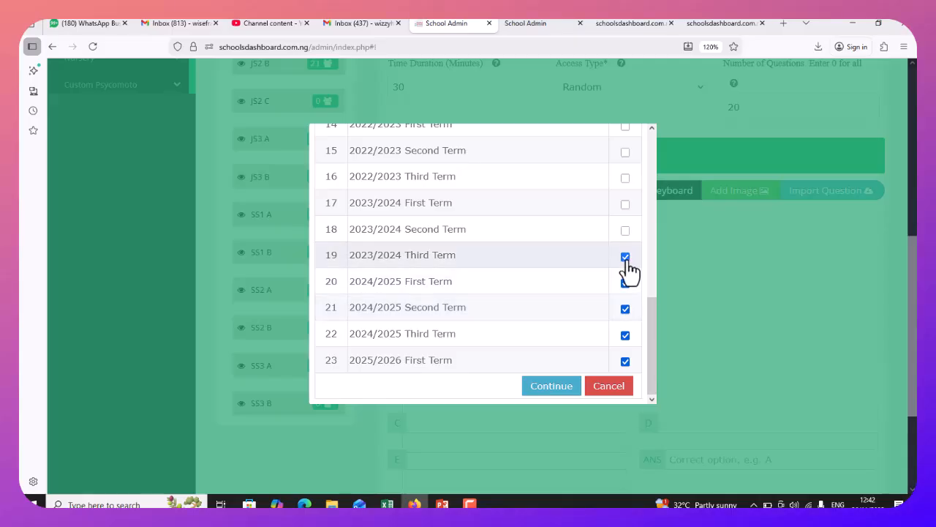
pyautogui.click(625, 283)
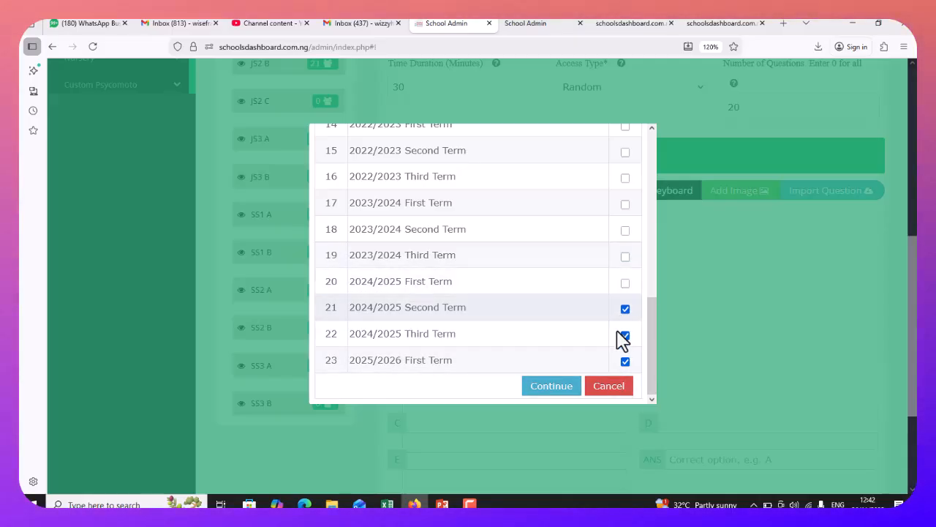
pyautogui.click(560, 393)
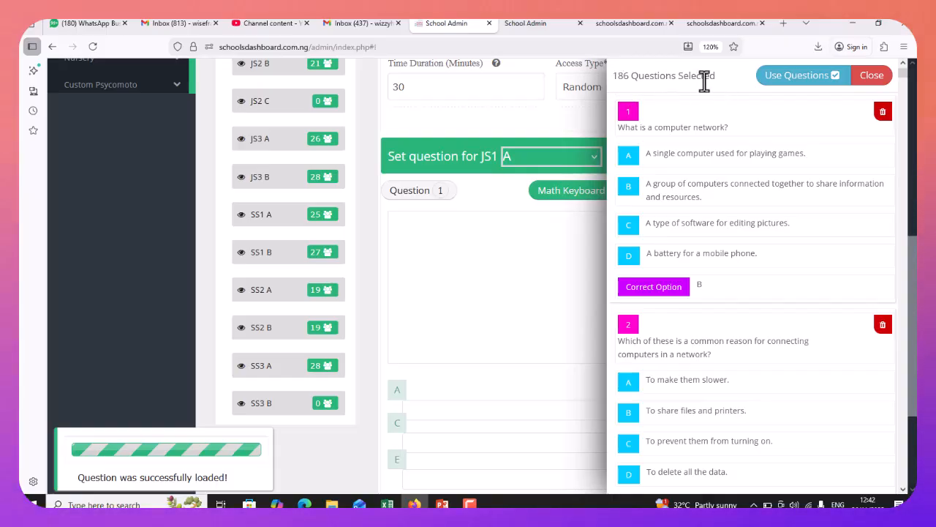
pyautogui.moveTo(904, 82)
pyautogui.mouseDown()
pyautogui.moveTo(907, 139)
pyautogui.moveTo(903, 65)
pyautogui.mouseUp()
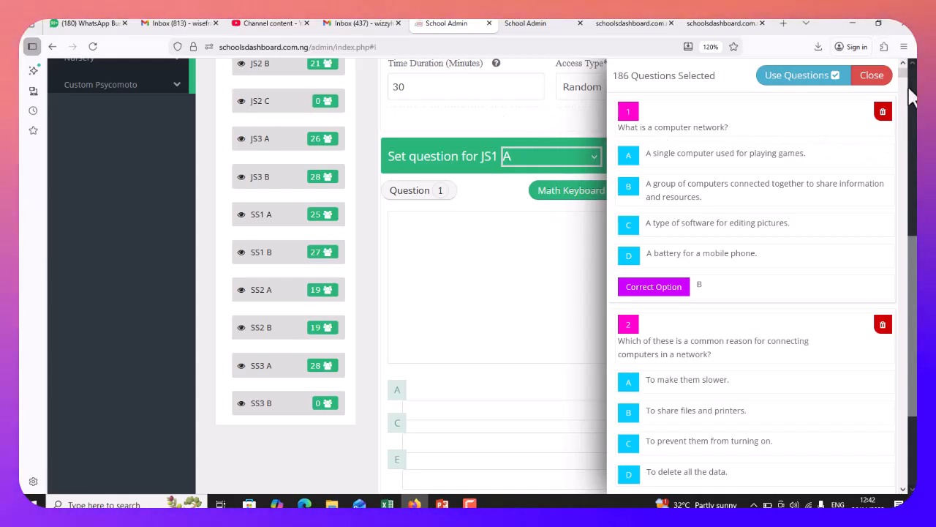
pyautogui.click(809, 84)
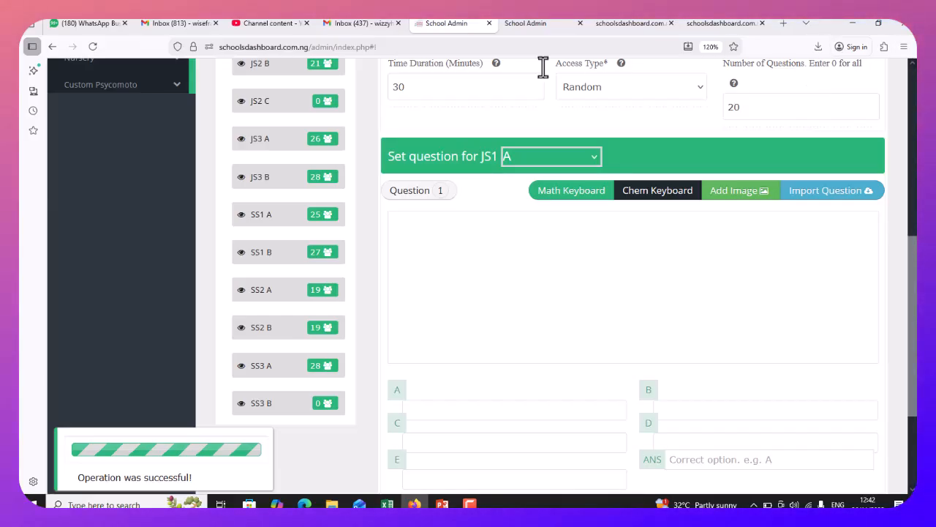
# Refresh the student's assessment page, check the Computer Studies exam's score board and return to the student's assessments.
pyautogui.click(534, 23)
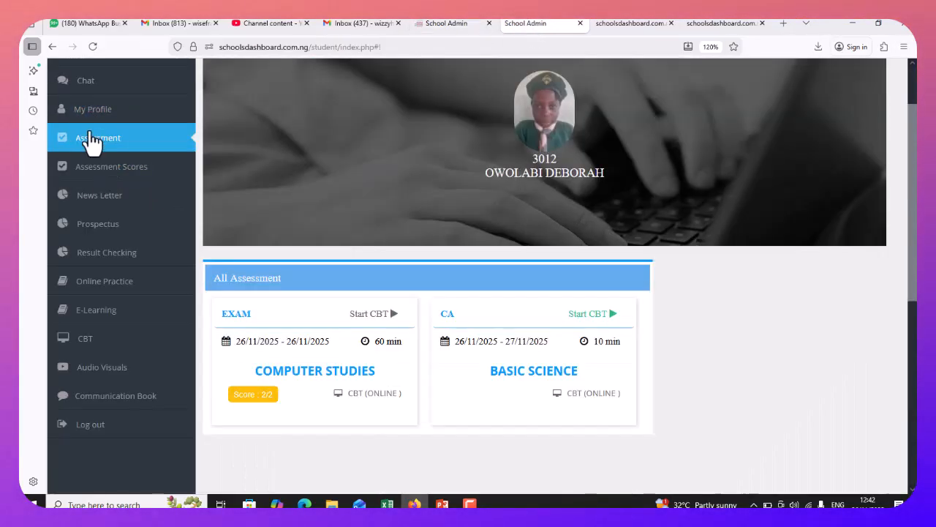
pyautogui.click(95, 146)
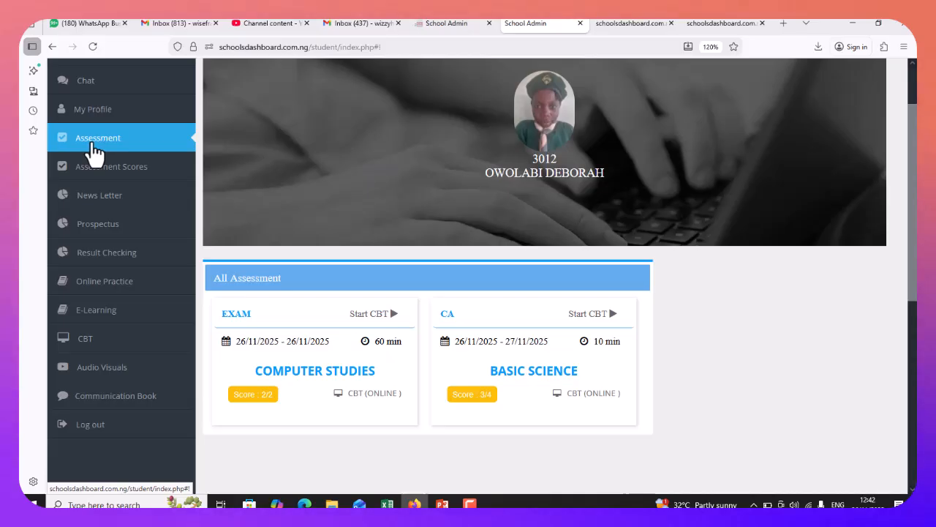
pyautogui.scroll(-3, 315, 335)
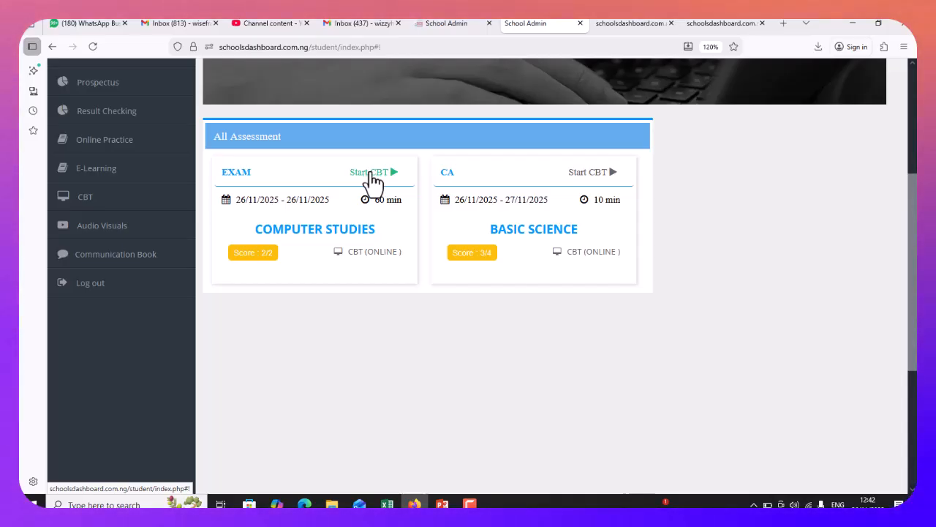
pyautogui.click(375, 180)
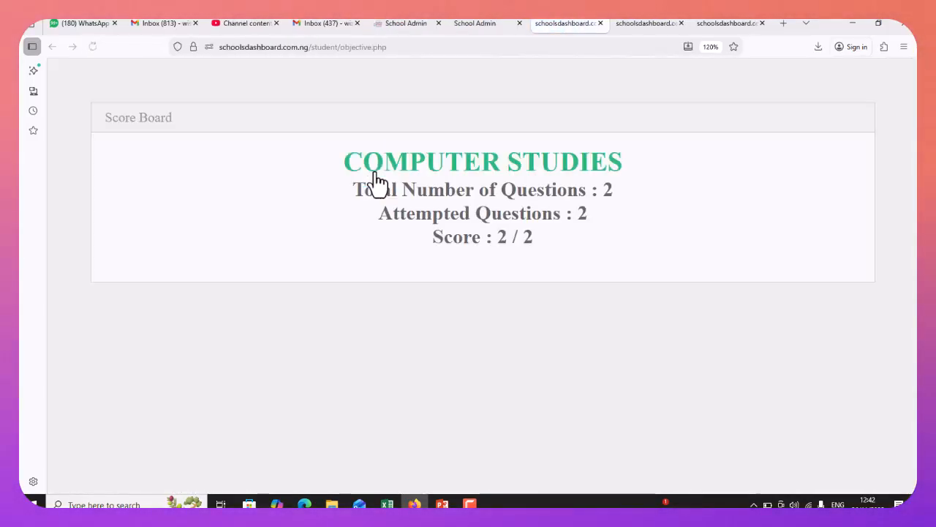
pyautogui.click(472, 23)
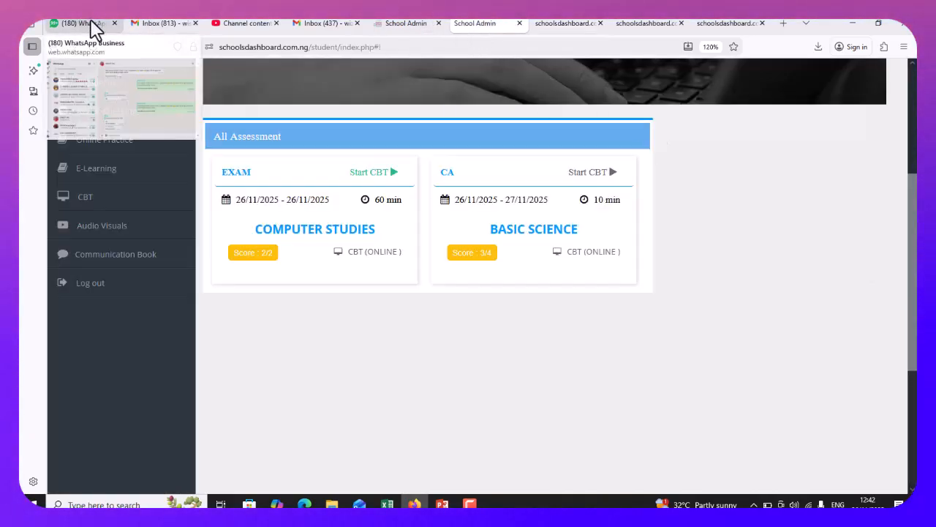
# Return to the admin portal and go back to the Computer Studies assessment settings for JS1 A.
pyautogui.click(417, 24)
pyautogui.scroll(3, 218, 203)
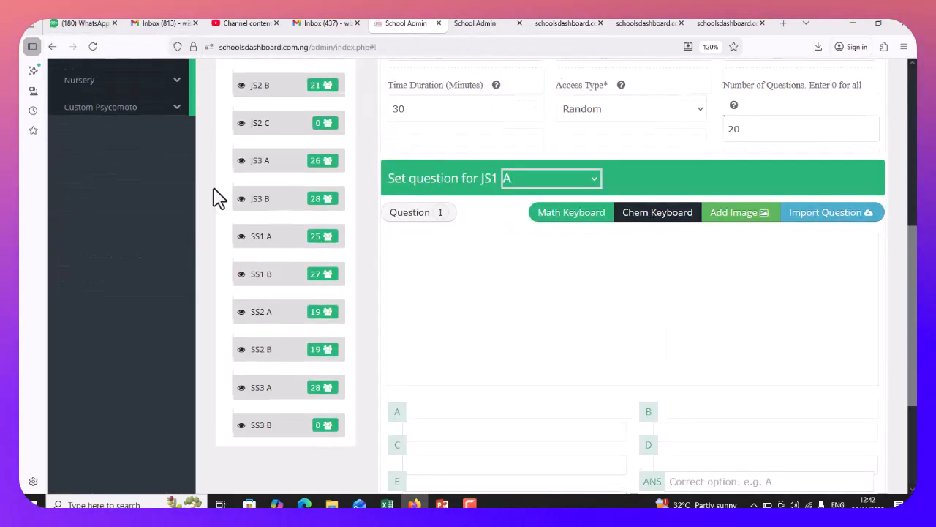
pyautogui.scroll(2, 216, 194)
pyautogui.scroll(3, 142, 194)
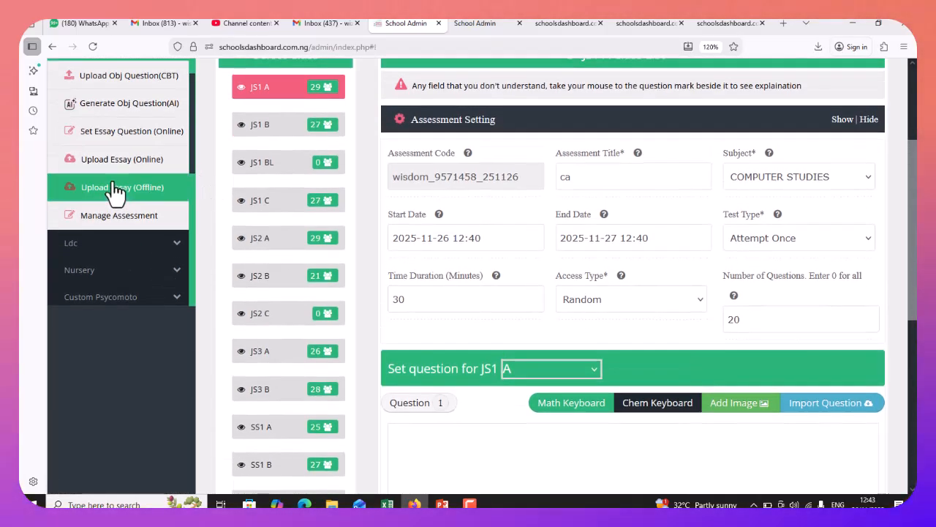